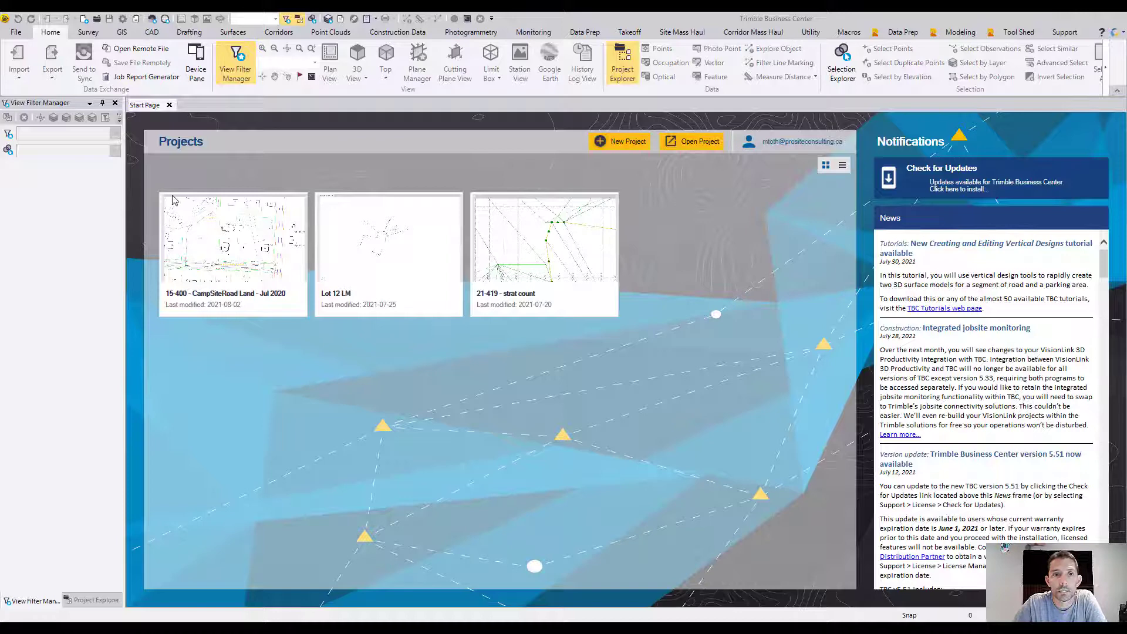
From Support, open the Geospatial tutorials page and find Processing GNSS Baselines under Importing and processing GNSS data.
click(1067, 33)
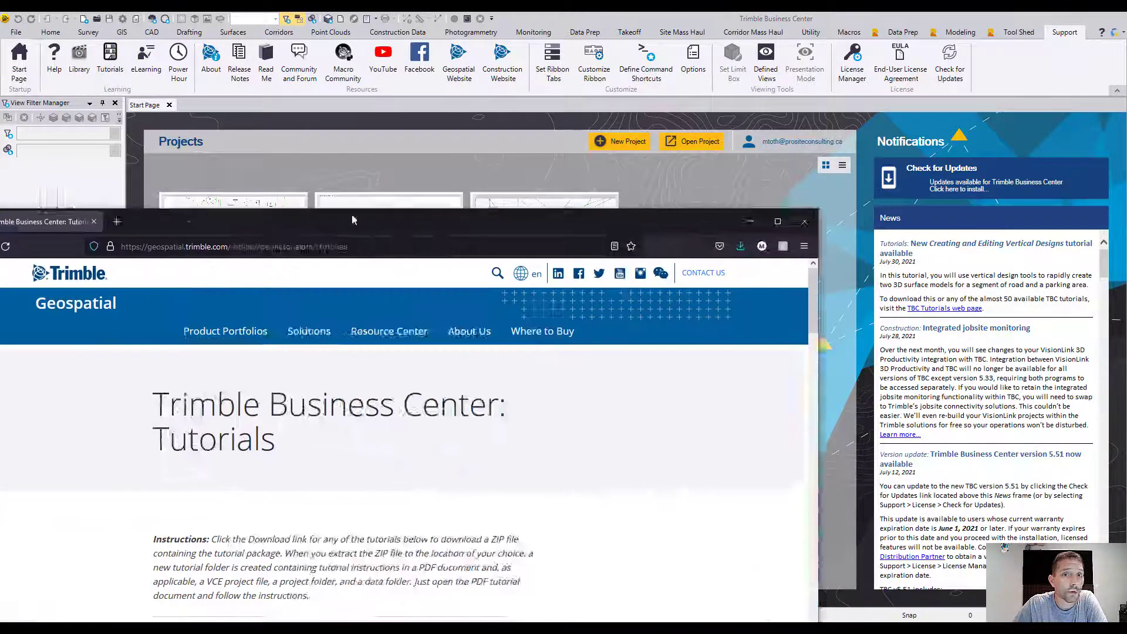
drag(351, 214, 546, 37)
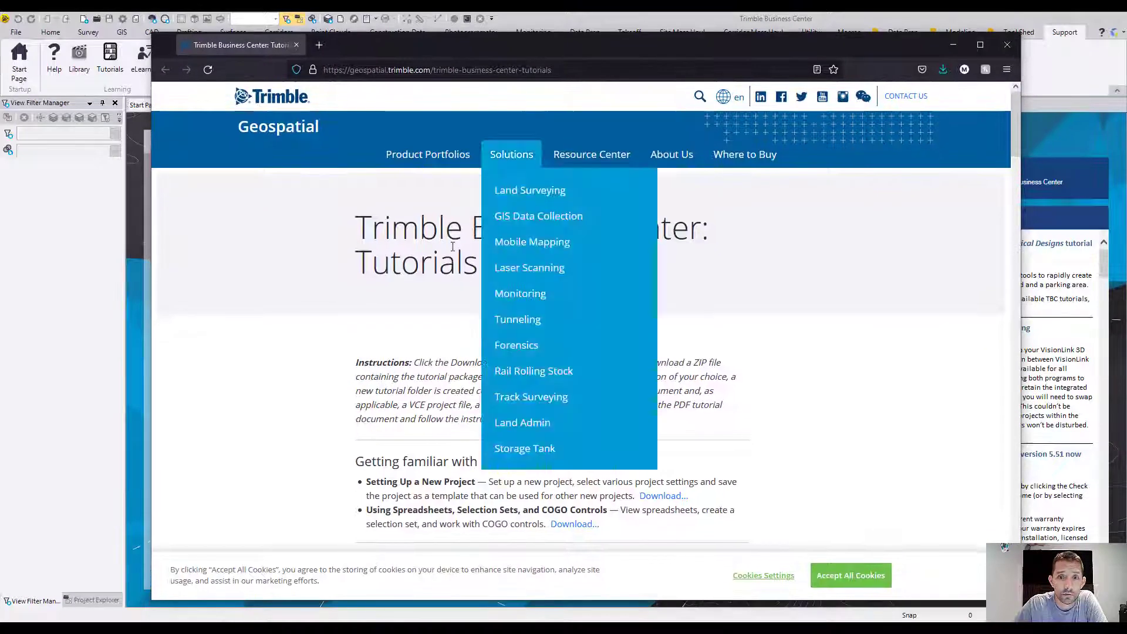
scroll(496, 294, down, 2)
scroll(496, 293, down, 5)
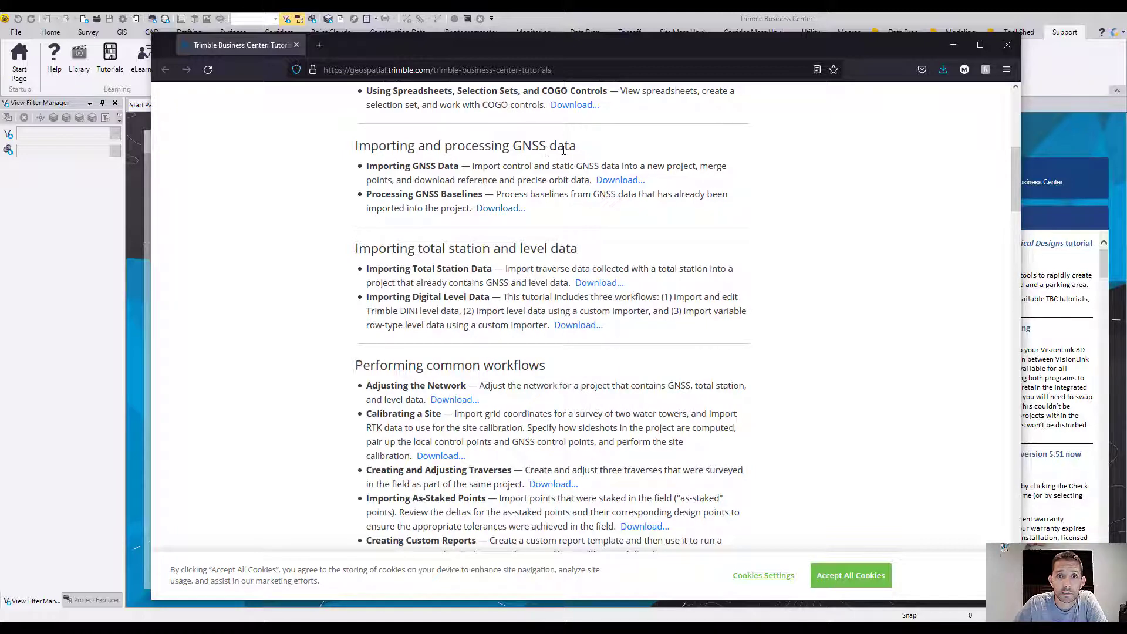
drag(372, 198, 497, 200)
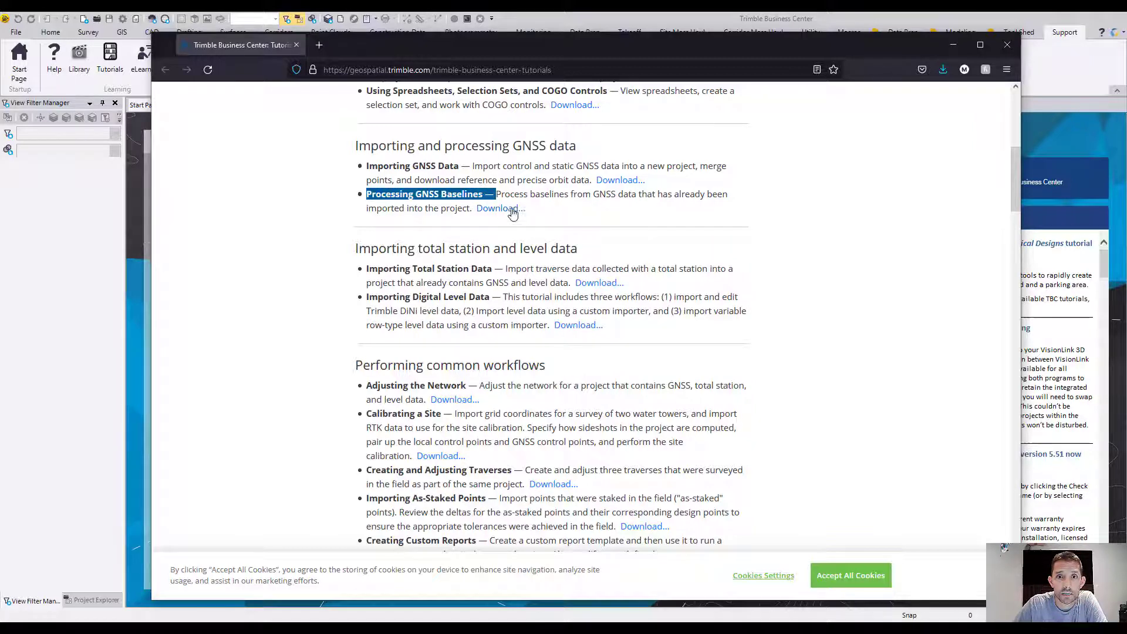
Minimize the browser and Trimble Business Center, then open the ProcessingGNSSBaselines desktop folder.
click(952, 49)
click(1087, 19)
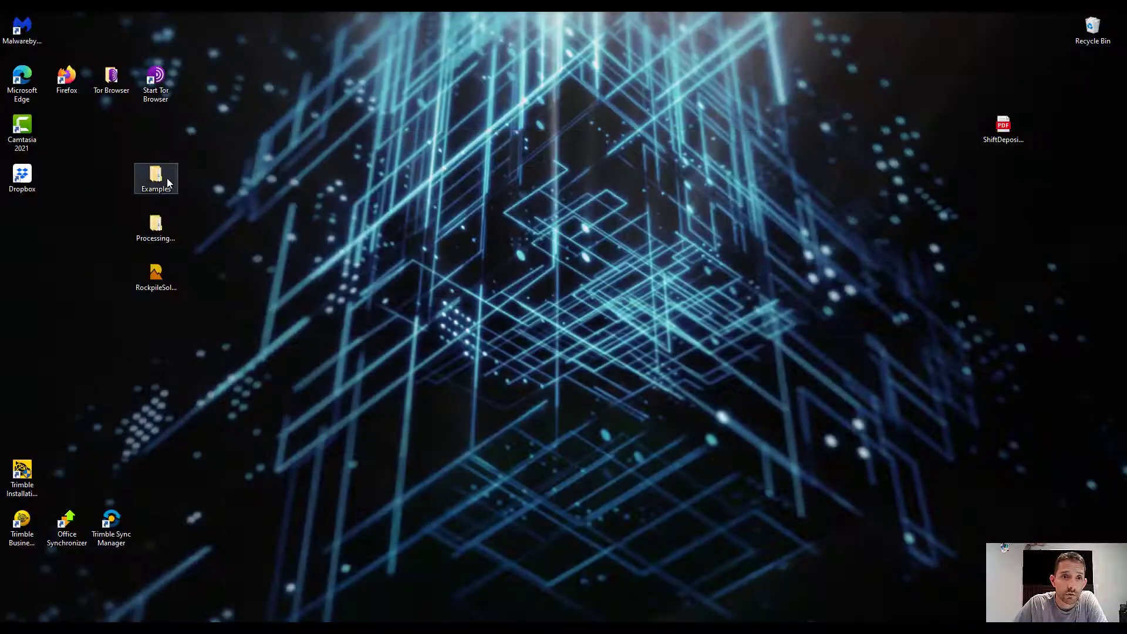
click(159, 223)
double_click(159, 223)
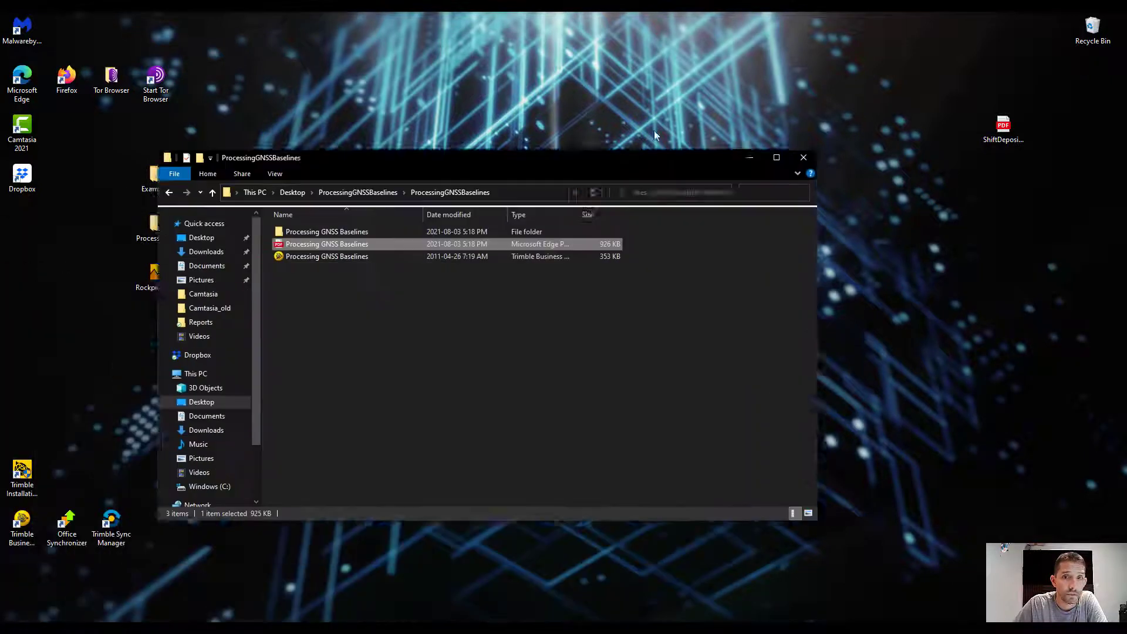
drag(618, 164, 750, 108)
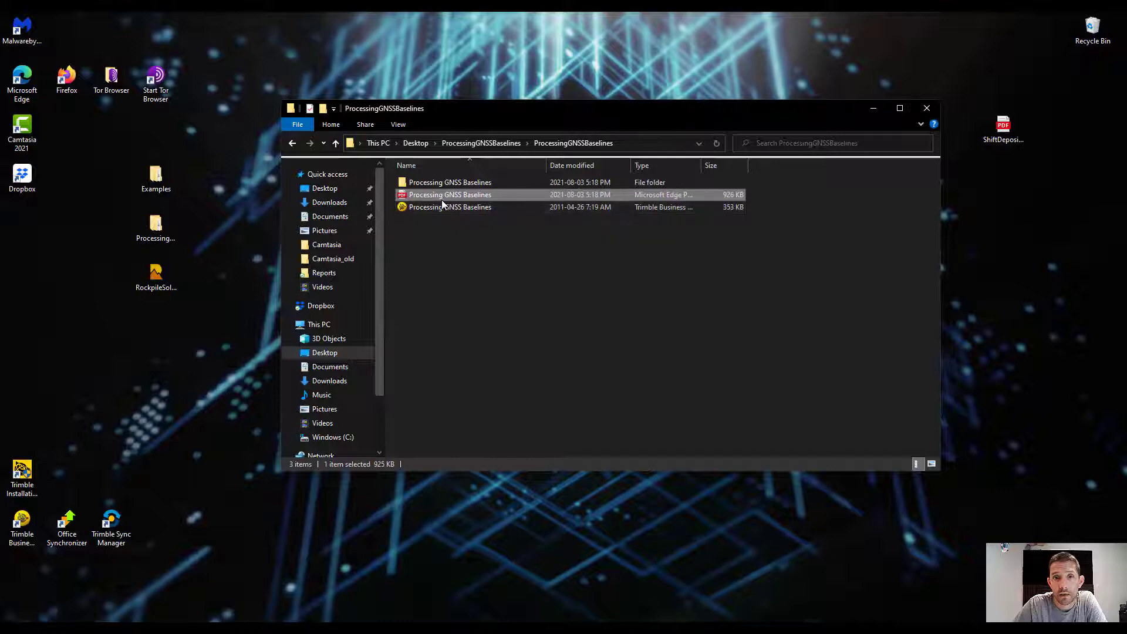
Open the Processing GNSS Baselines tutorial PDF, skim it, then minimize it.
key(Return)
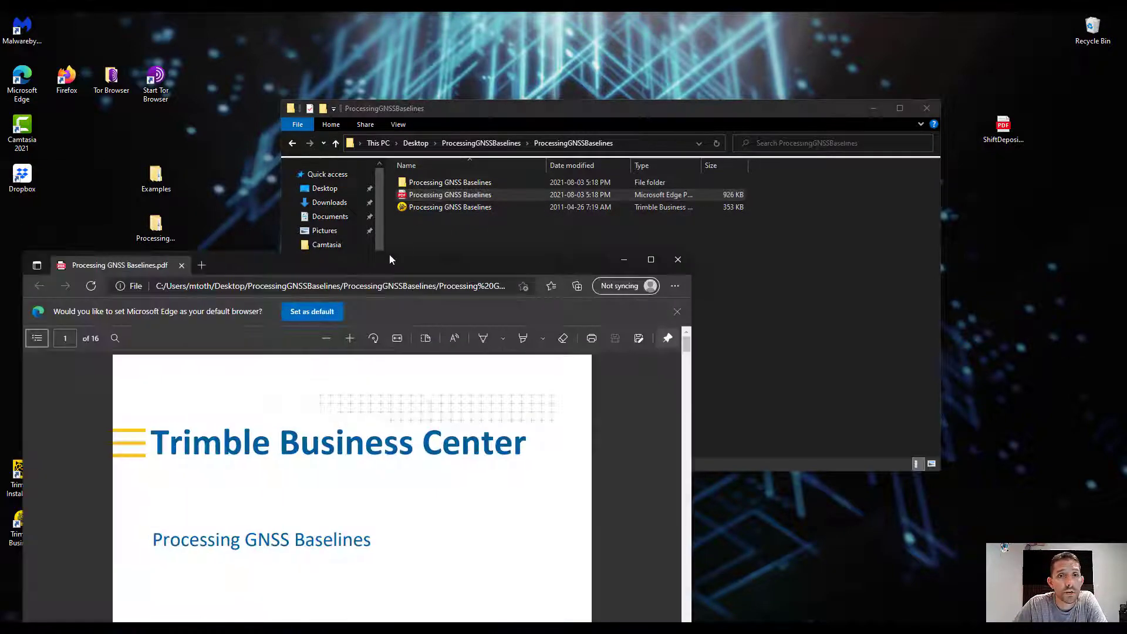
drag(390, 254, 582, 75)
scroll(648, 292, down, 2)
scroll(648, 291, down, 5)
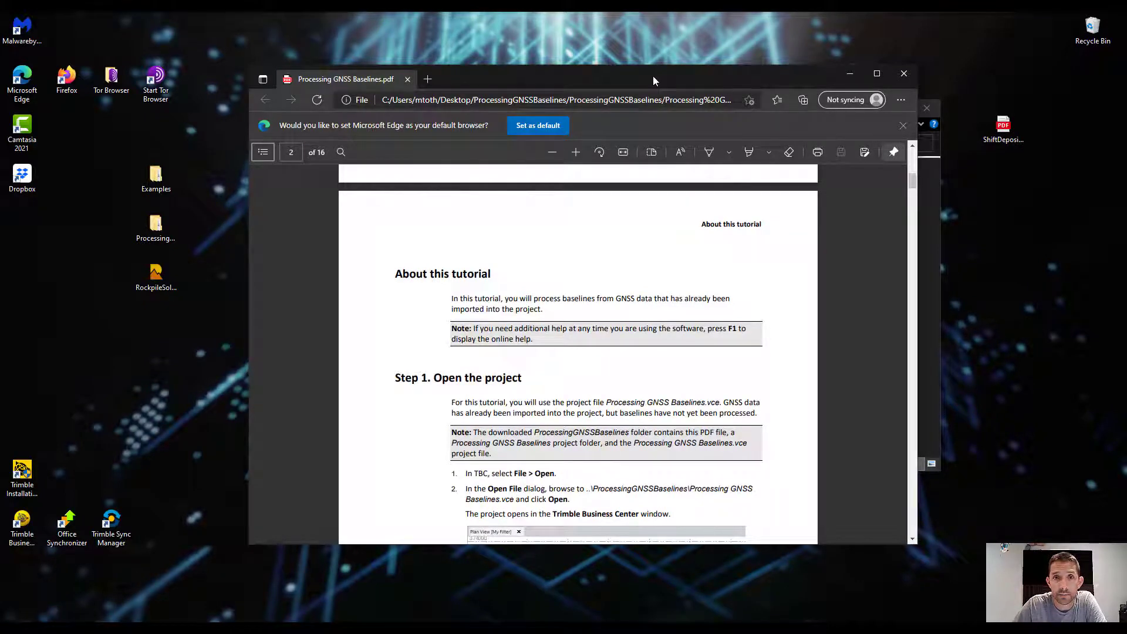
click(849, 74)
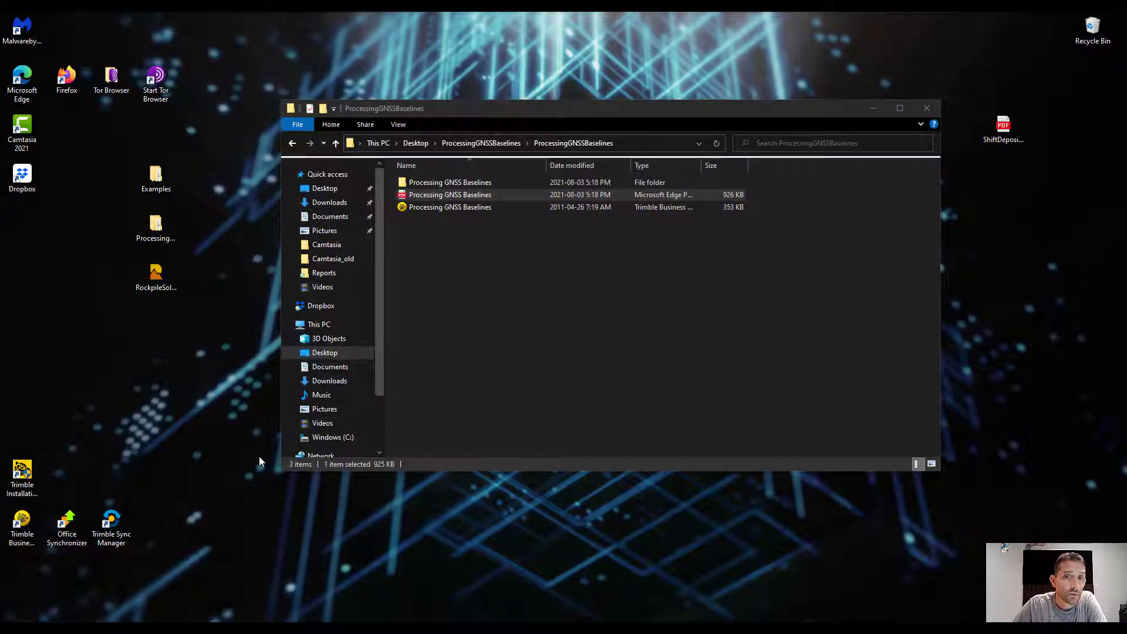
Open Processing GNSS Baselines.vce from Desktop > ProcessingGNSSBaselines > ProcessingGNSSBaselines.
click(873, 109)
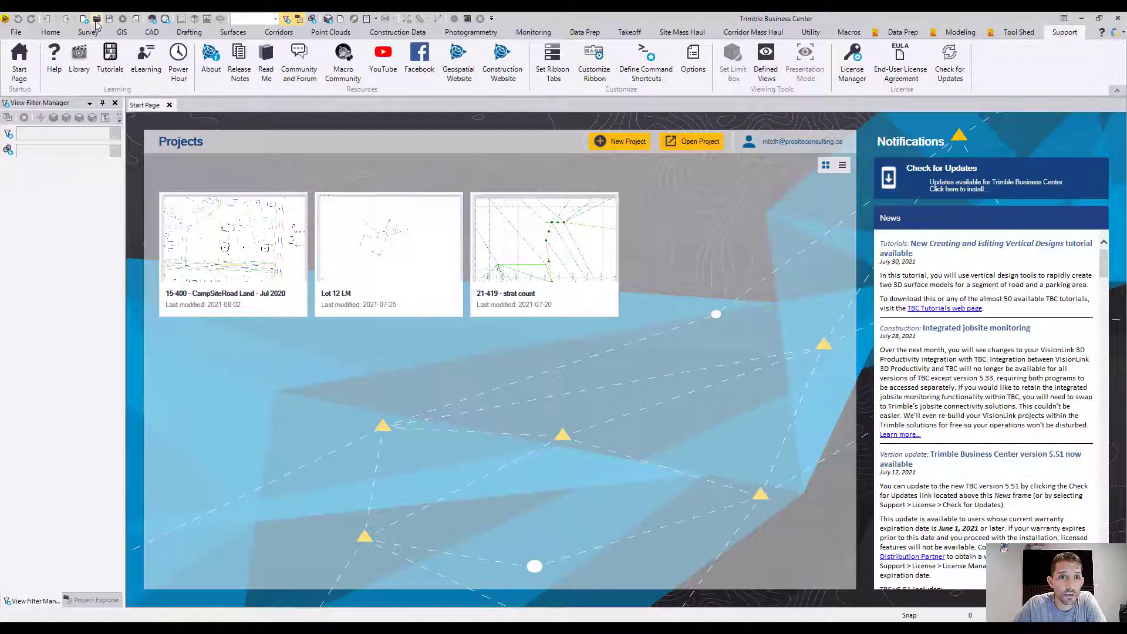
click(96, 20)
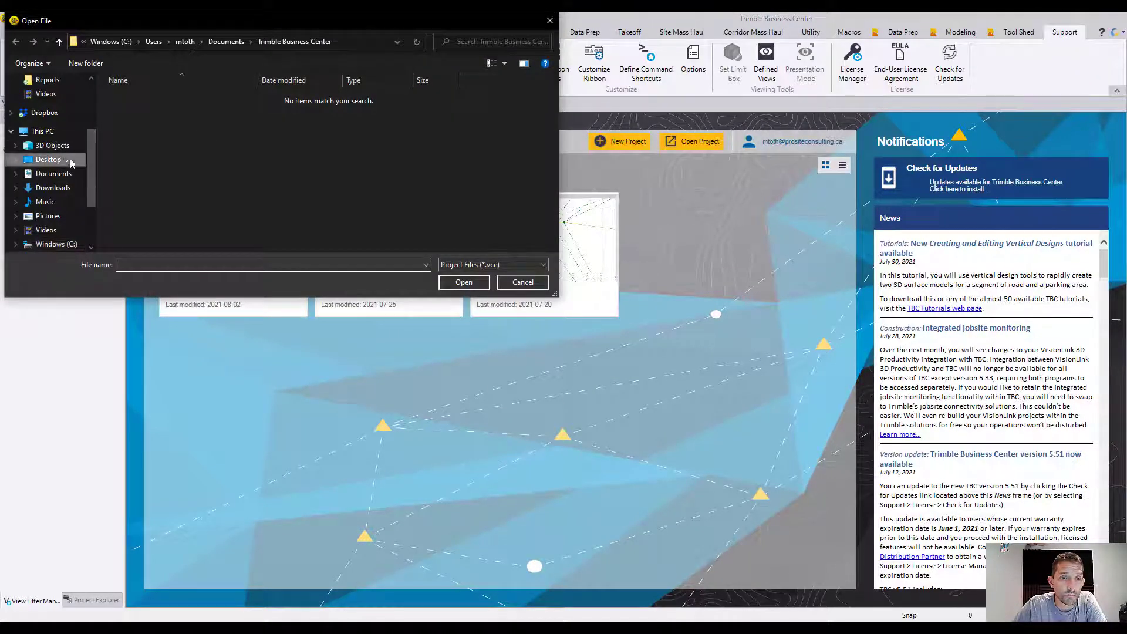
click(71, 162)
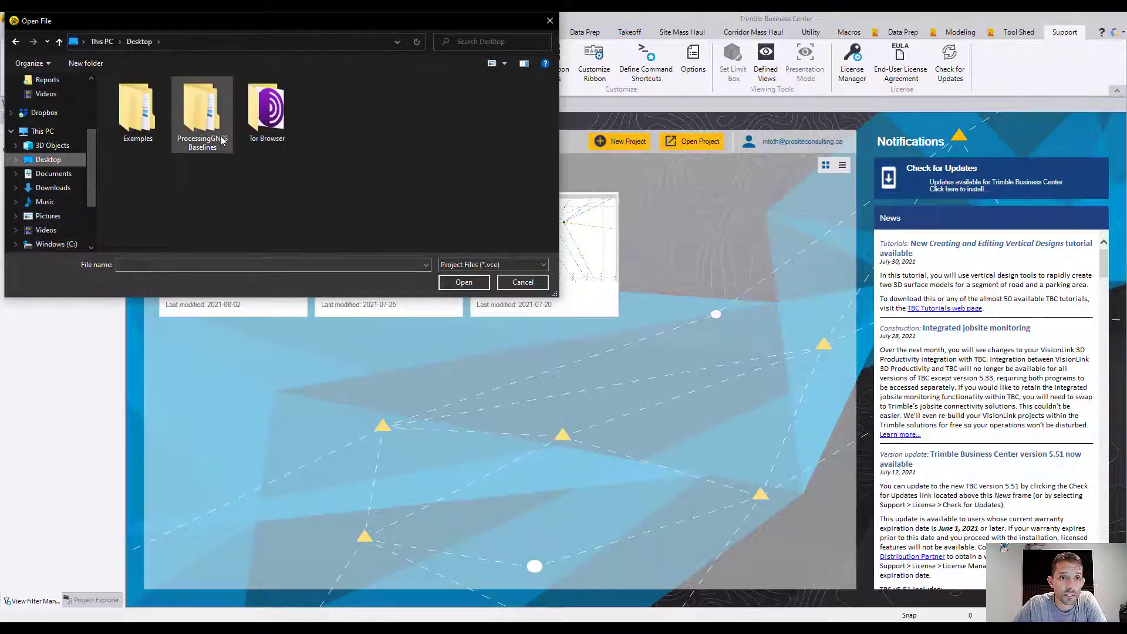
double_click(200, 106)
double_click(191, 99)
click(194, 111)
click(463, 283)
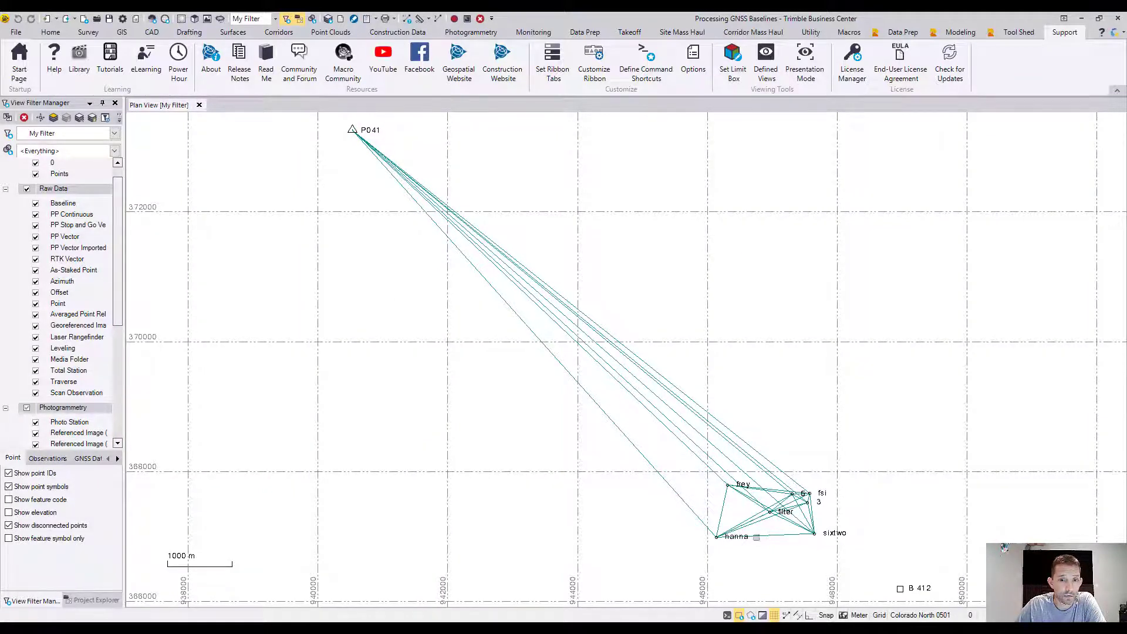
scroll(755, 500, down, 1)
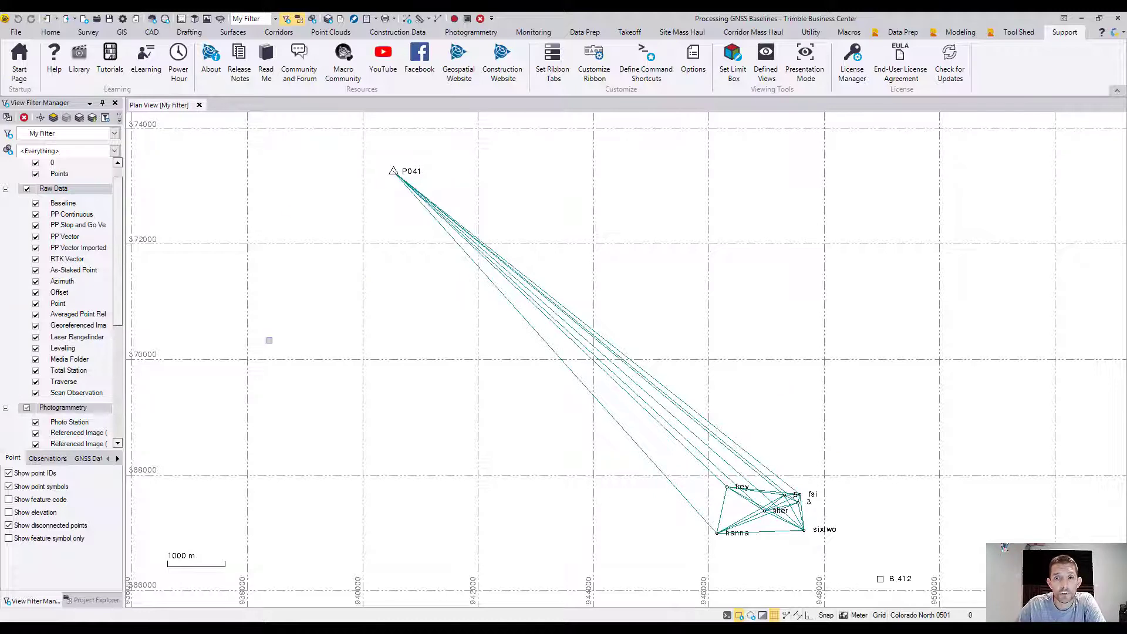
Use File > Save As to save a copy with a suffix appended to the project name.
click(24, 34)
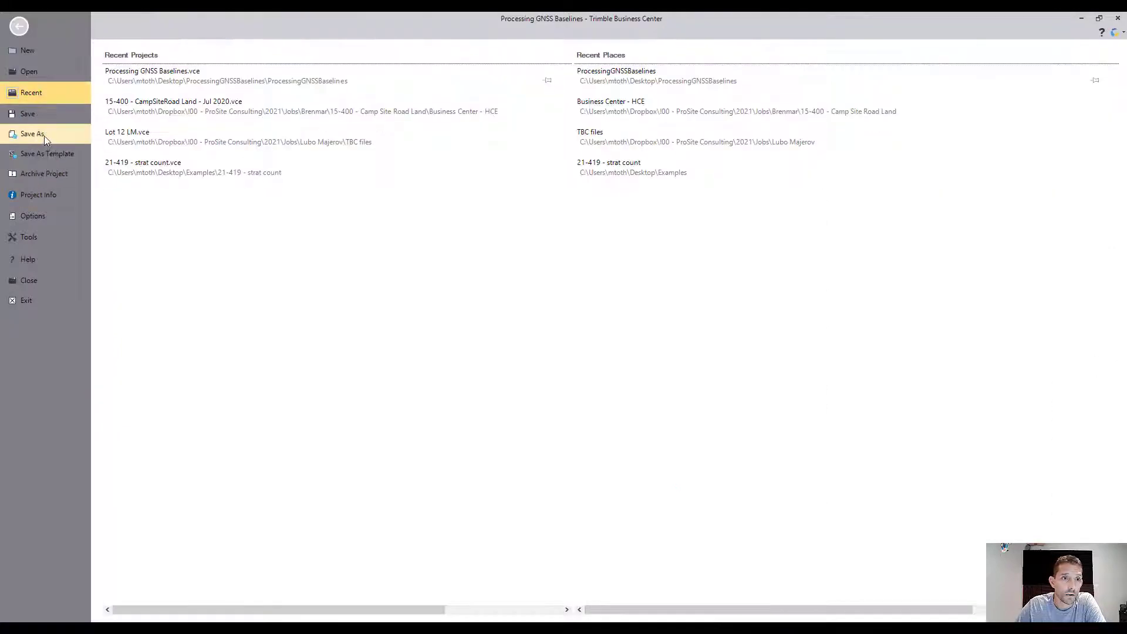
click(33, 134)
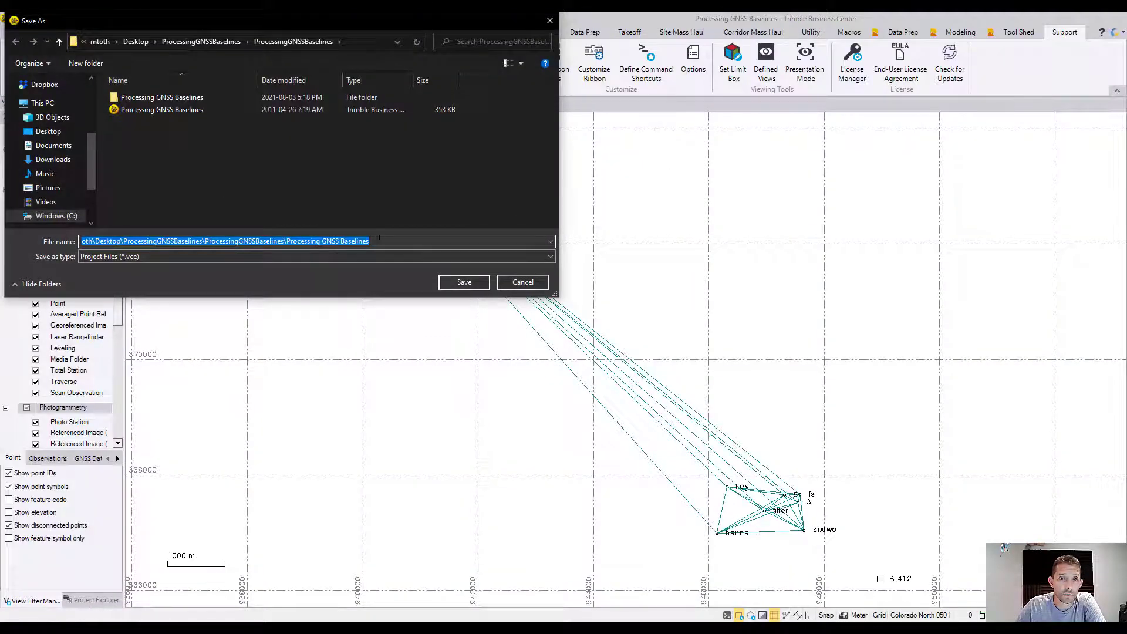
click(379, 241)
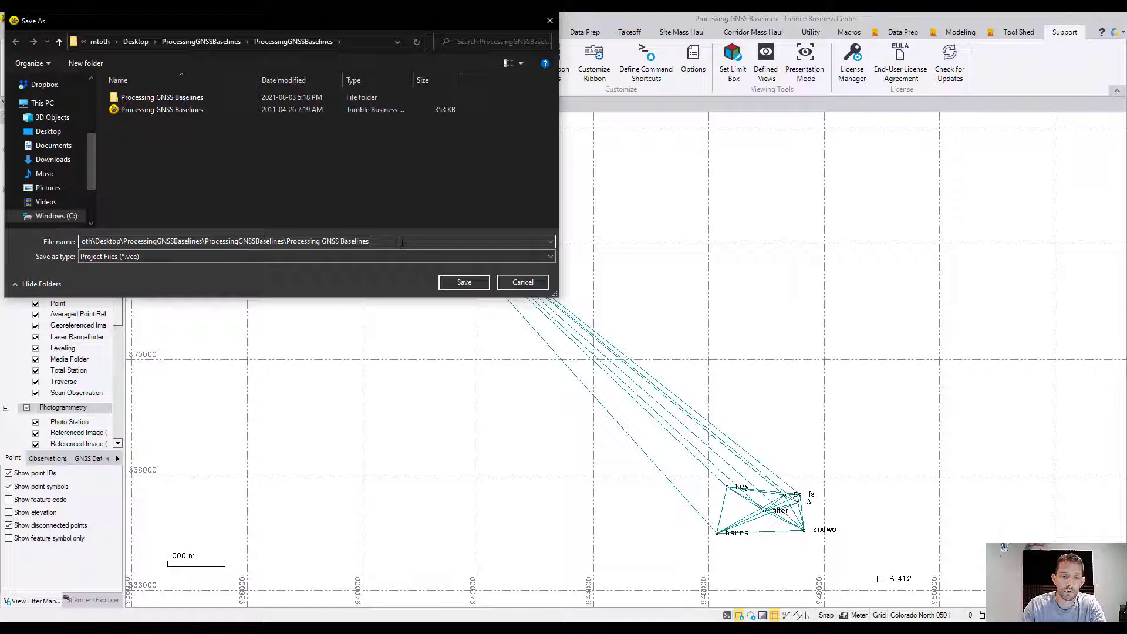
key(Return)
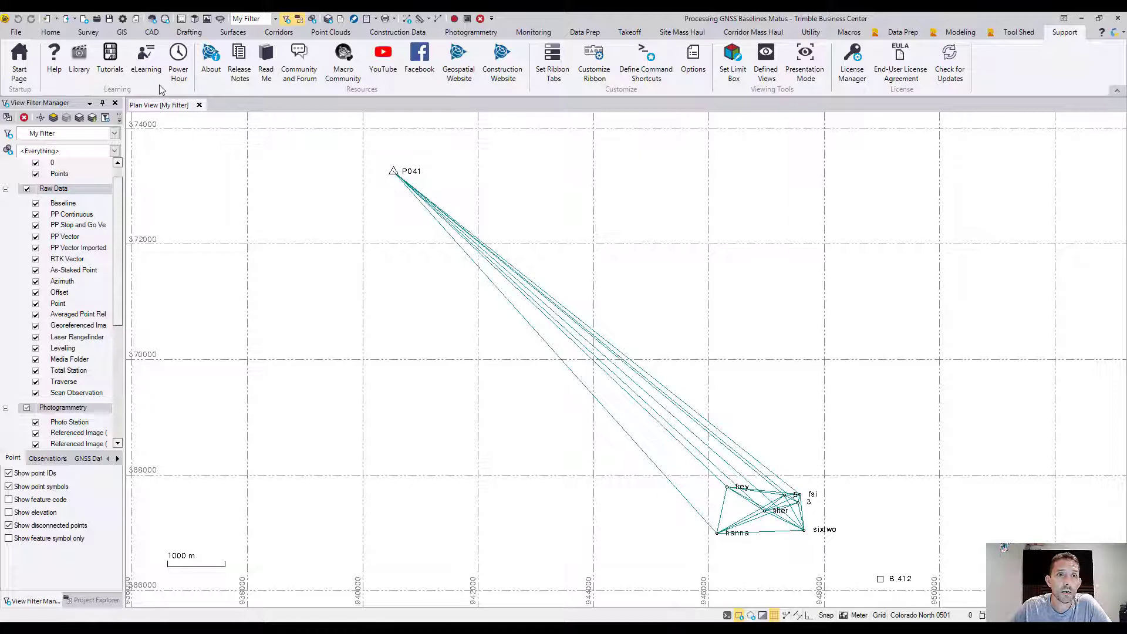
In Project Settings, review the Baseline Processing options, keeping the processing interval at Automatic.
click(124, 18)
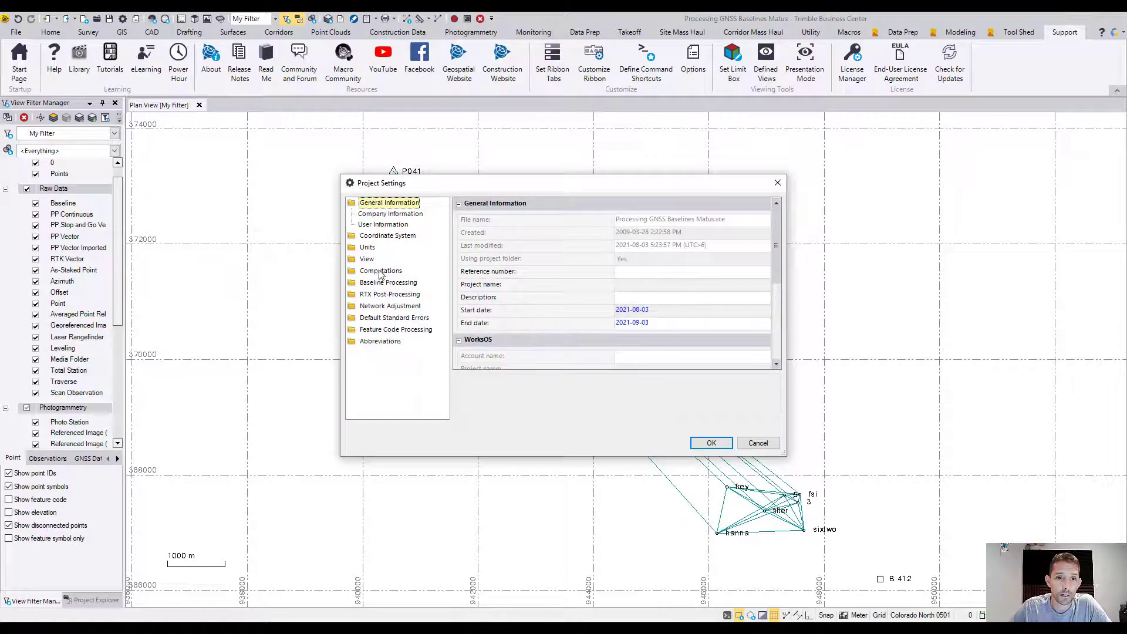
click(354, 283)
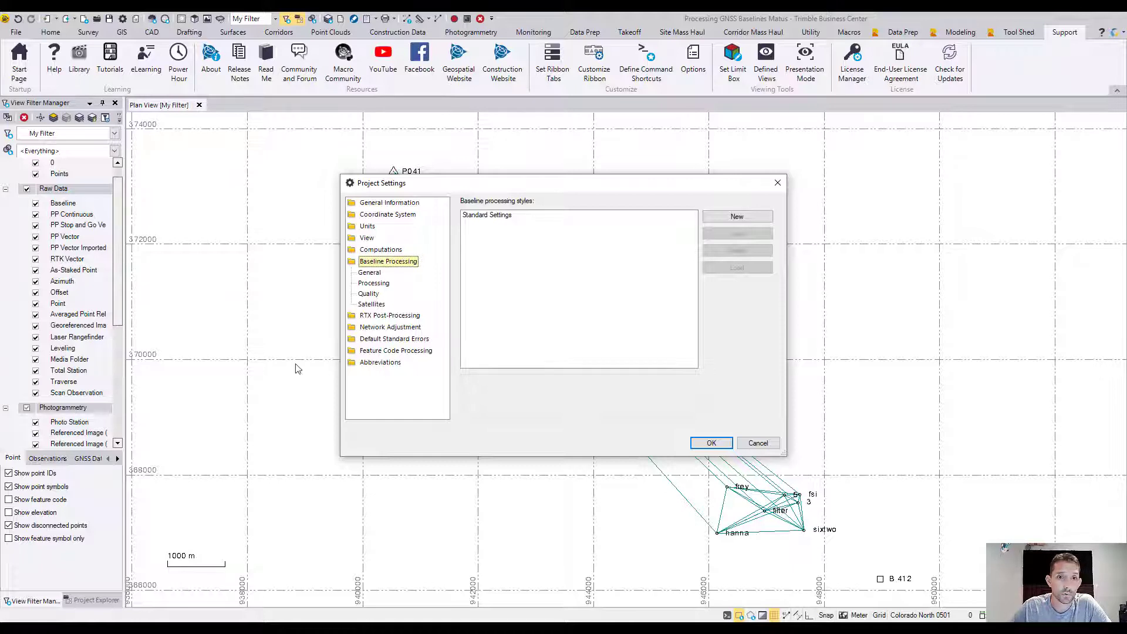
click(385, 284)
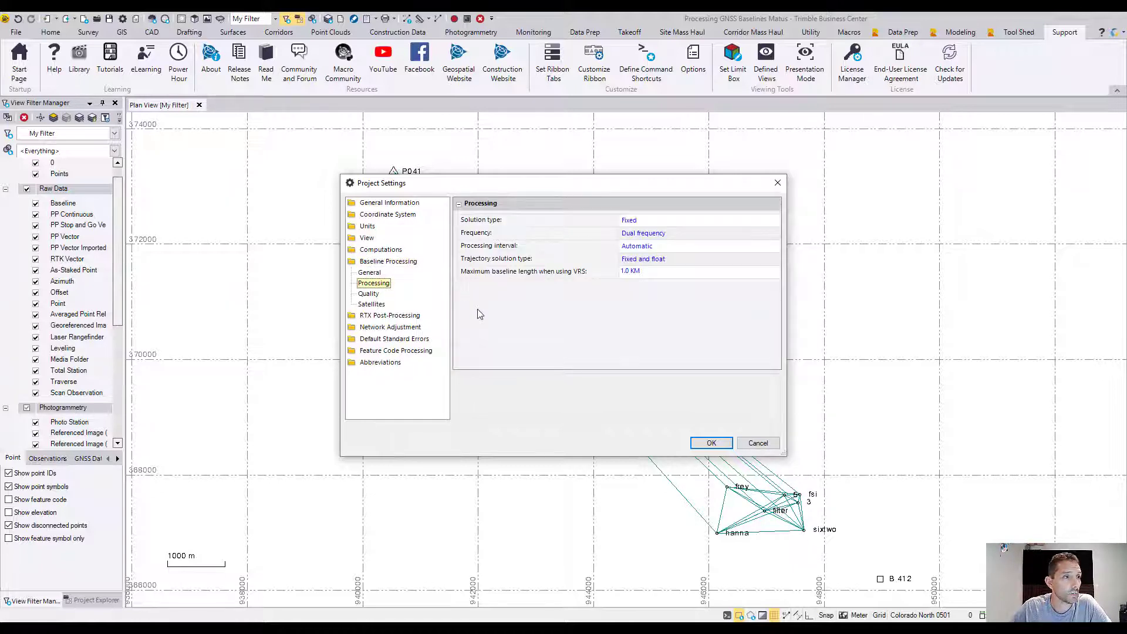
click(650, 249)
click(650, 254)
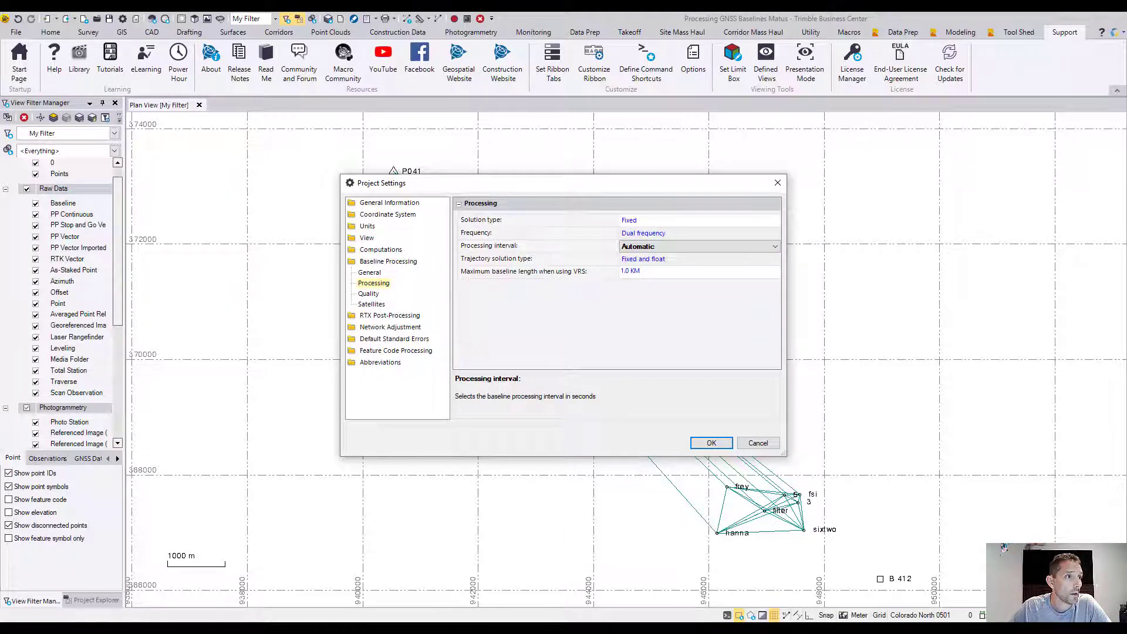
Go to Computations > Point Tolerances and edit the survey (0.020/0.050 m) and unknown-quality vertical tolerances.
click(379, 251)
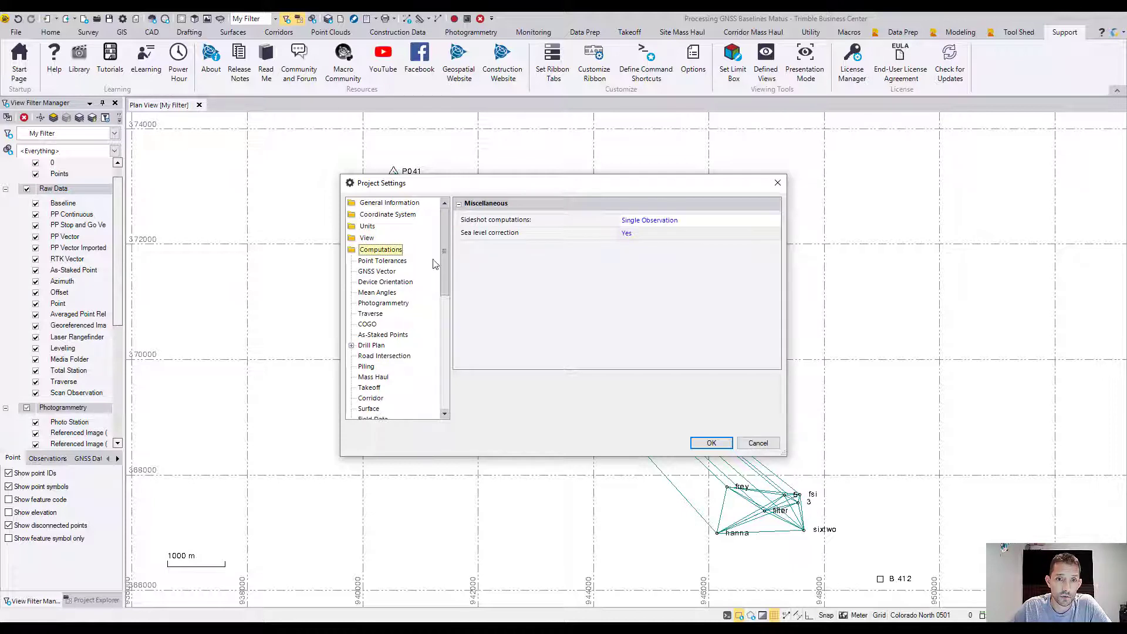
click(394, 261)
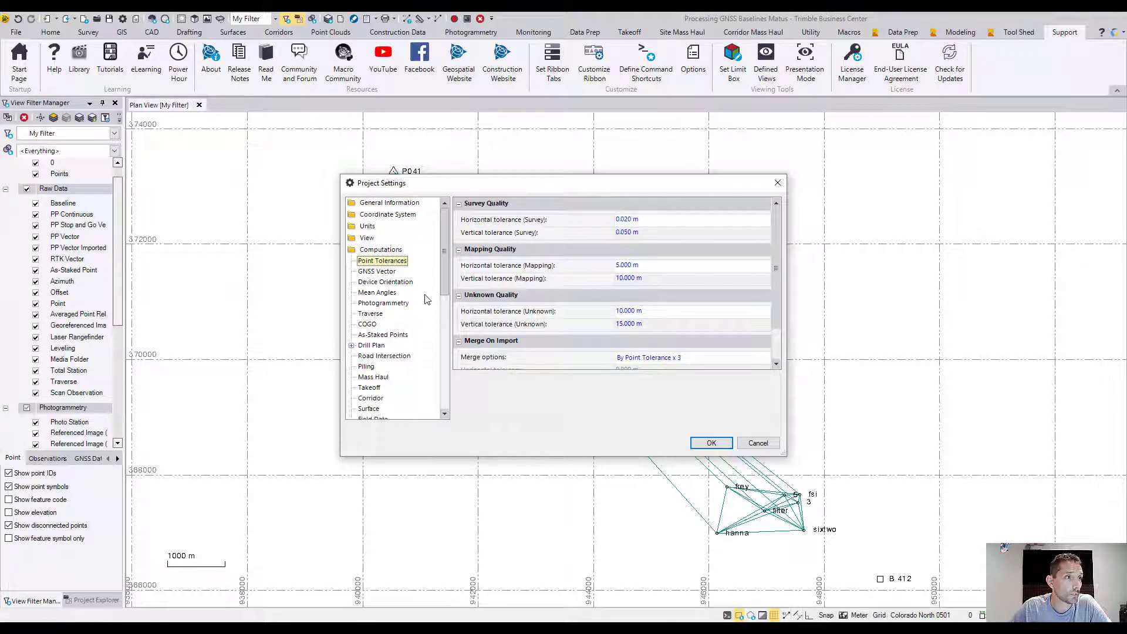
click(667, 219)
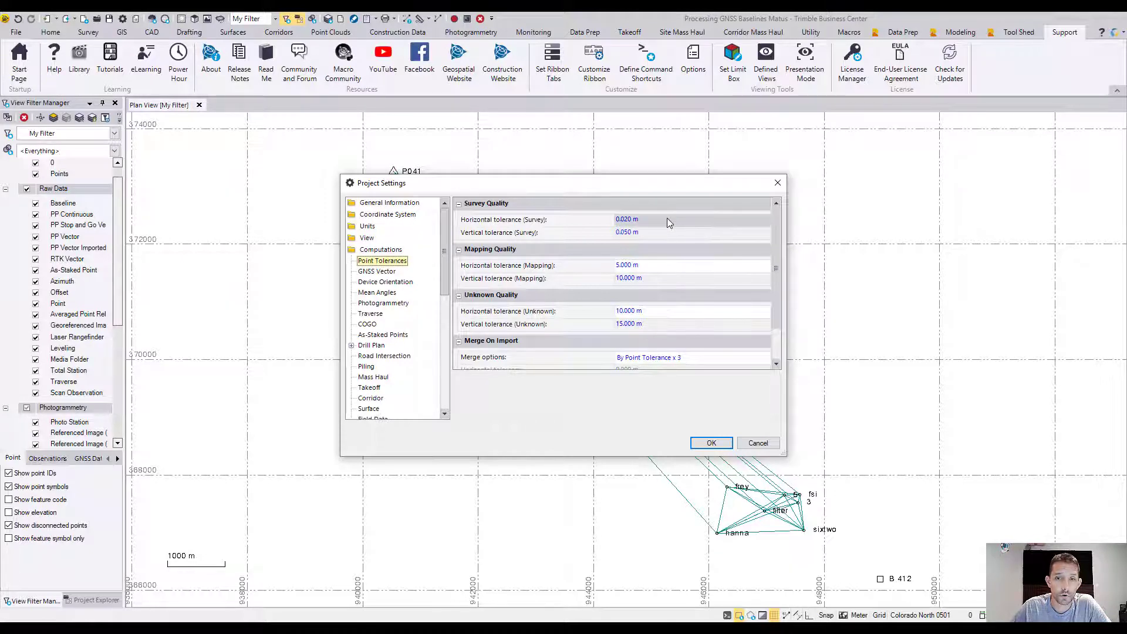
click(633, 233)
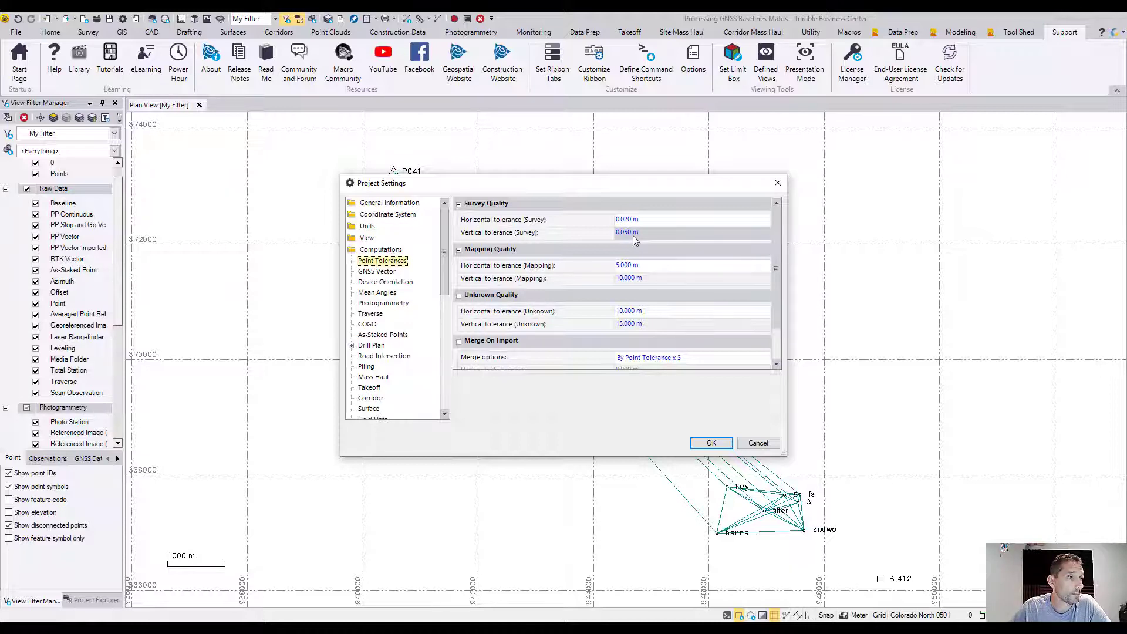
click(628, 233)
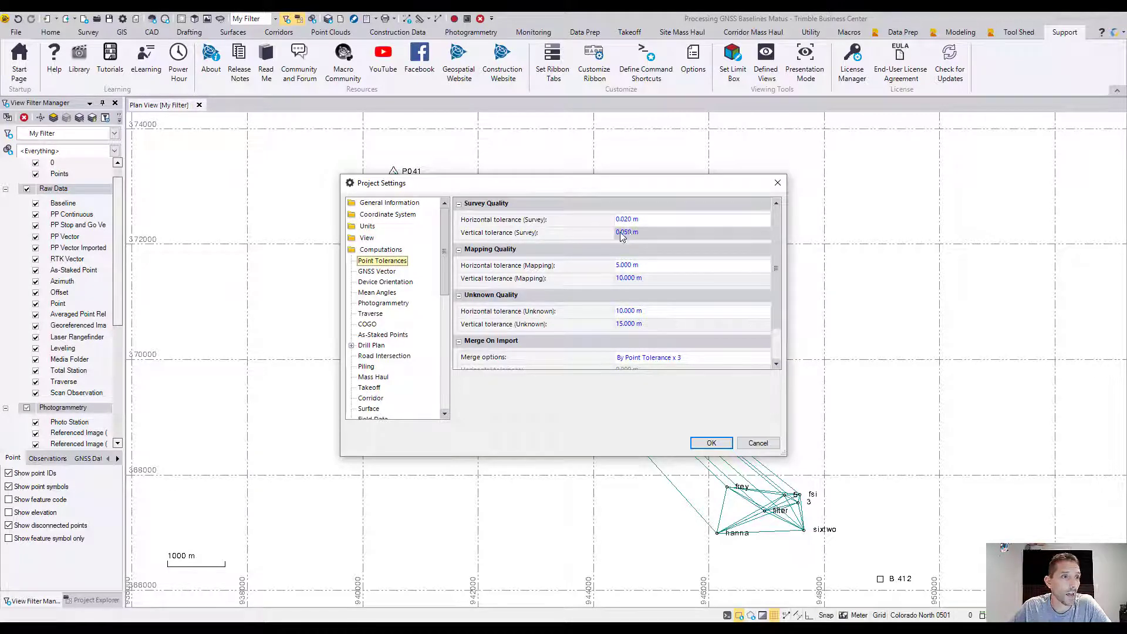
key(Return)
click(523, 331)
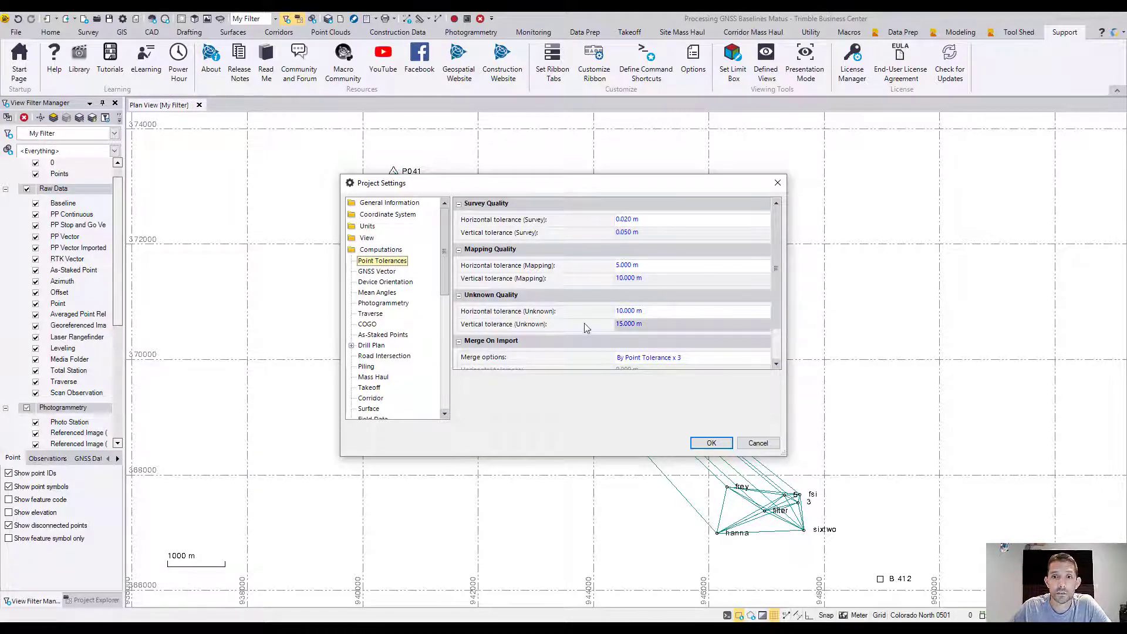
click(630, 321)
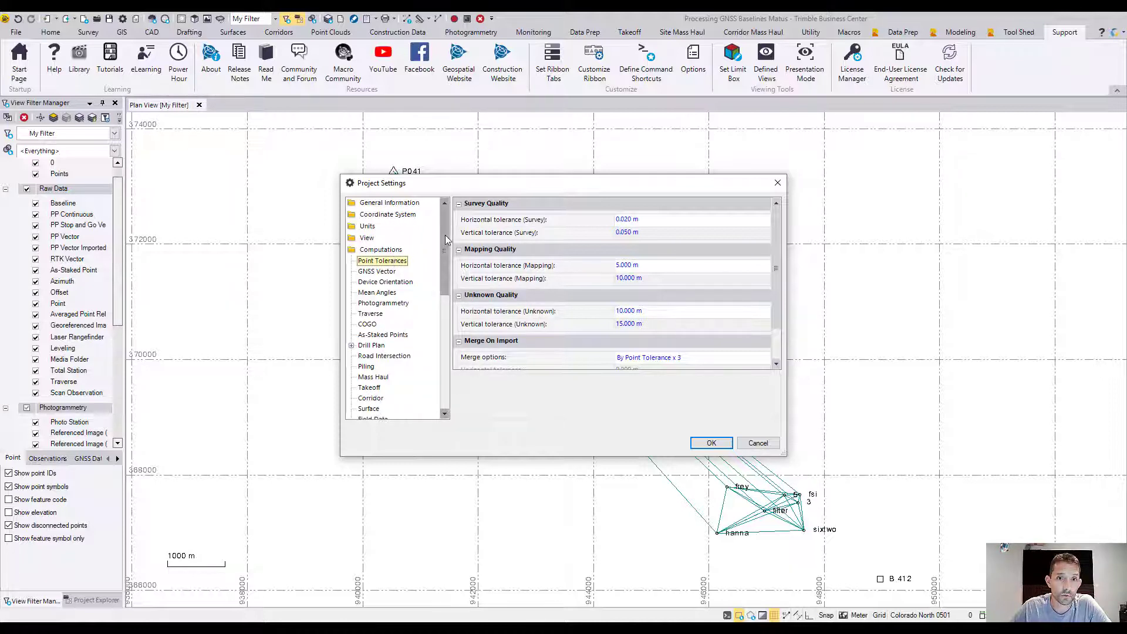
Set the Baseline Processing > Quality horizontal precision flag to 0.035 m + 1.0 ppm and click OK.
click(379, 250)
double_click(356, 252)
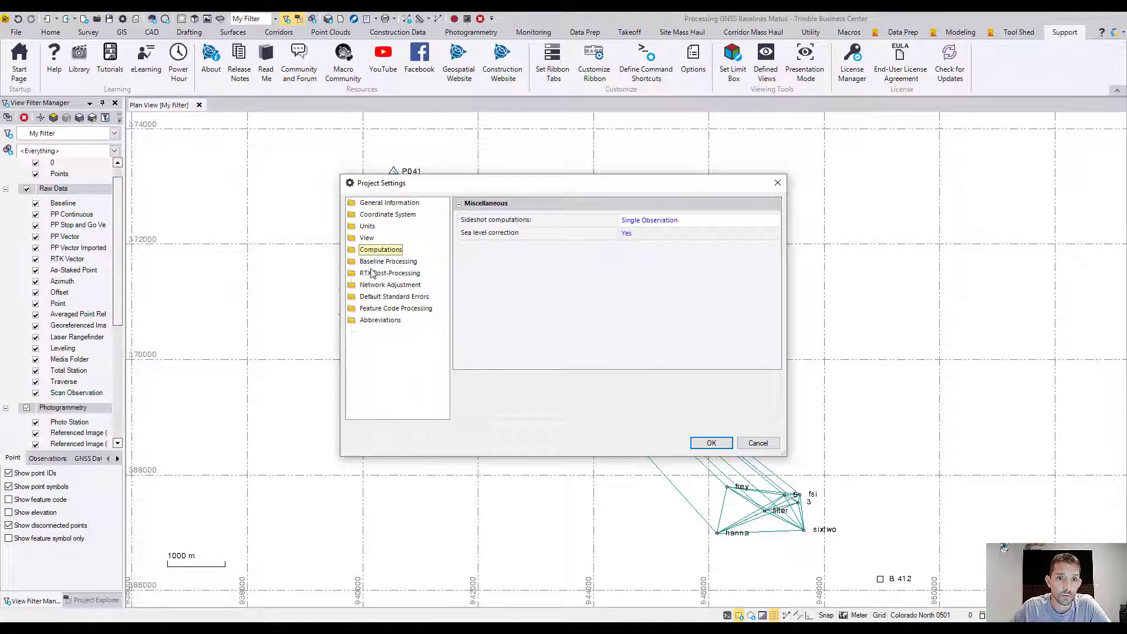
click(379, 264)
double_click(378, 265)
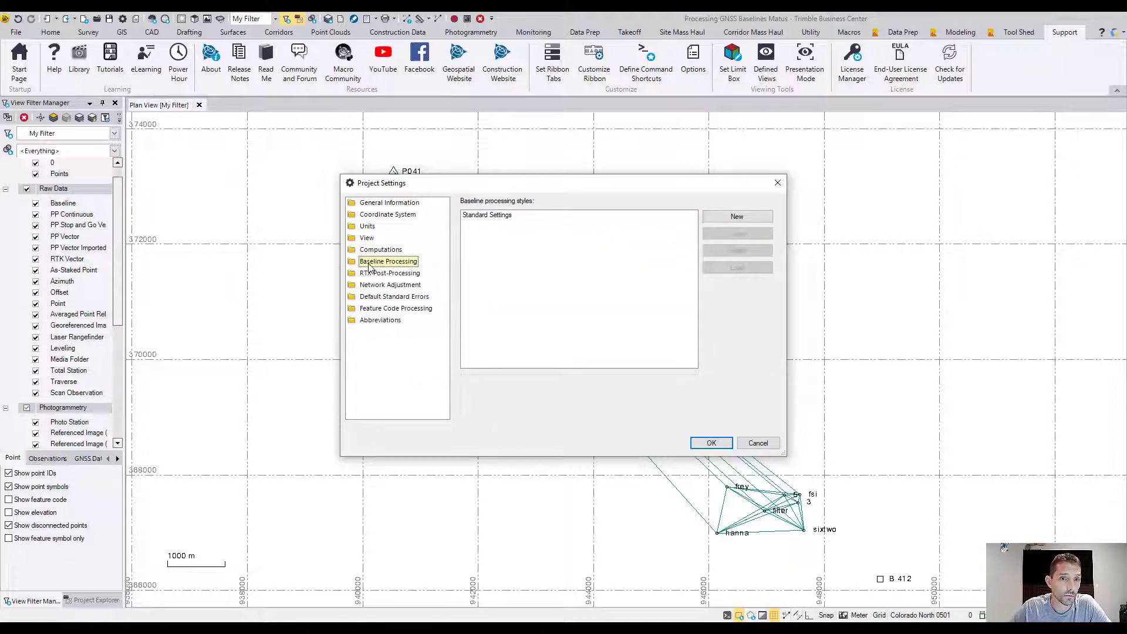
double_click(371, 264)
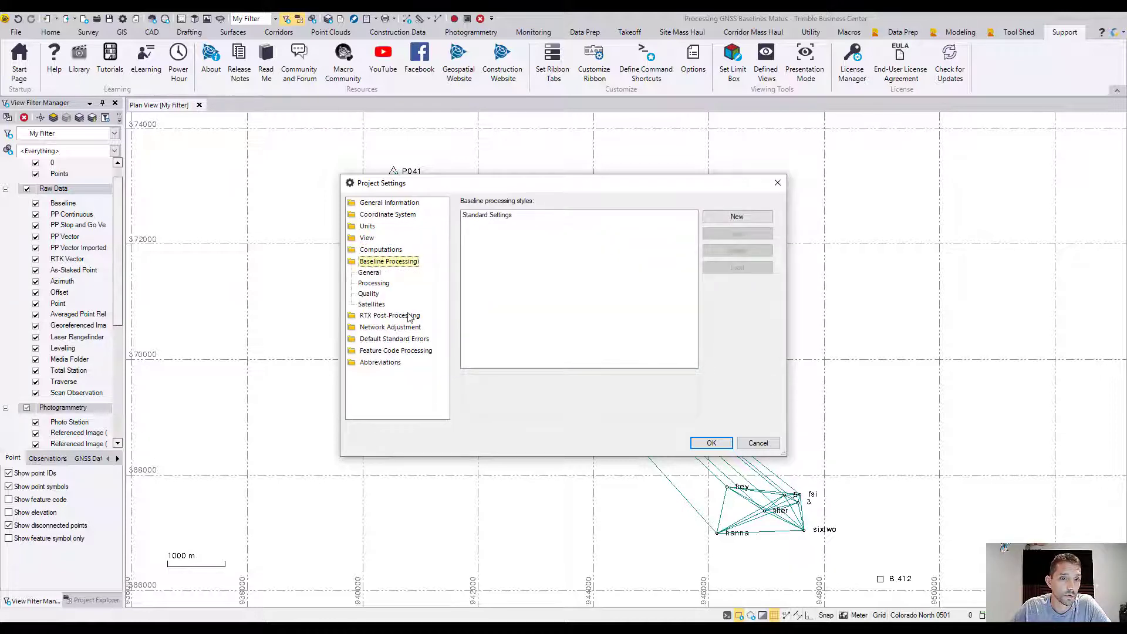
click(376, 295)
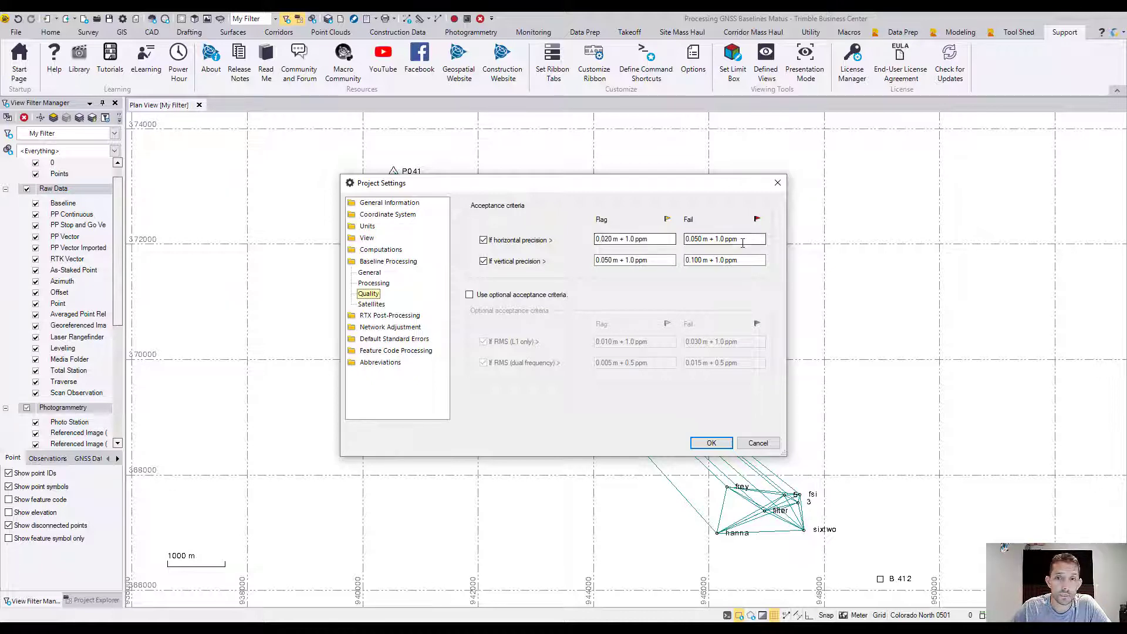
click(612, 239)
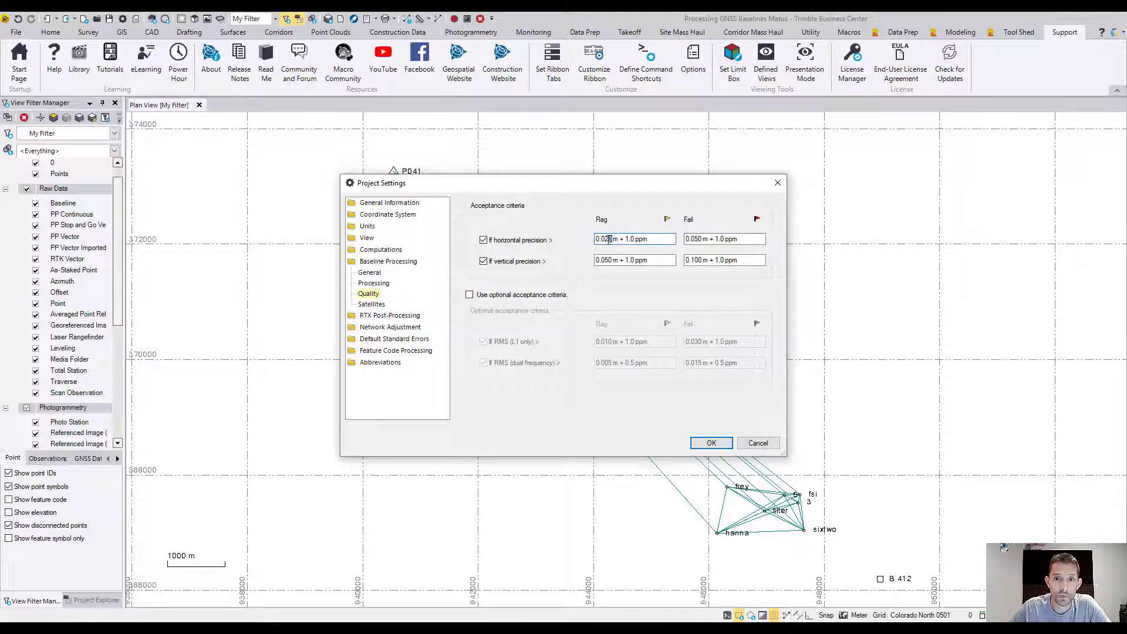
text(35)
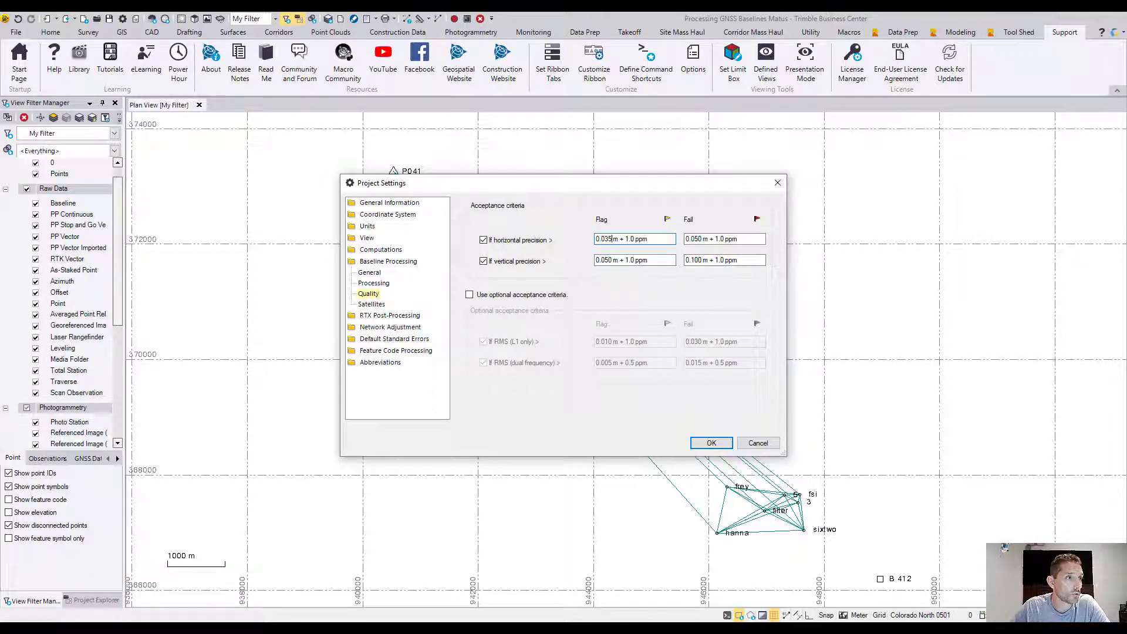
click(711, 442)
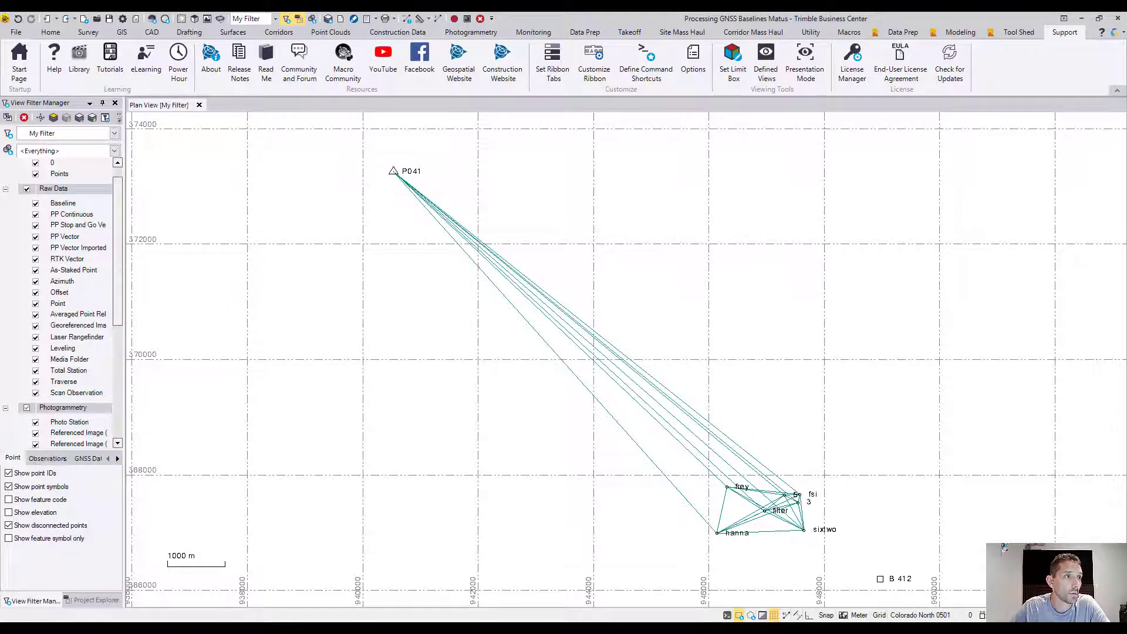
Run Process Baselines from the Survey tab and select the P041 --- hanna result row.
click(93, 33)
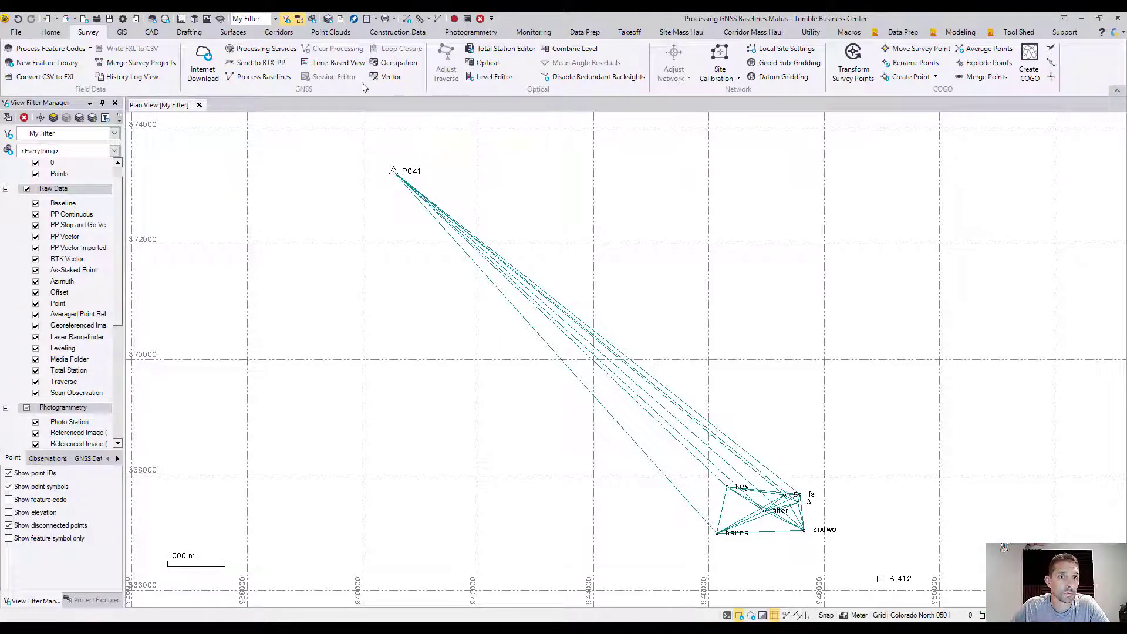
click(253, 83)
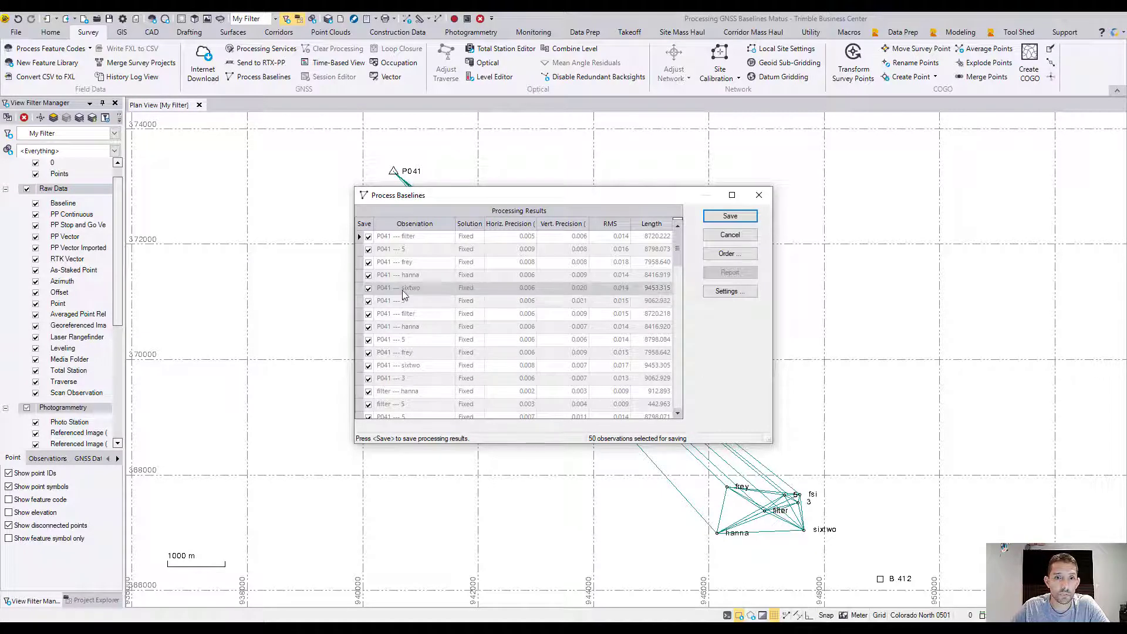
click(403, 275)
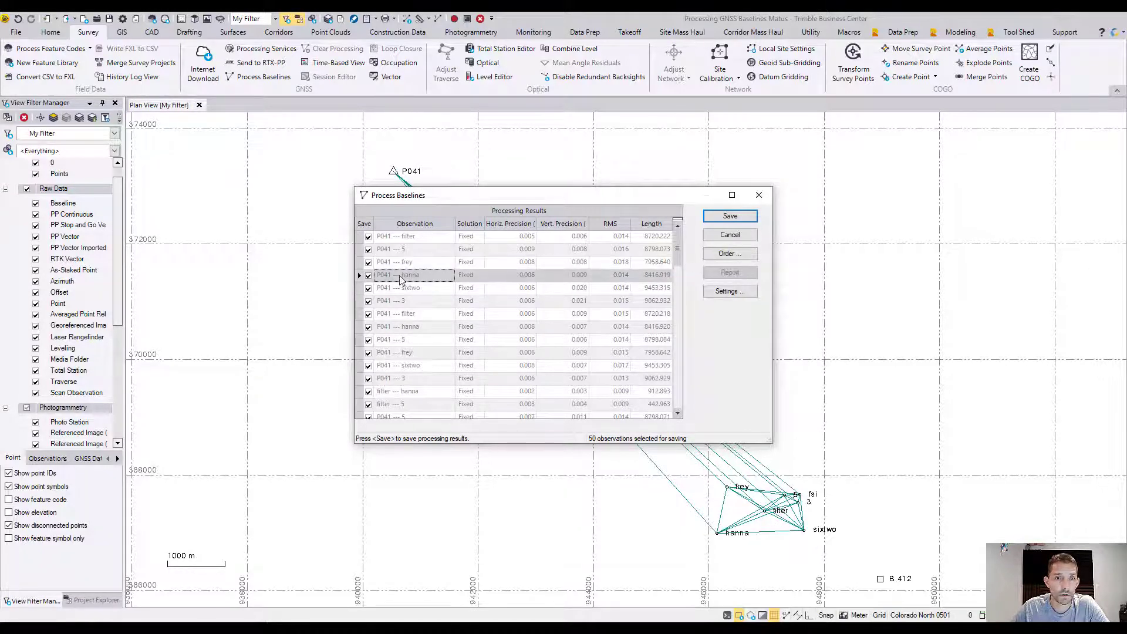
click(402, 279)
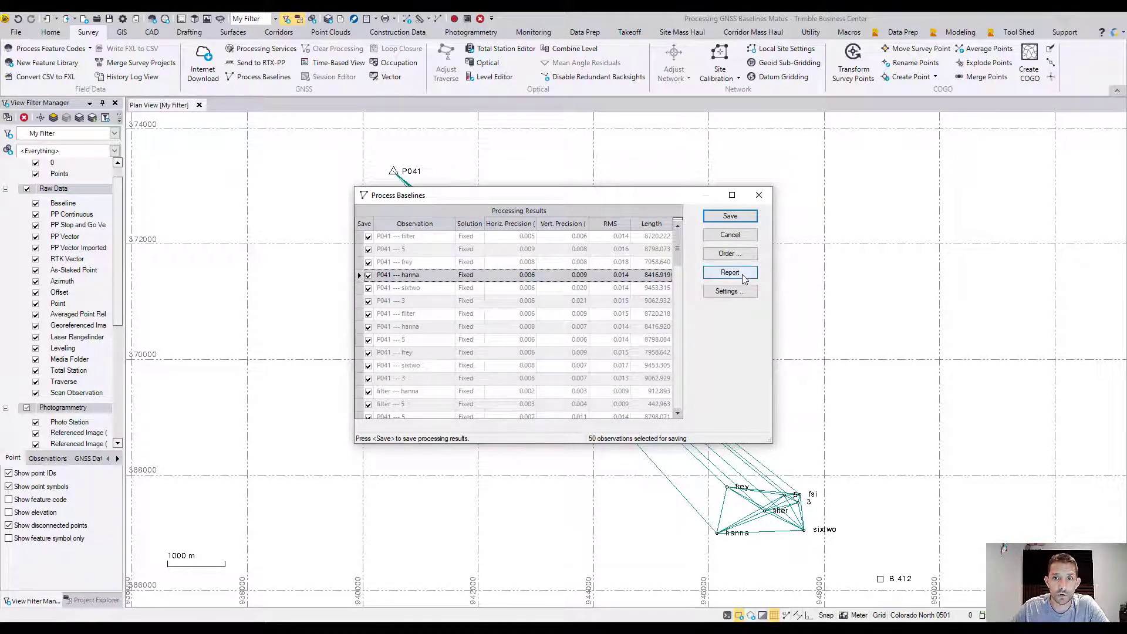
Generate the P041 - hanna Baseline Processing Report and scroll through it to the acceptance criteria.
click(741, 273)
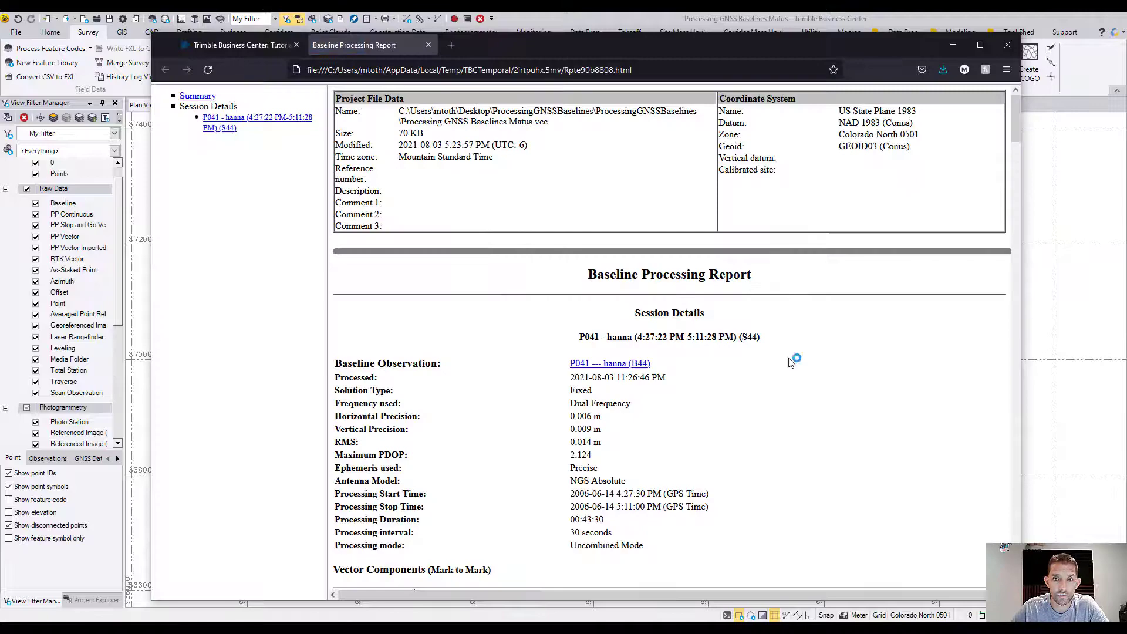
scroll(665, 339, down, 4)
scroll(662, 340, down, 9)
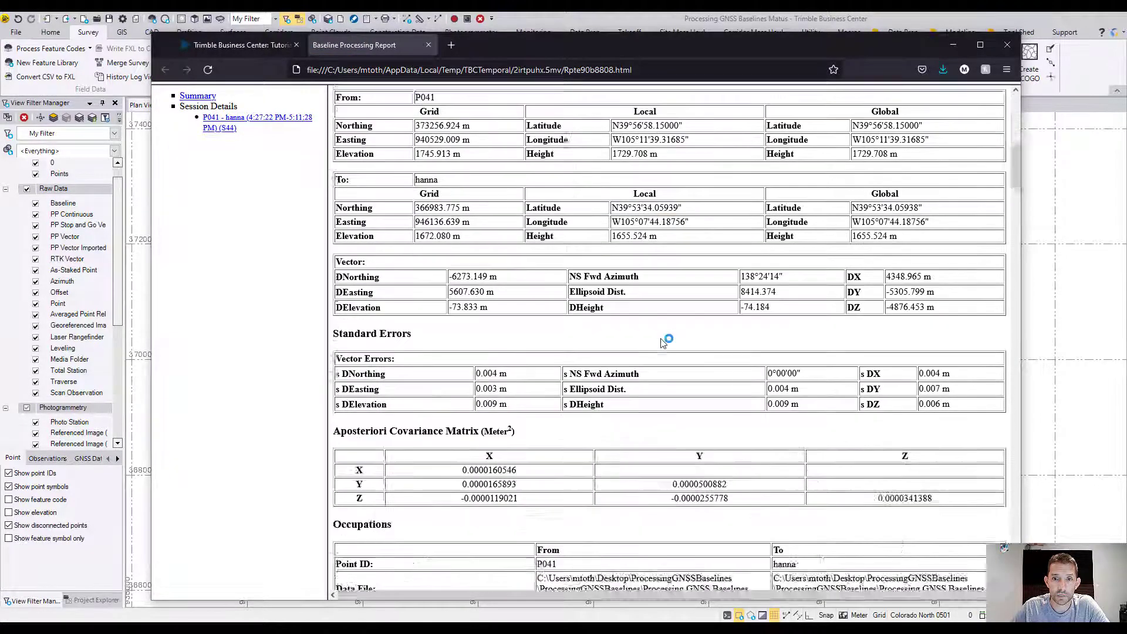
scroll(661, 344, up, 5)
scroll(661, 344, up, 6)
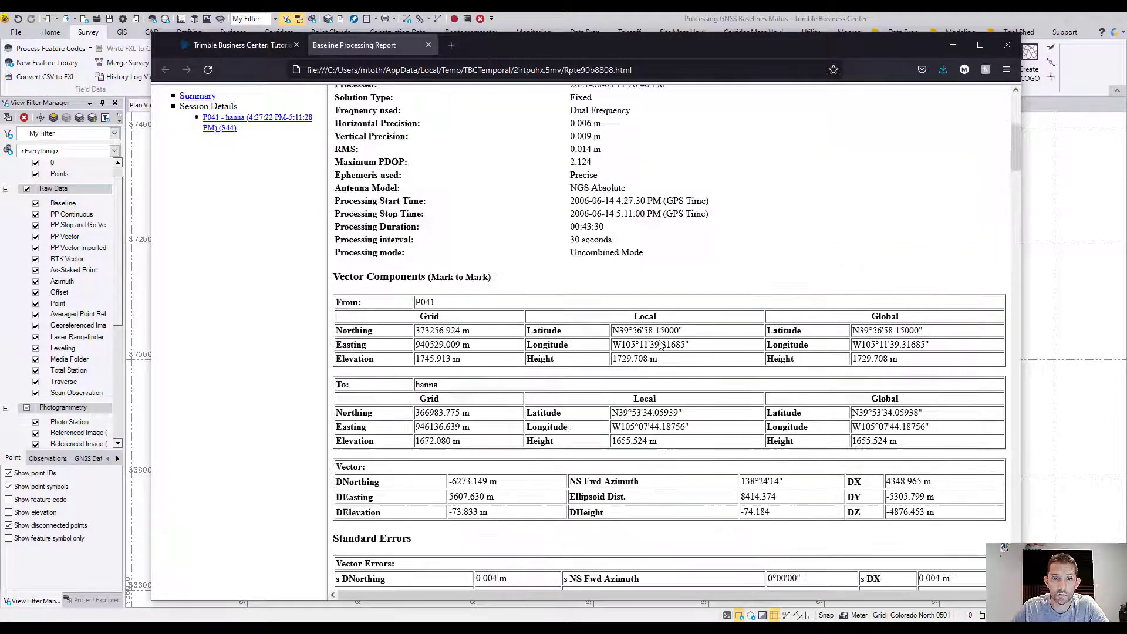
scroll(656, 346, down, 3)
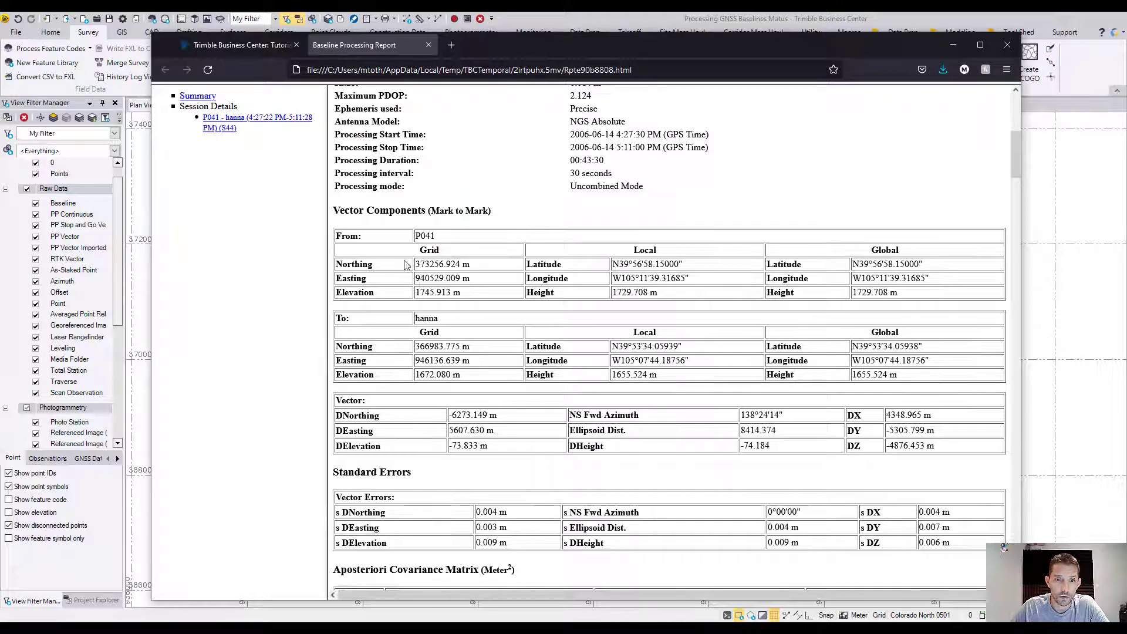
scroll(557, 282, down, 5)
scroll(557, 355, down, 1)
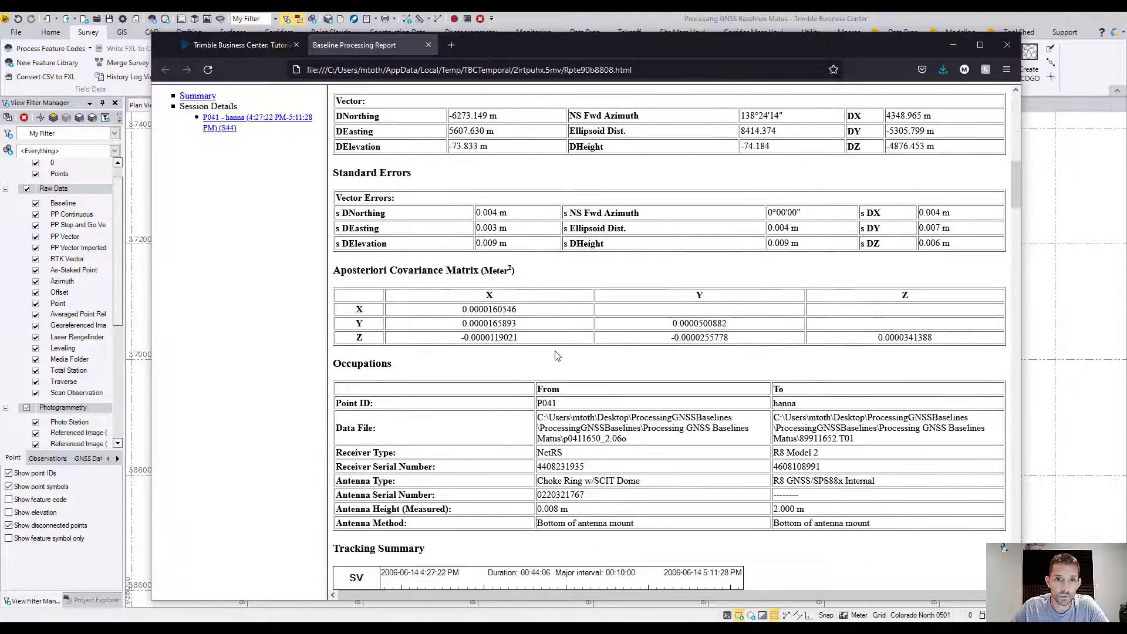
scroll(781, 228, down, 6)
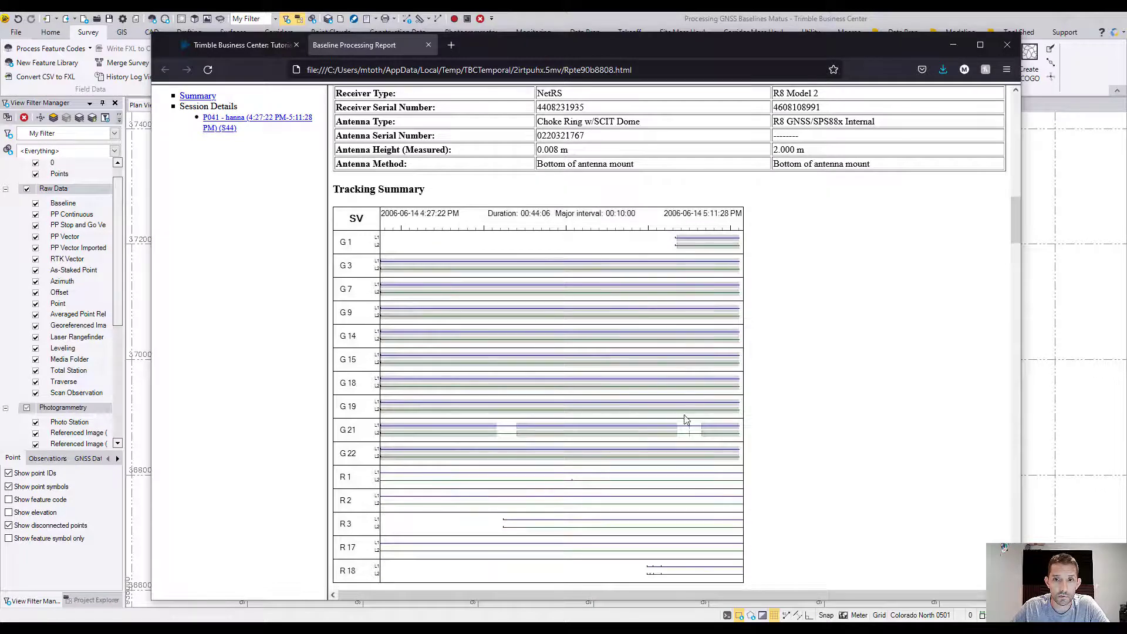
scroll(557, 281, down, 1)
scroll(556, 281, down, 7)
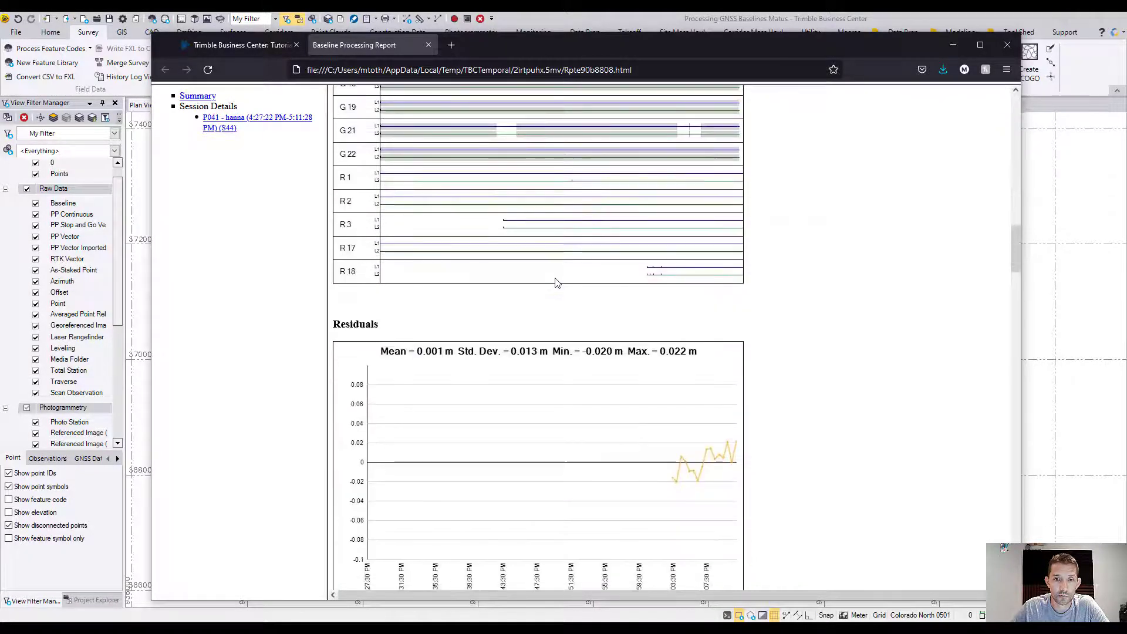
scroll(750, 324, down, 5)
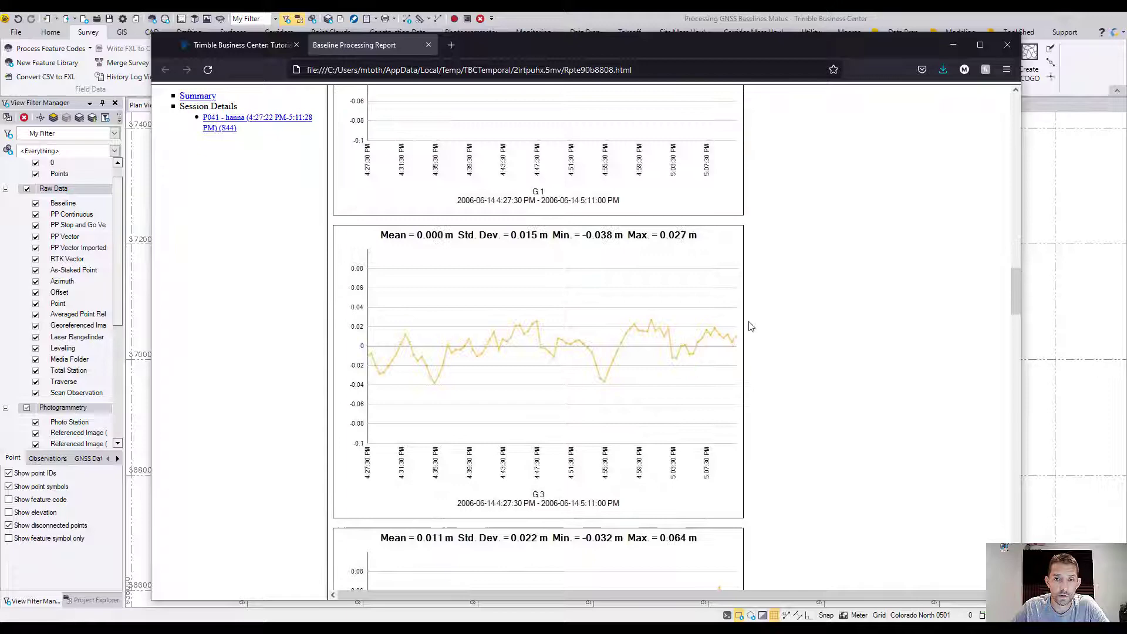
scroll(748, 322, up, 5)
scroll(748, 317, down, 1)
scroll(748, 315, down, 4)
scroll(747, 316, down, 12)
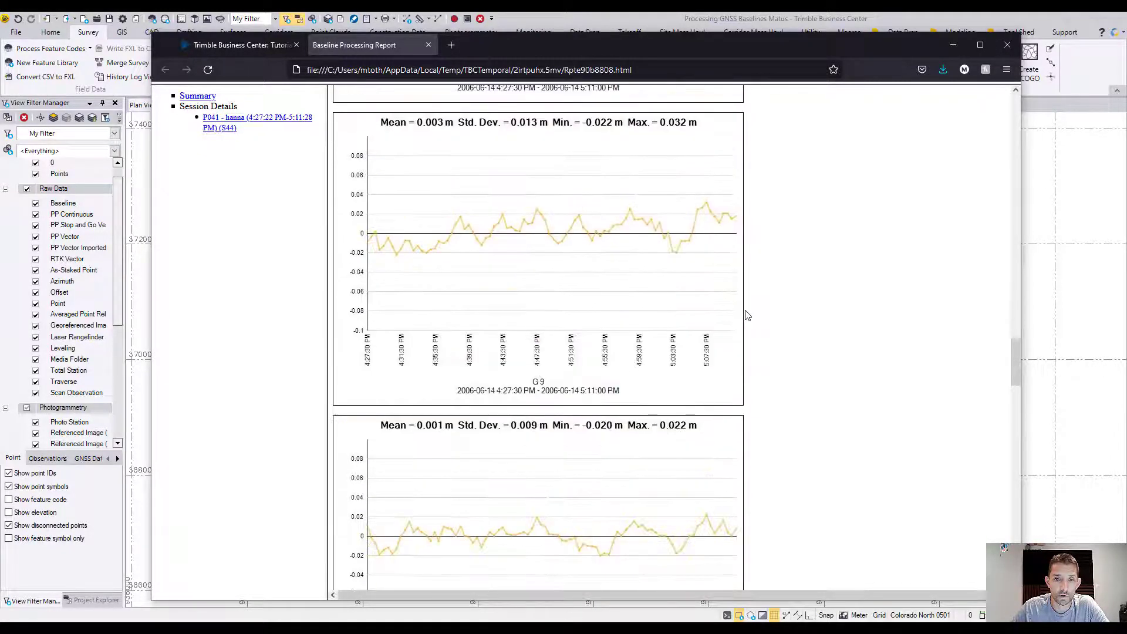
scroll(549, 217, down, 15)
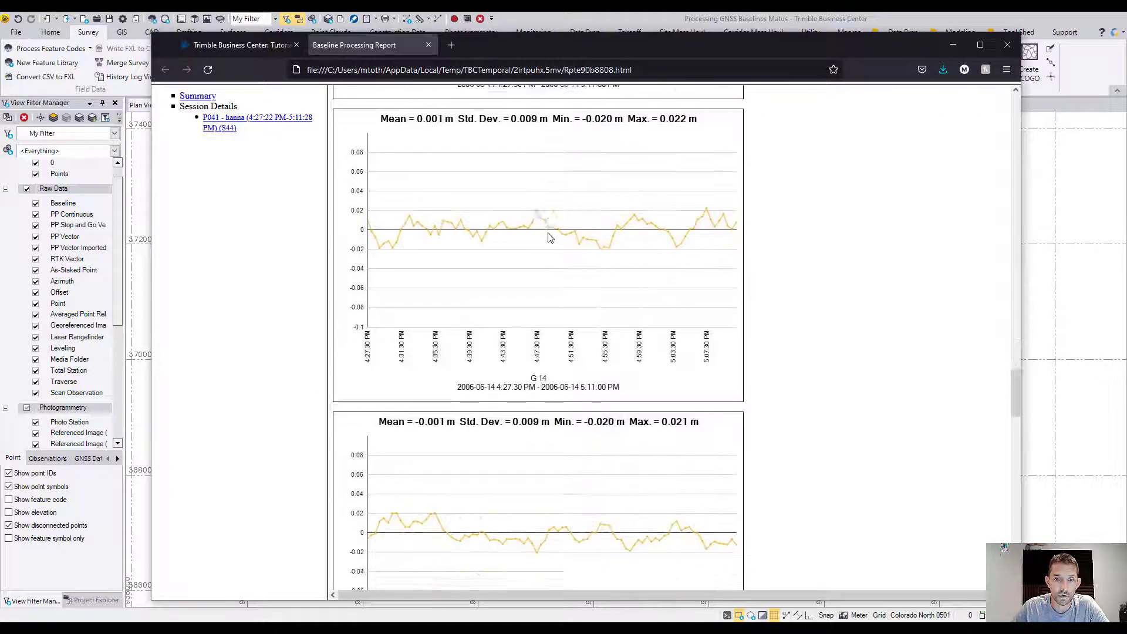
scroll(549, 236, down, 12)
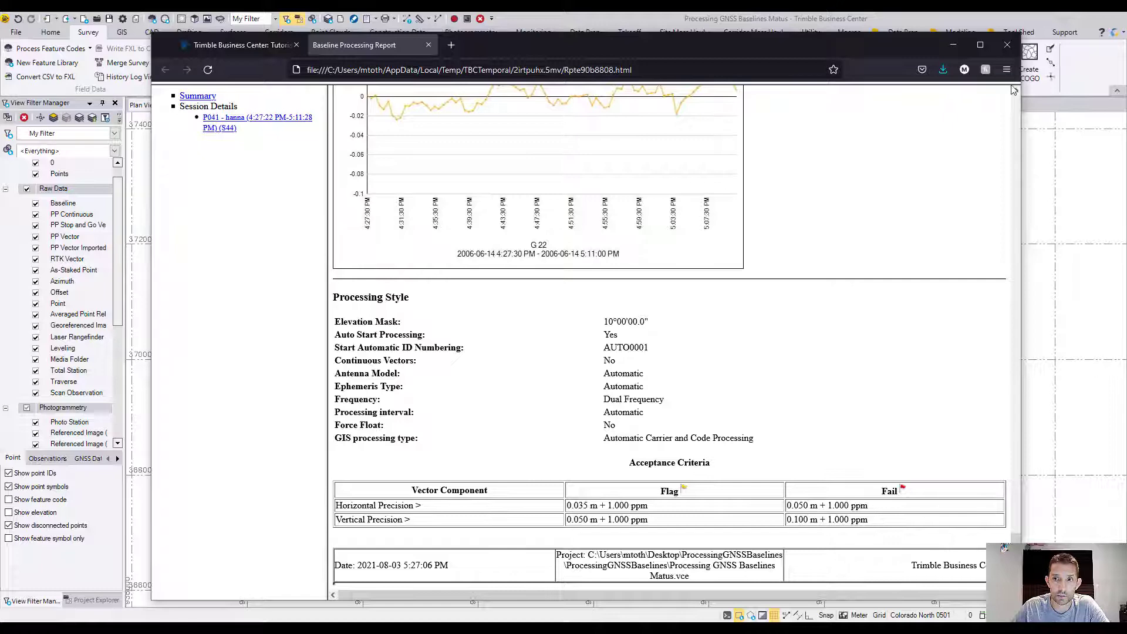
Close the report, check the report step on page 6 of the tutorial PDF, then return to Trimble Business Center.
click(428, 45)
click(952, 45)
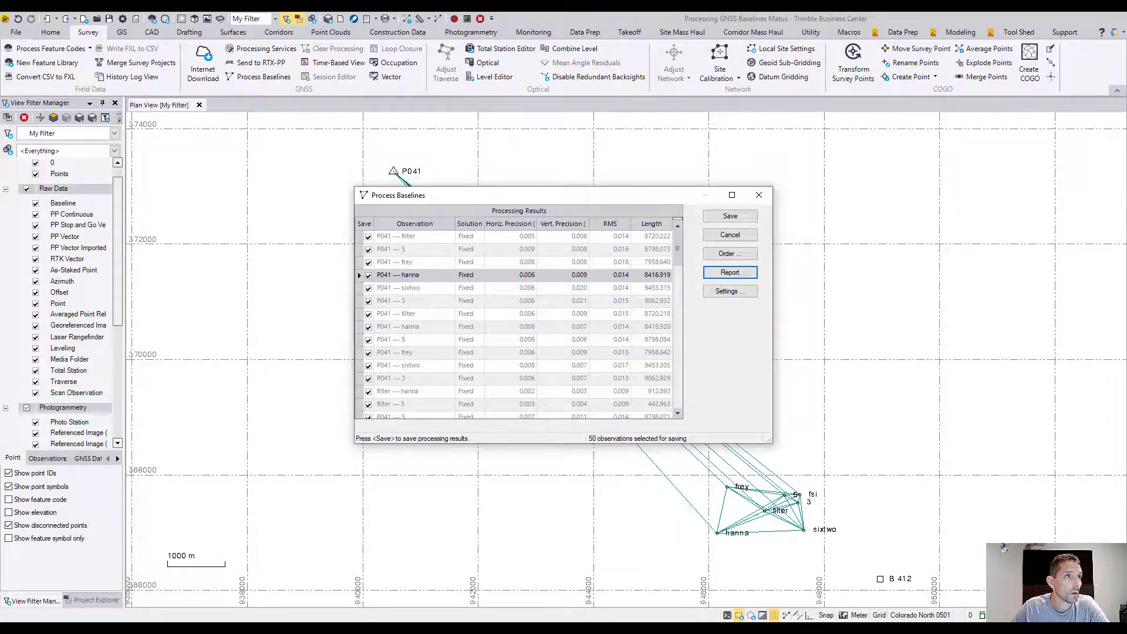
key(alt+Tab)
scroll(625, 322, down, 10)
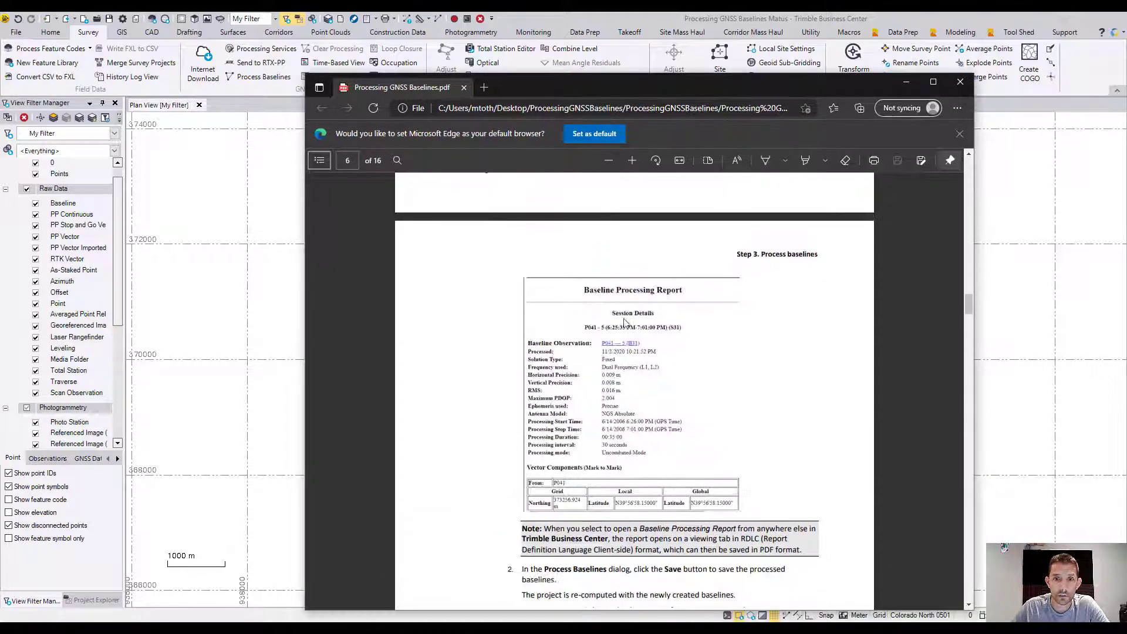
scroll(625, 322, down, 10)
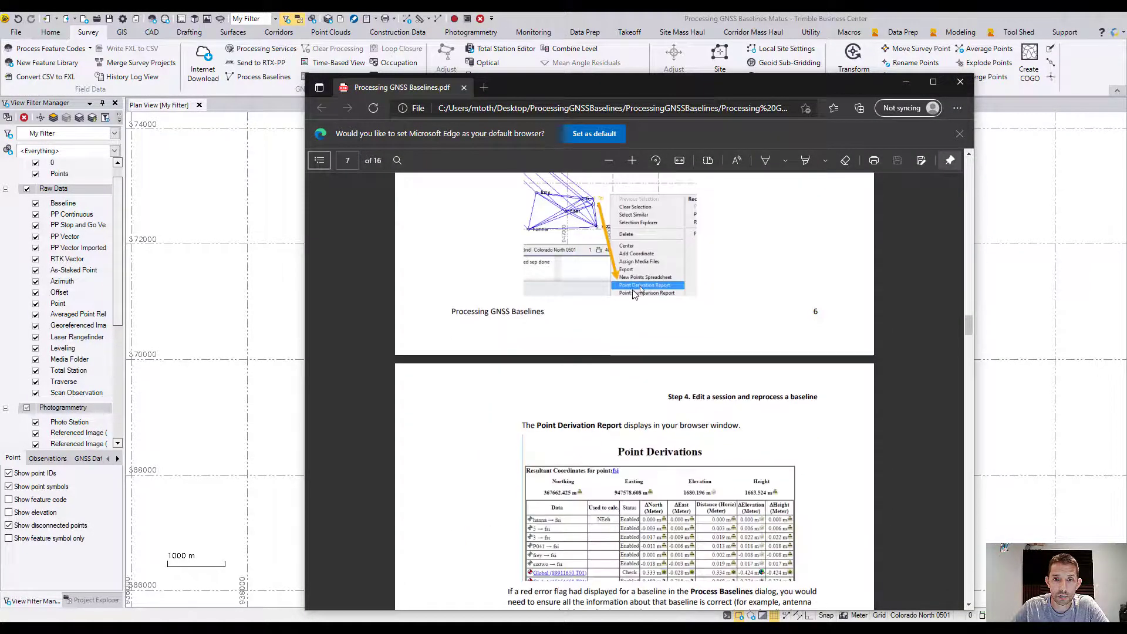
scroll(641, 284, up, 5)
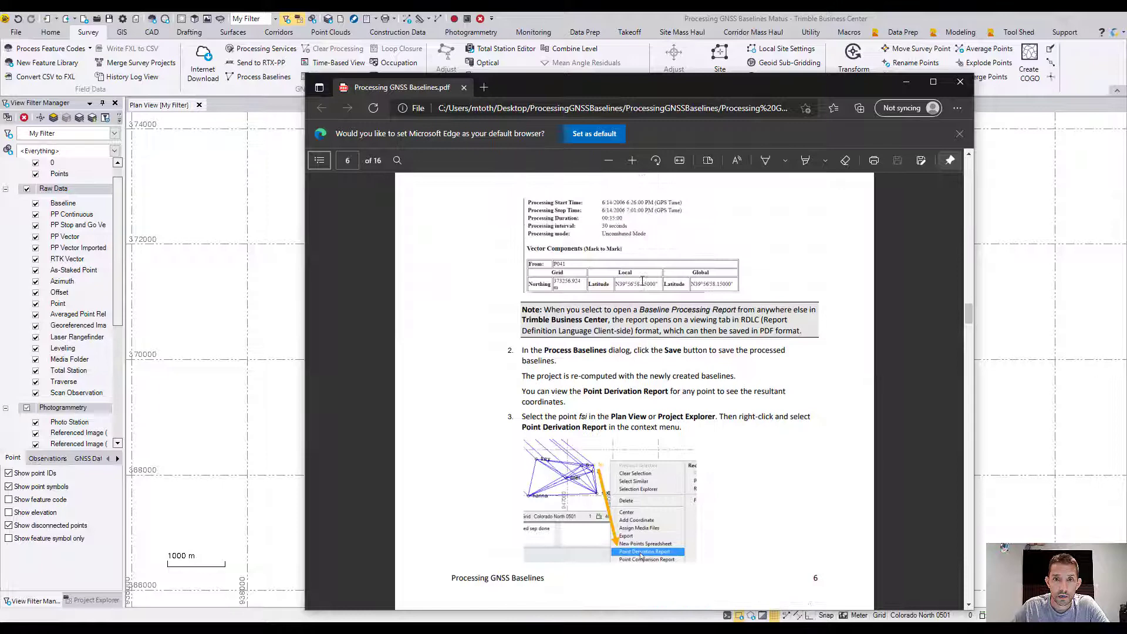
scroll(641, 282, up, 3)
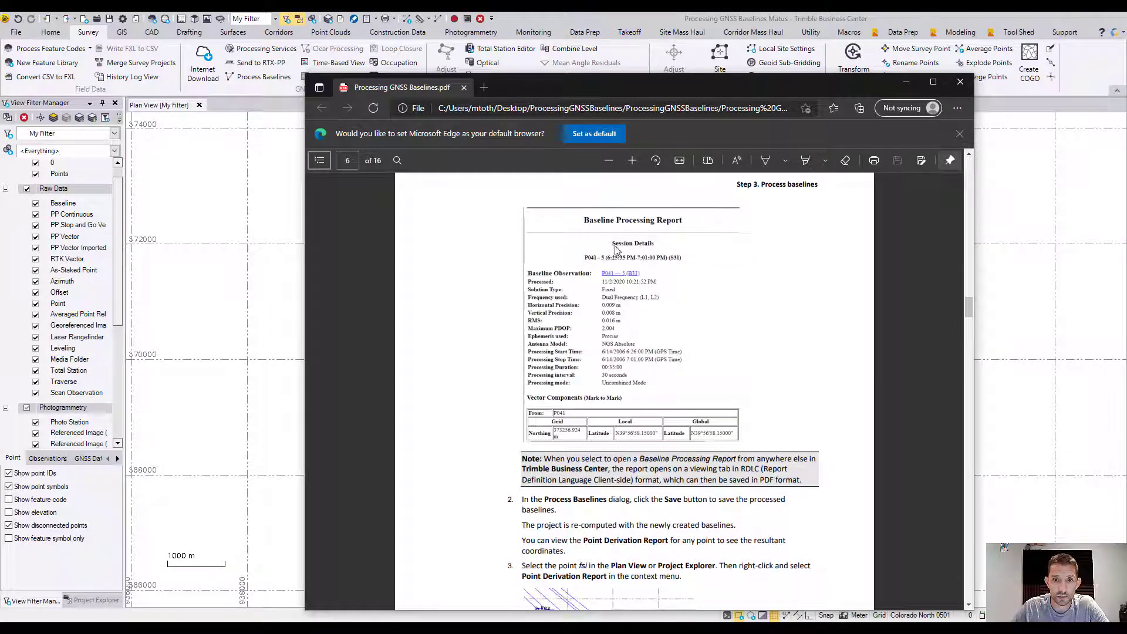
scroll(659, 274, up, 2)
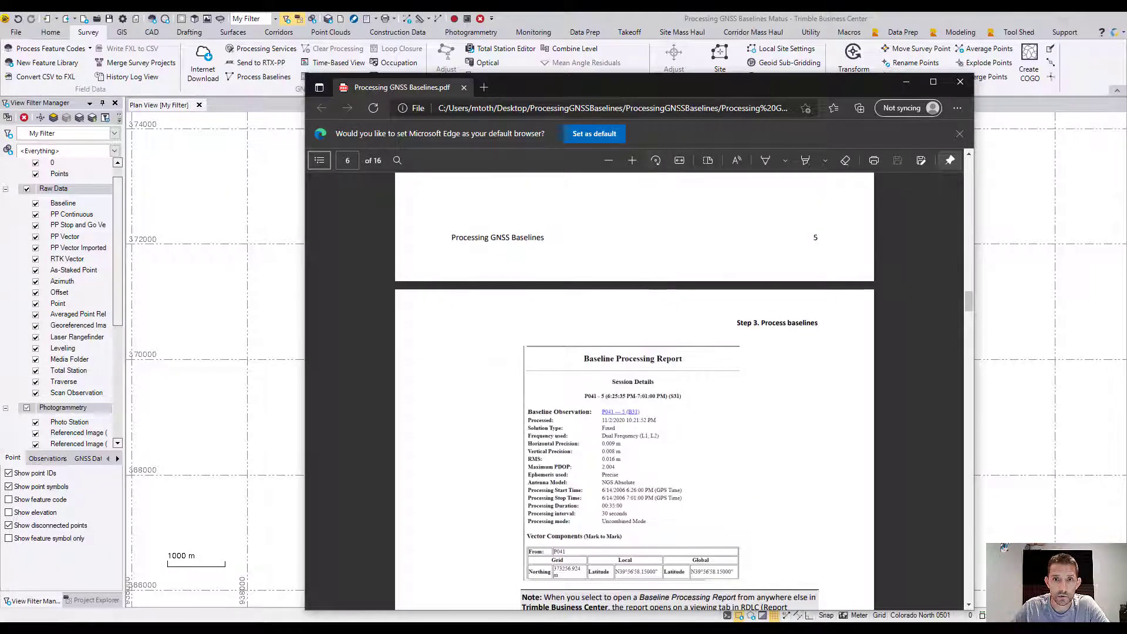
key(alt+Tab)
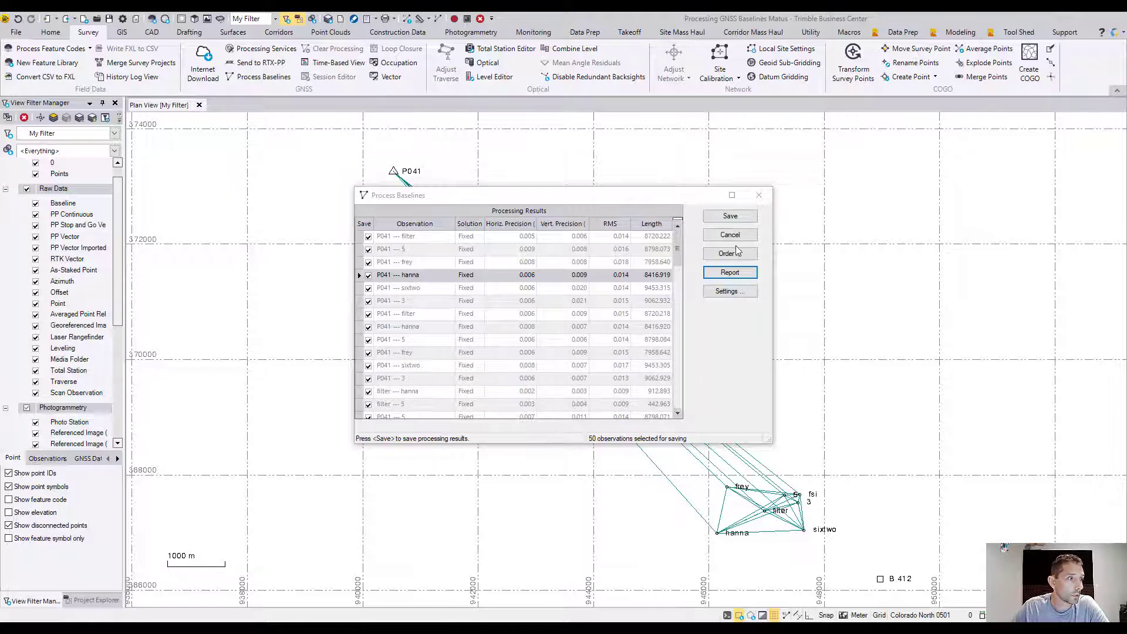
Review the 50 Fixed baseline results in the Process Baselines table and save them.
click(678, 250)
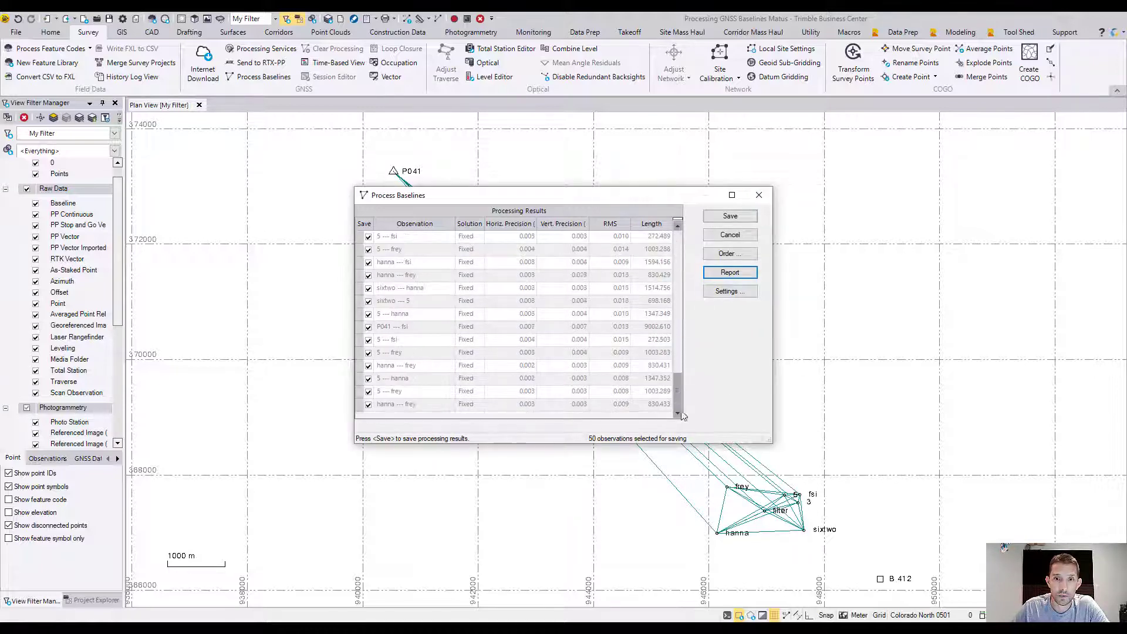
scroll(667, 303, down, 7)
scroll(667, 303, up, 7)
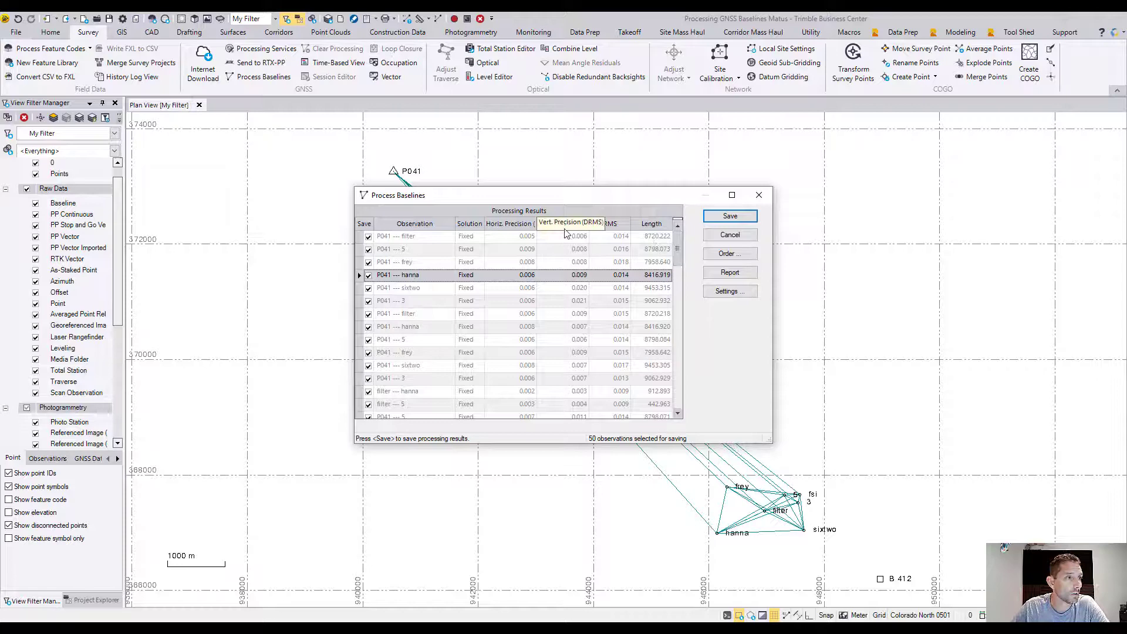
click(753, 218)
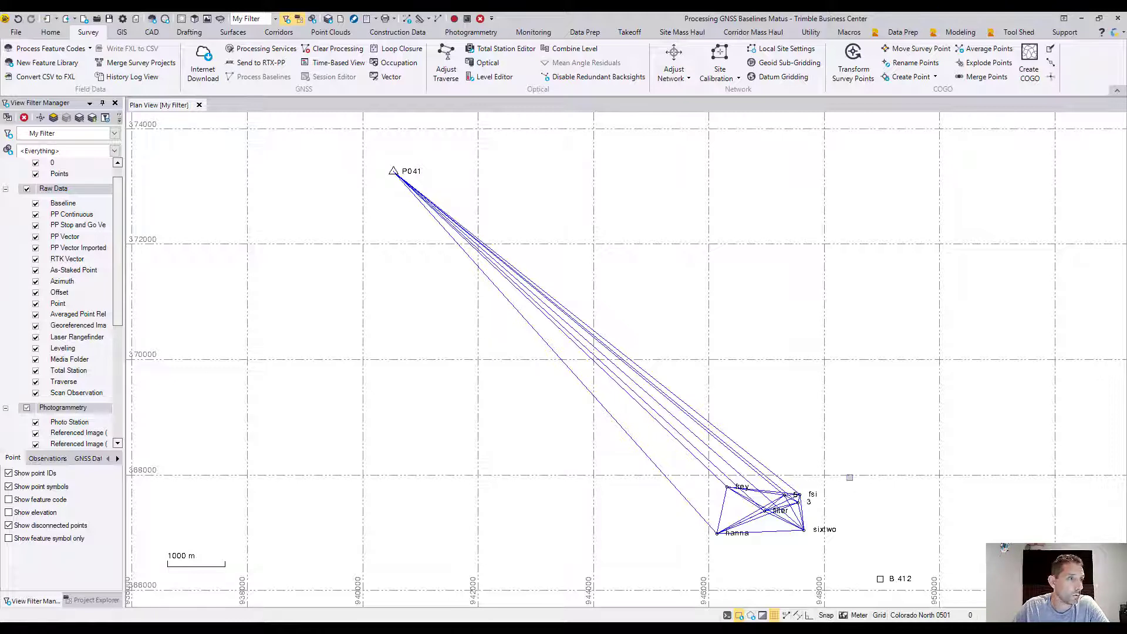
Open the Point Derivation Report for fsi and read its coordinates, RTK vectors and residuals.
click(816, 496)
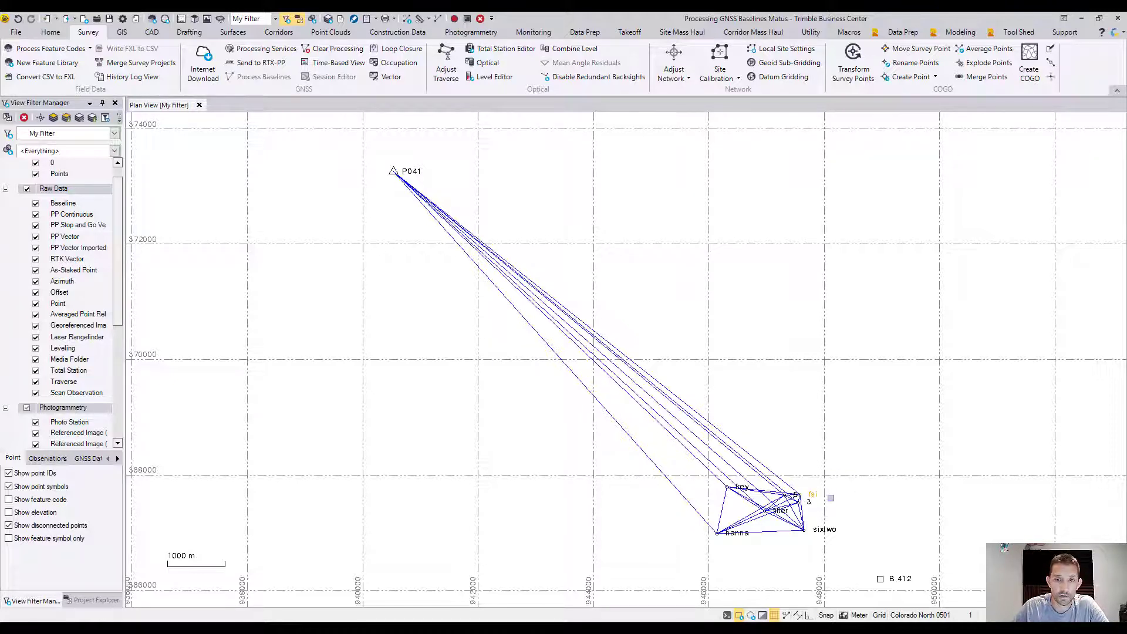
right_click(831, 488)
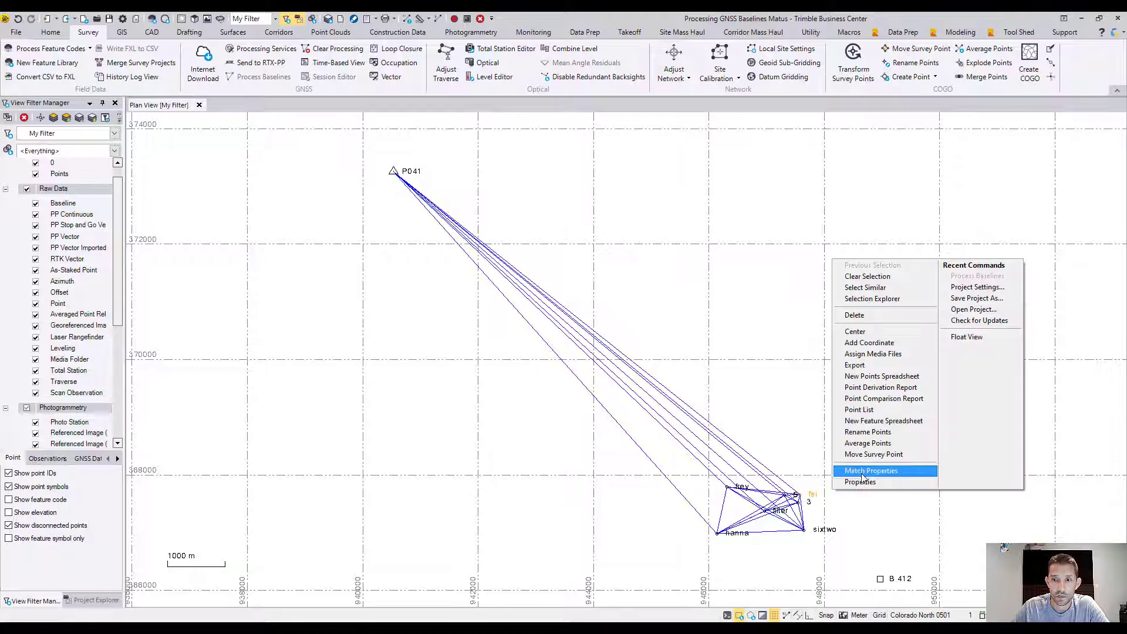
click(892, 391)
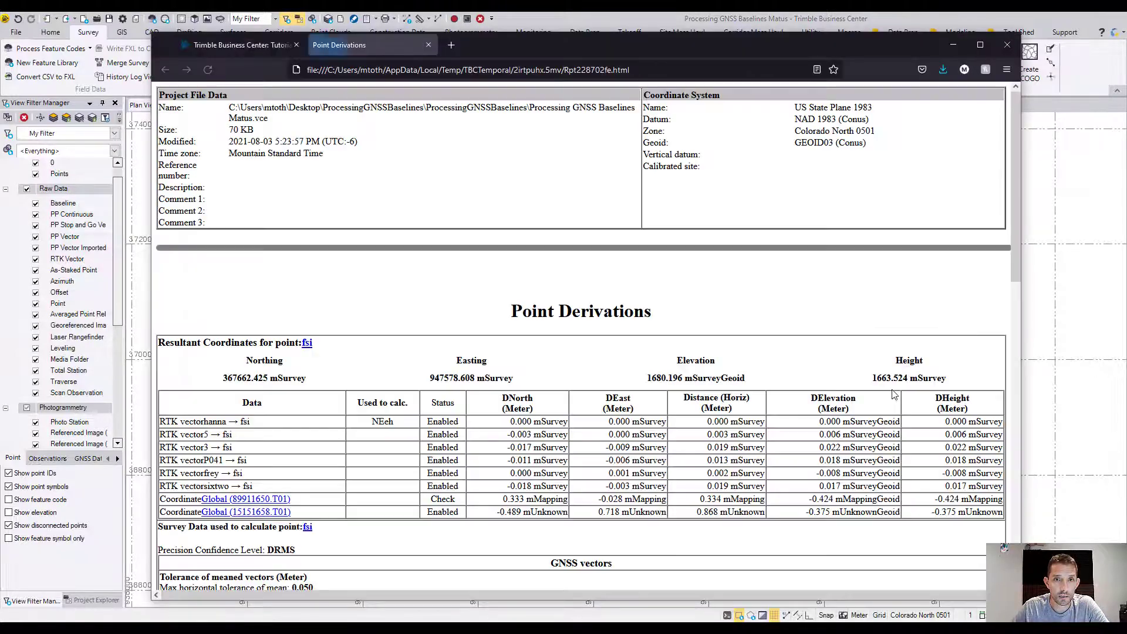
scroll(795, 365, down, 2)
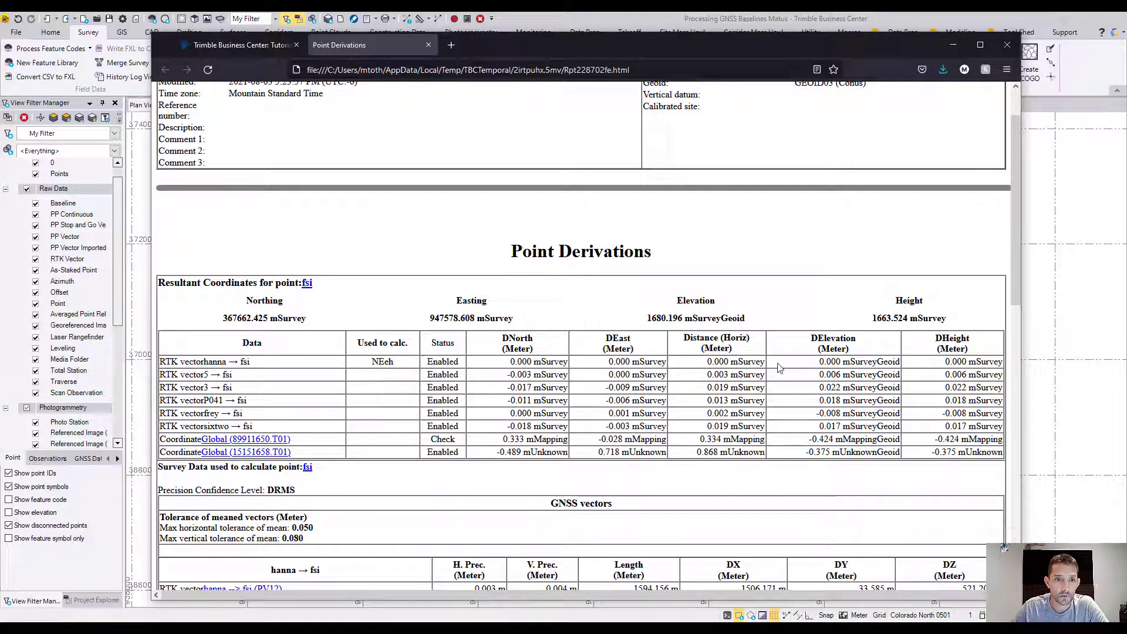
scroll(376, 329, down, 4)
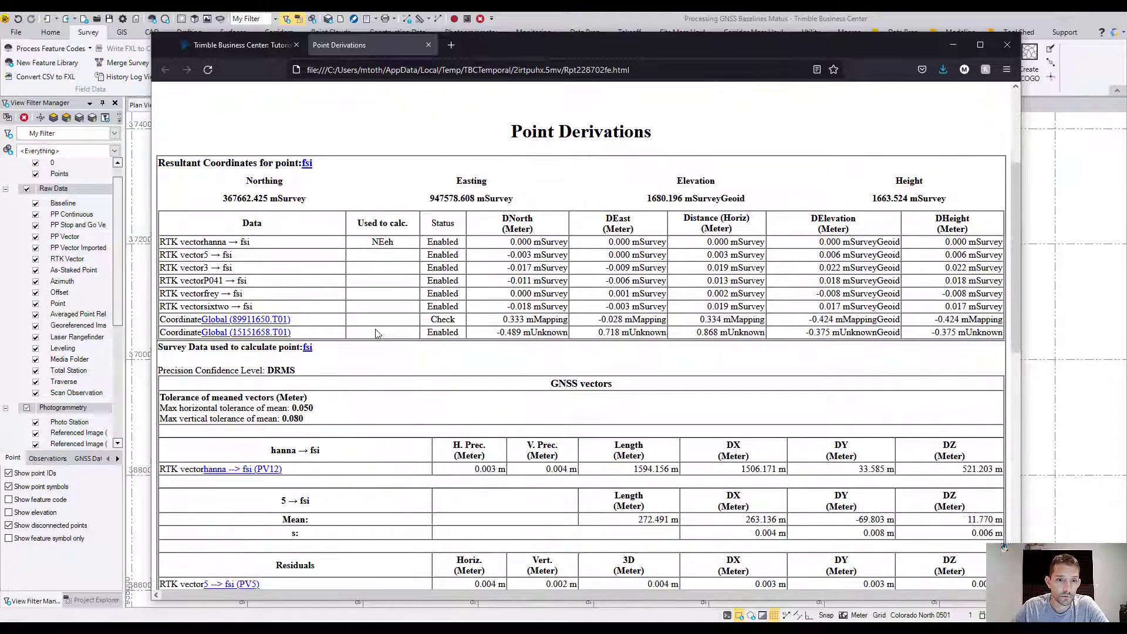
scroll(317, 402, down, 4)
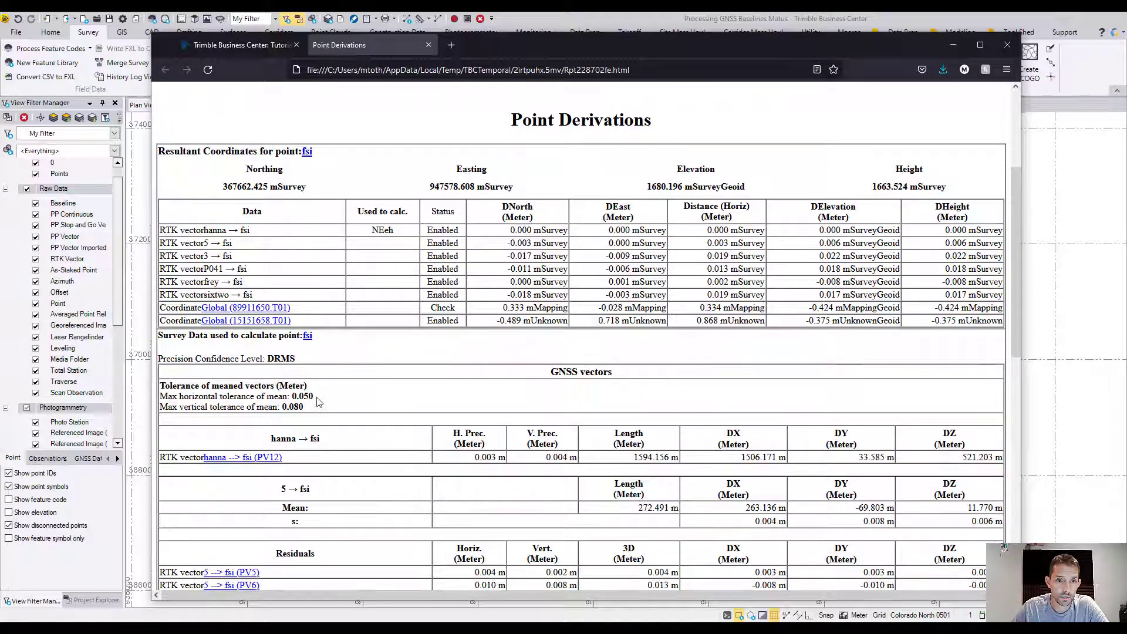
scroll(317, 402, down, 2)
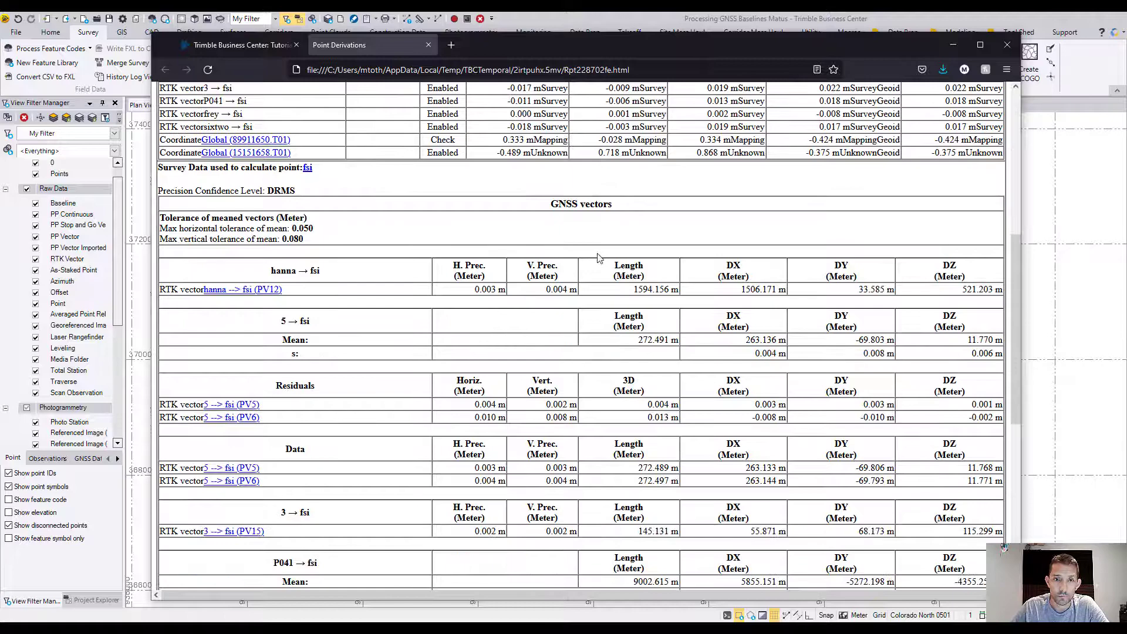
scroll(279, 369, down, 6)
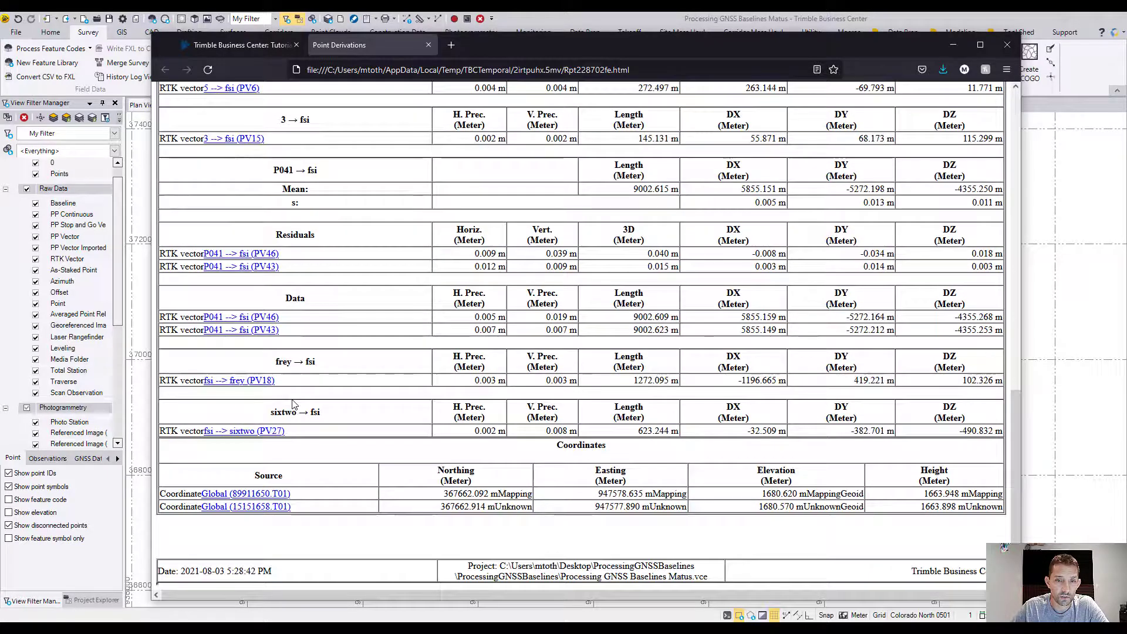
Close the fsi Point Derivations tab, minimize the browser and clear the fsi selection.
click(429, 45)
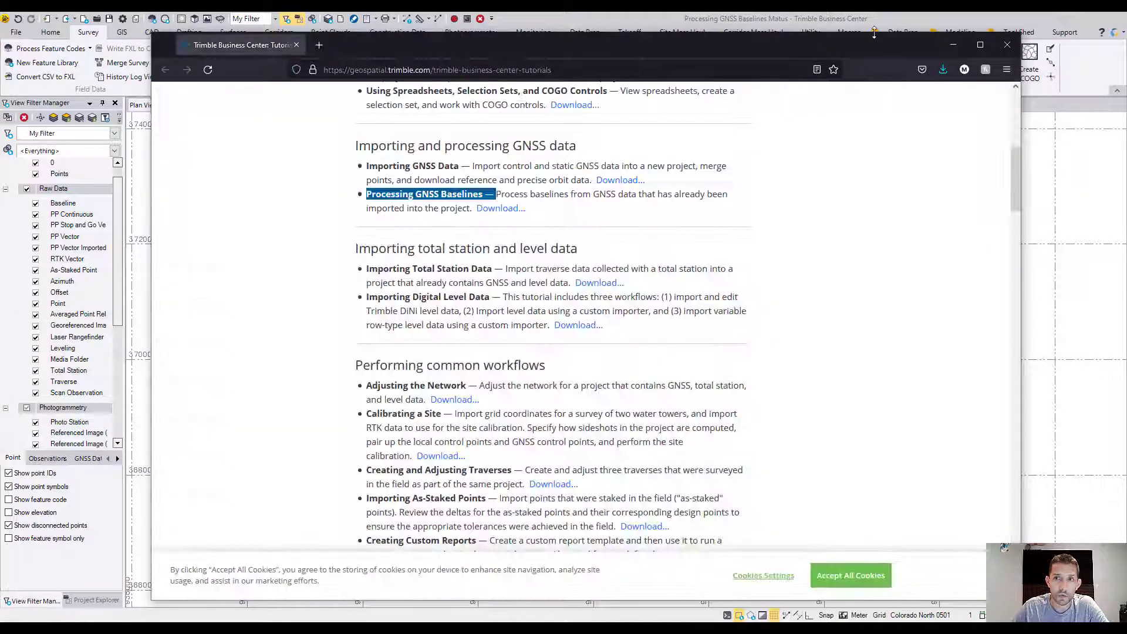
click(953, 44)
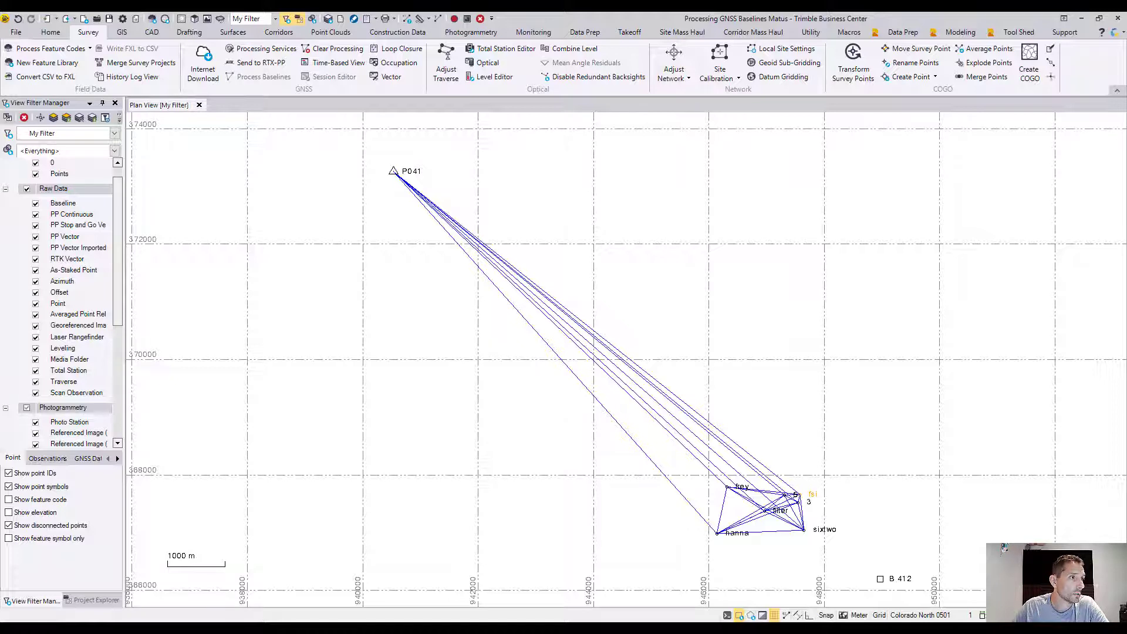
right_click(814, 495)
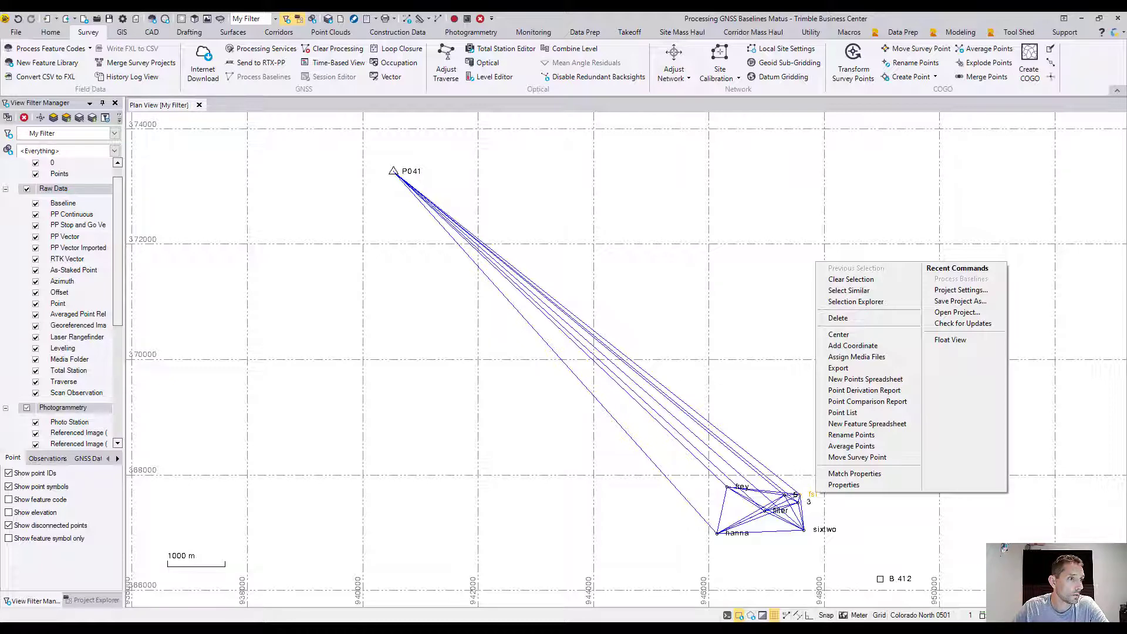
click(933, 261)
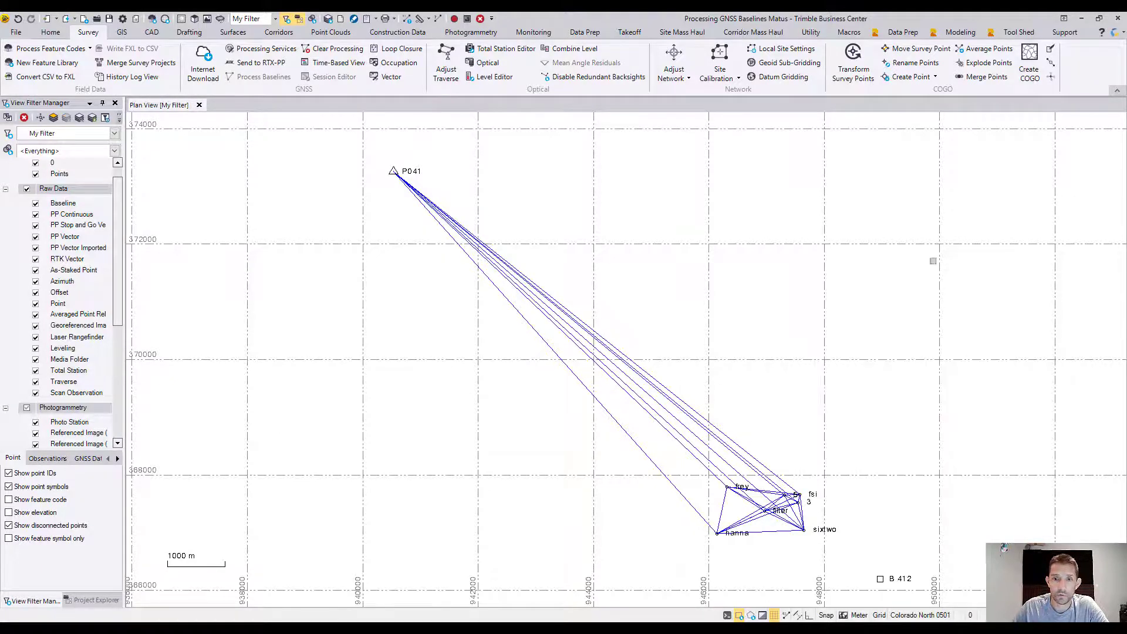
Open the Session Editor for the fsi --- 3 (B15) baseline.
scroll(781, 452, up, 8)
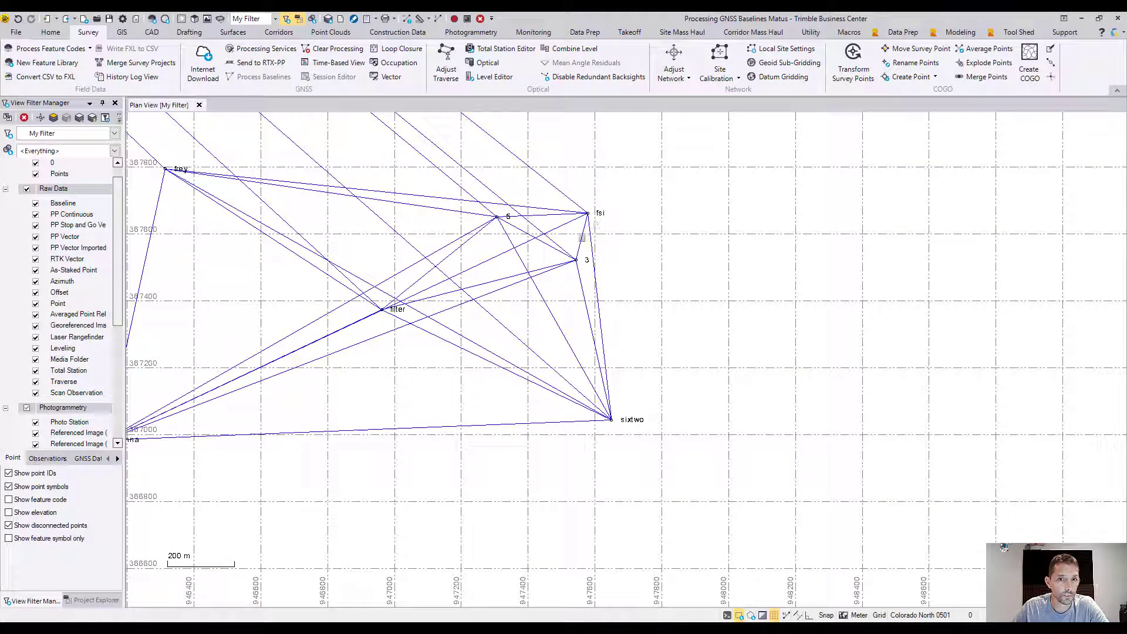
click(583, 238)
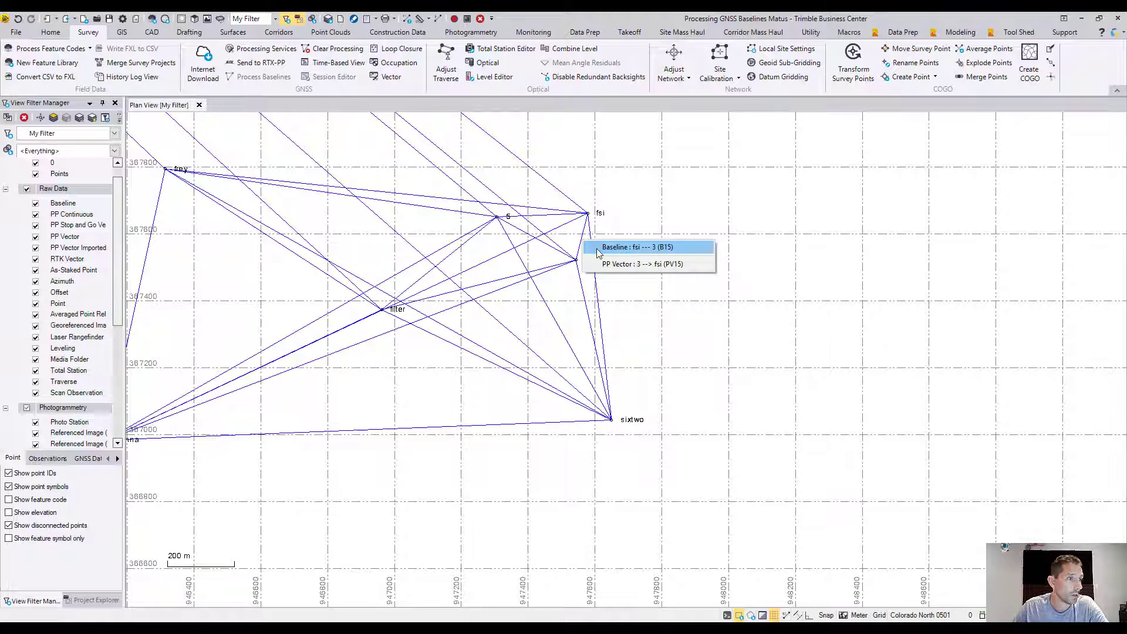
click(598, 247)
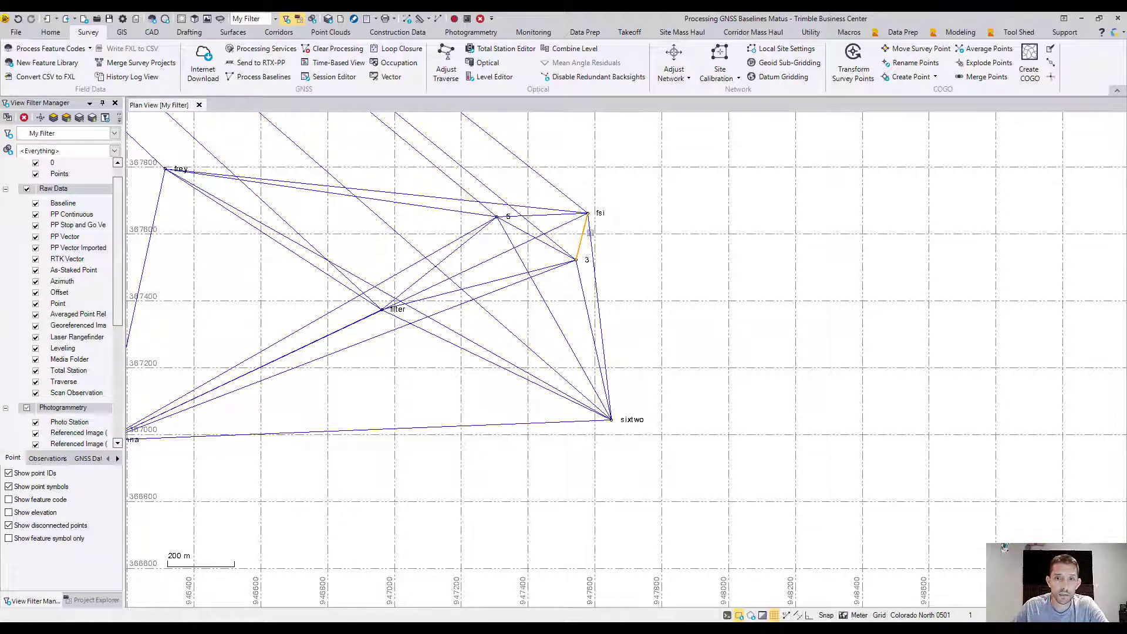
right_click(589, 237)
click(616, 305)
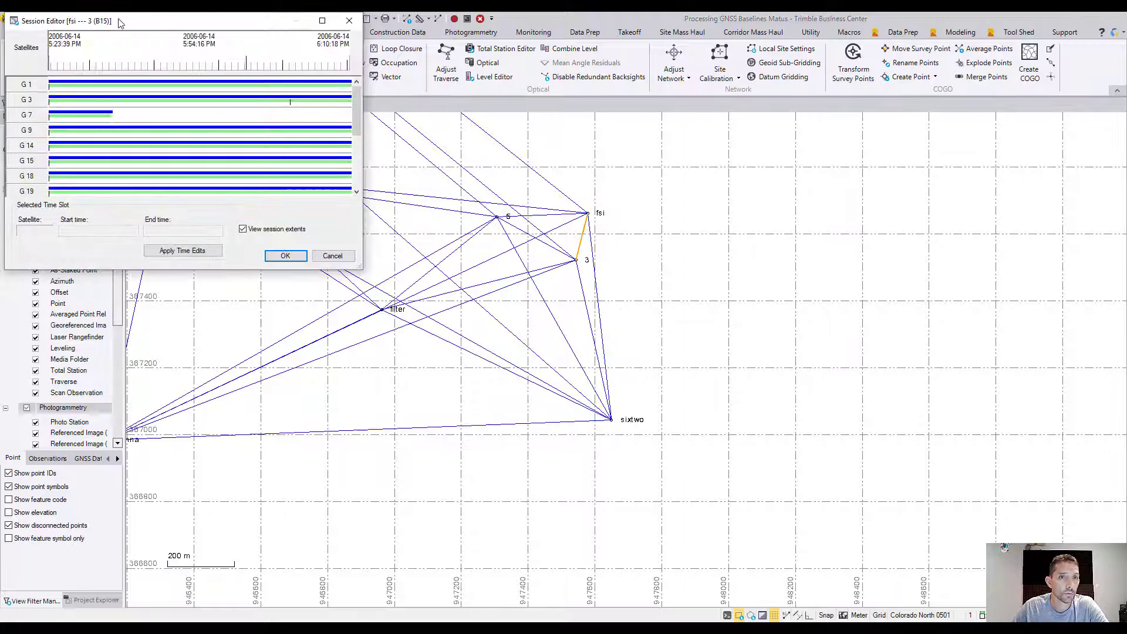
Move the Session Editor aside and disable satellite G 7 for the fsi --- 3 baseline.
drag(172, 28, 491, 141)
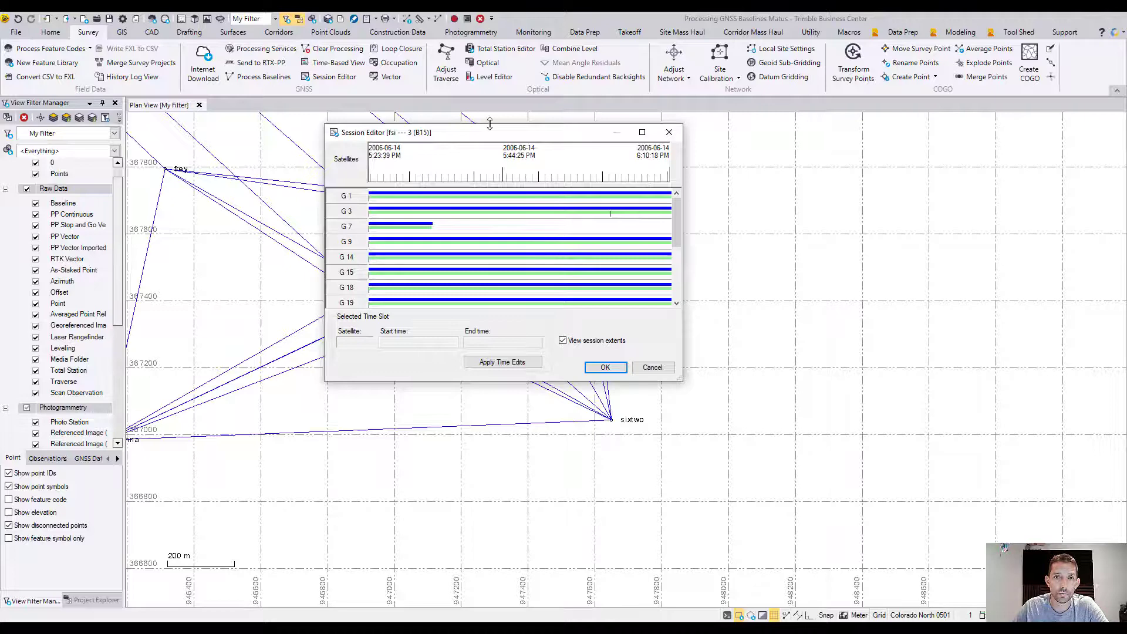
drag(484, 135, 812, 143)
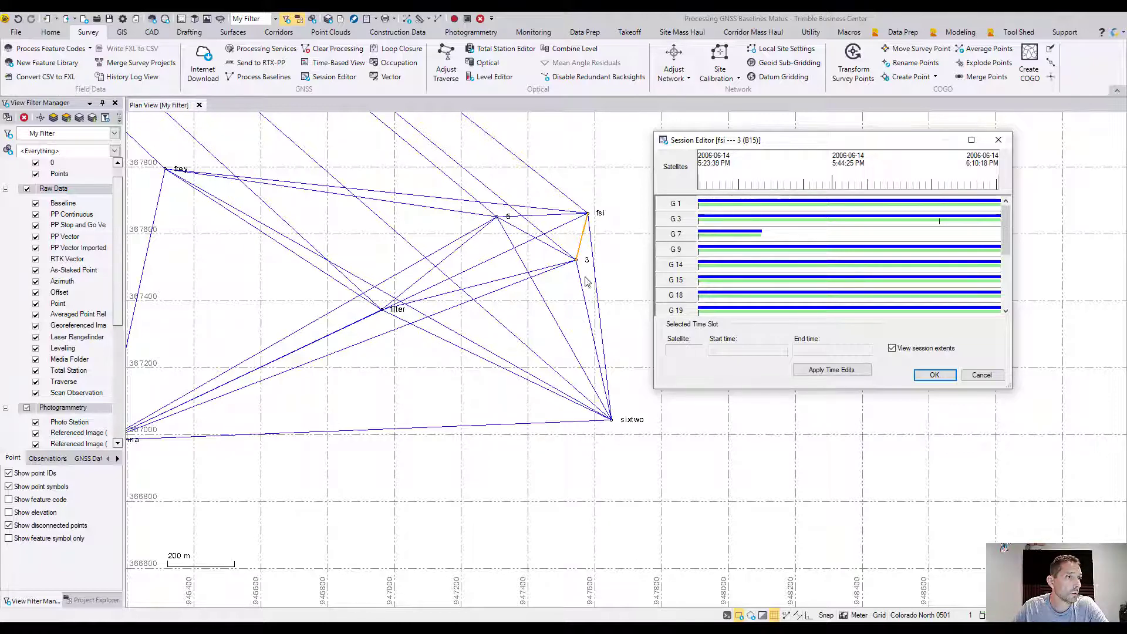
click(679, 236)
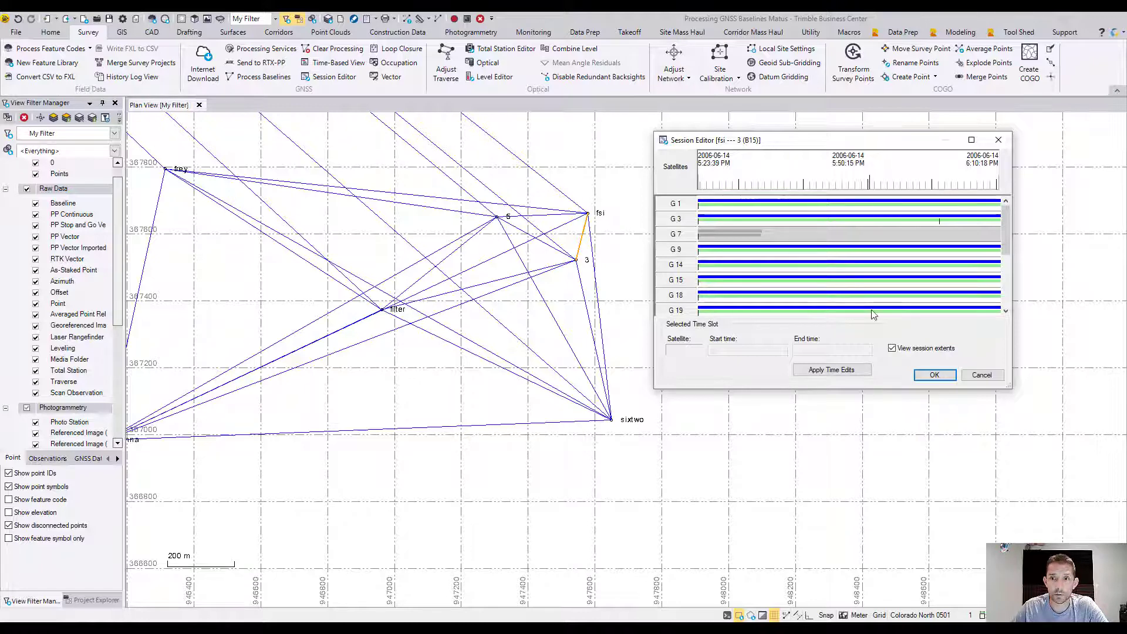
scroll(796, 289, down, 3)
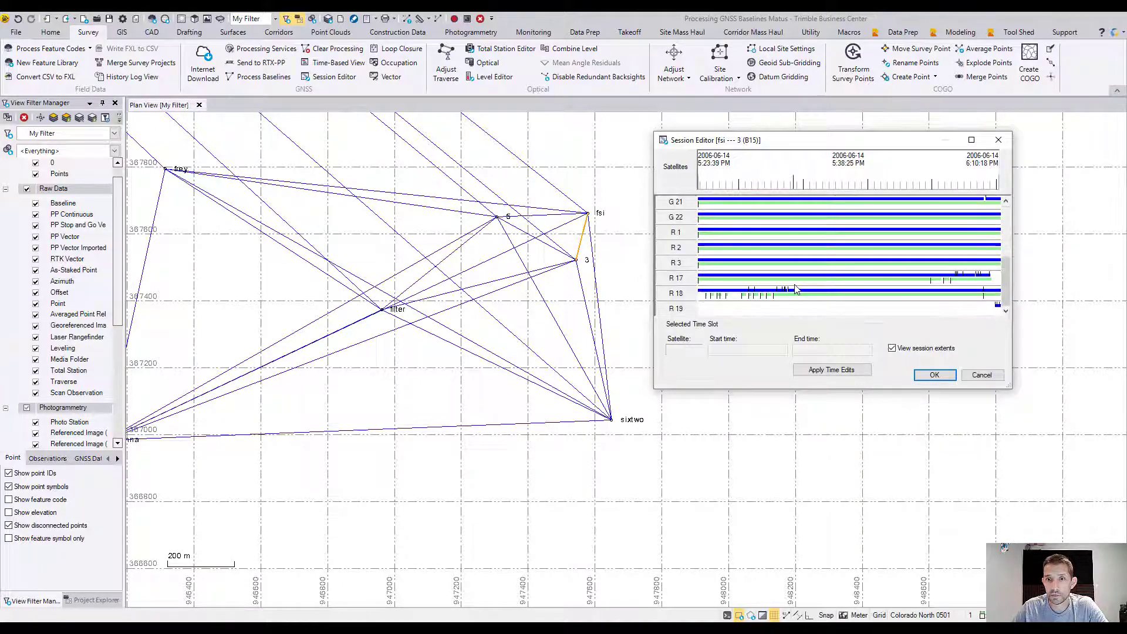
scroll(796, 289, up, 3)
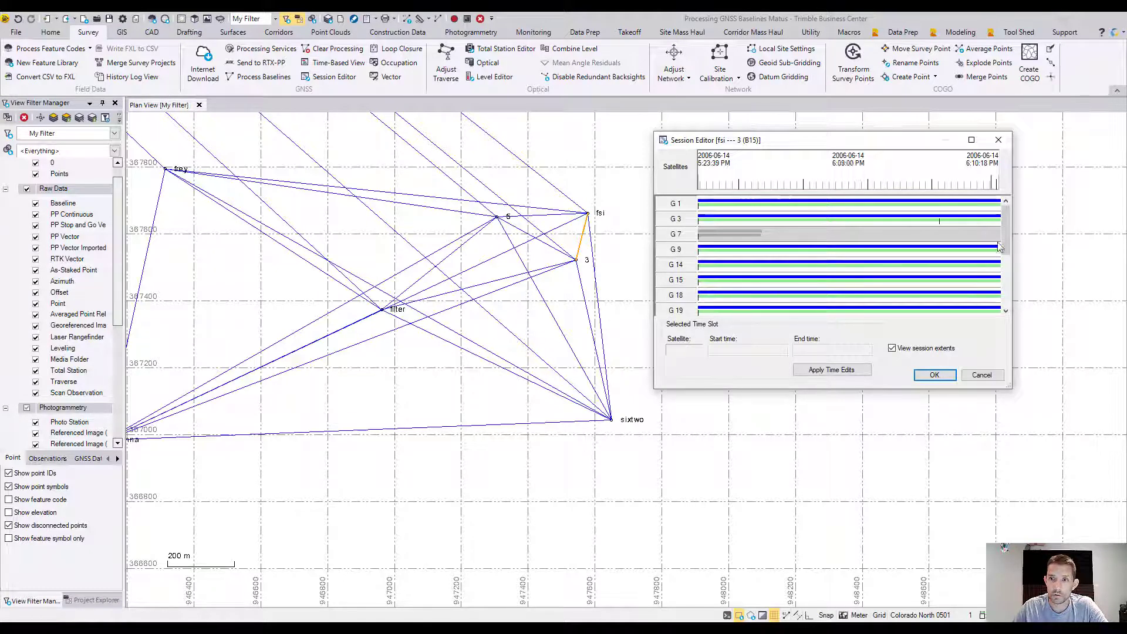
Disable the bad R 17 and R 18 spans (R 18 5:21:23–5:39:45 PM) and accept the edits.
drag(1006, 235, 1008, 287)
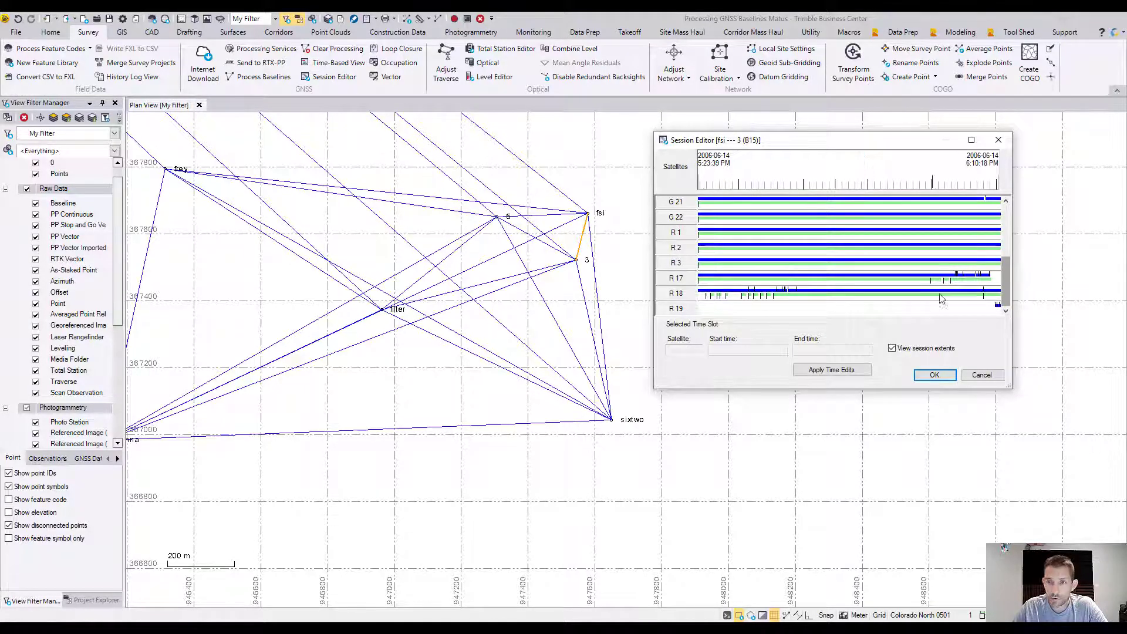
drag(926, 275, 990, 284)
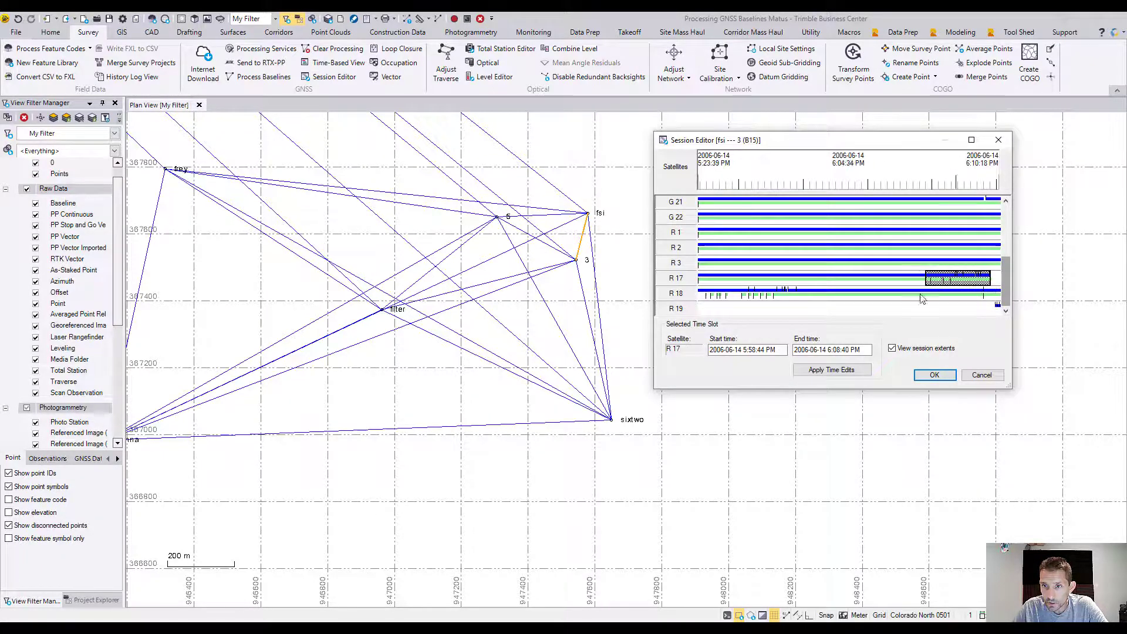
click(793, 304)
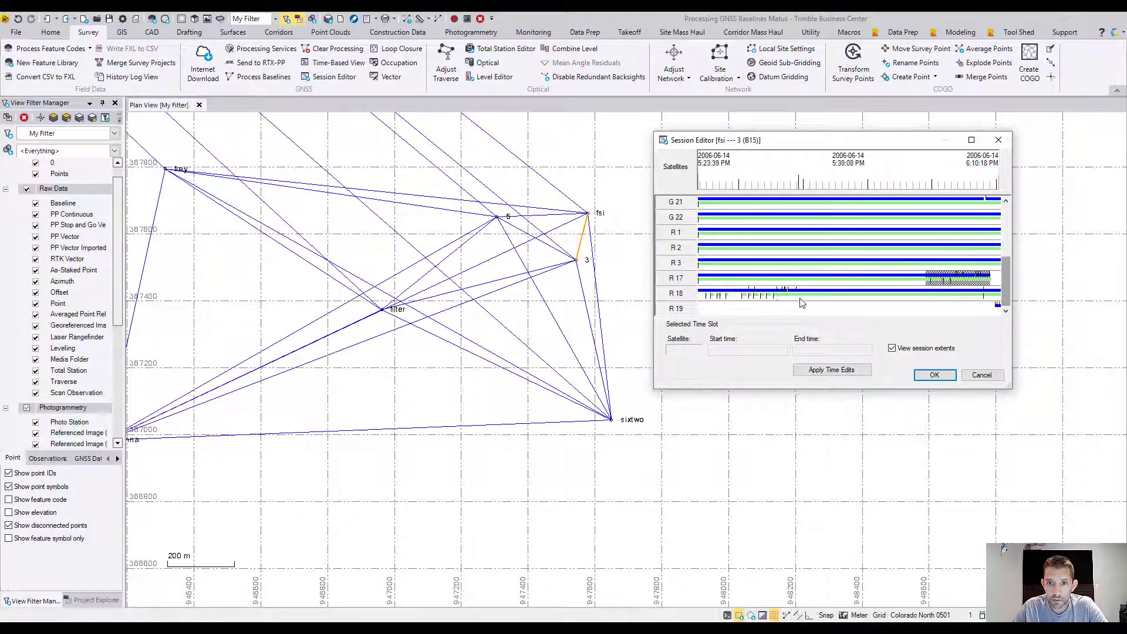
drag(801, 301, 691, 299)
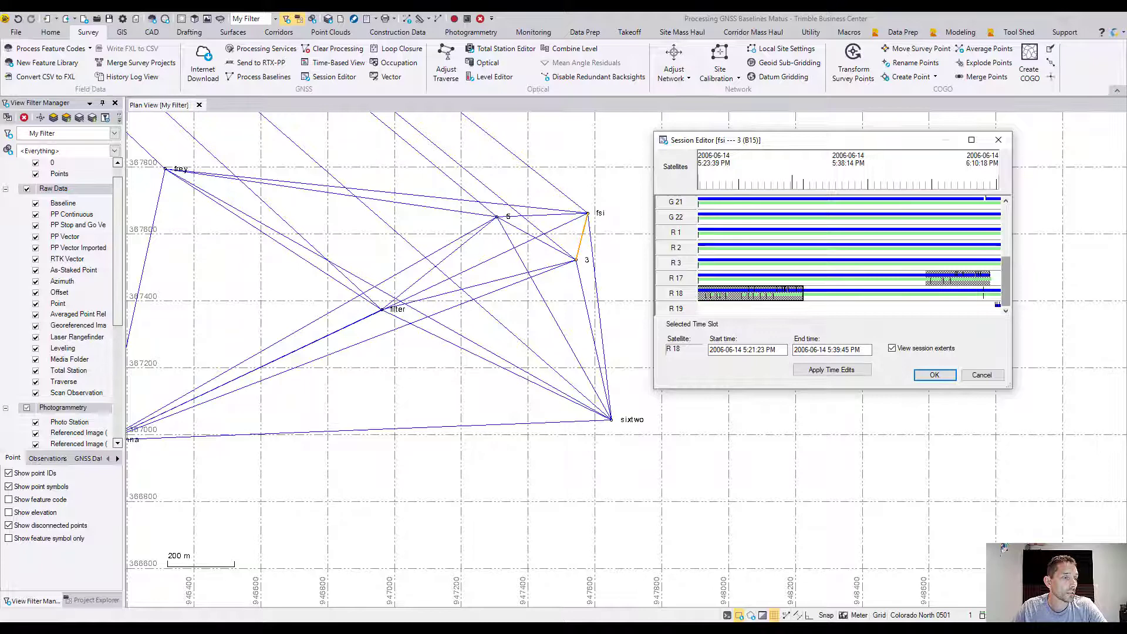
click(944, 377)
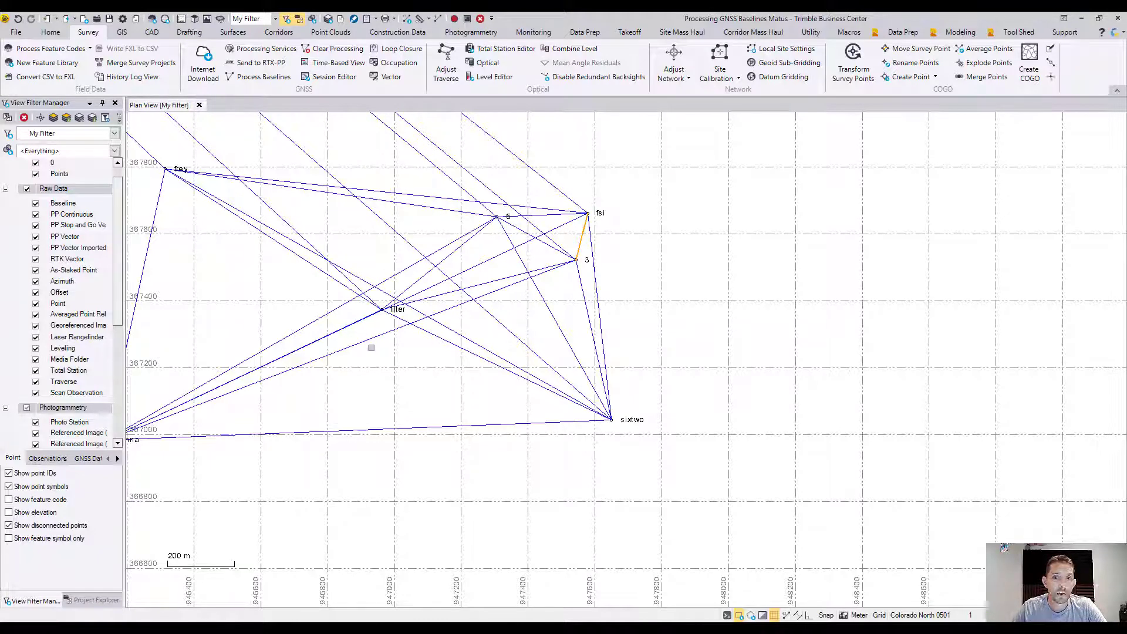
Reprocess the edited fsi --- 3 baseline and save its result.
right_click(600, 241)
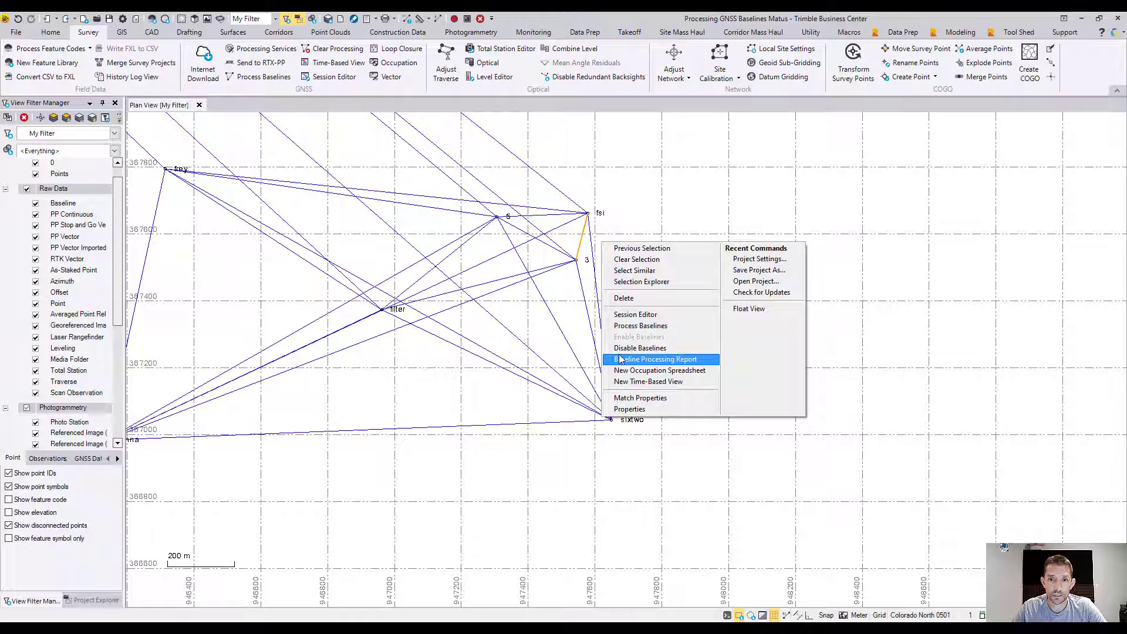
click(620, 332)
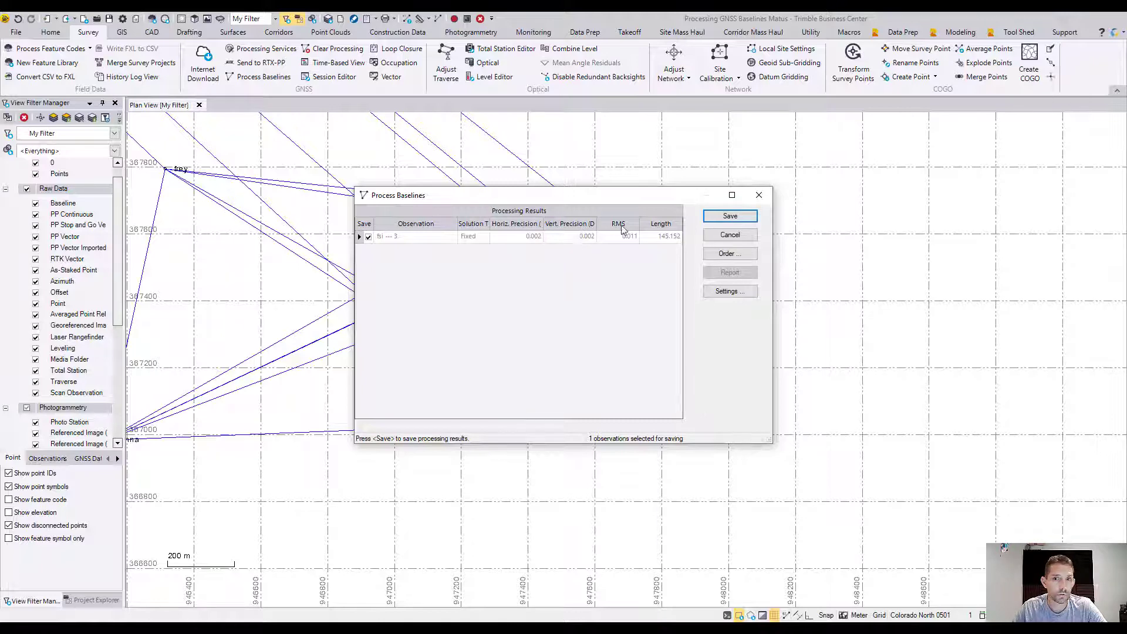
click(585, 238)
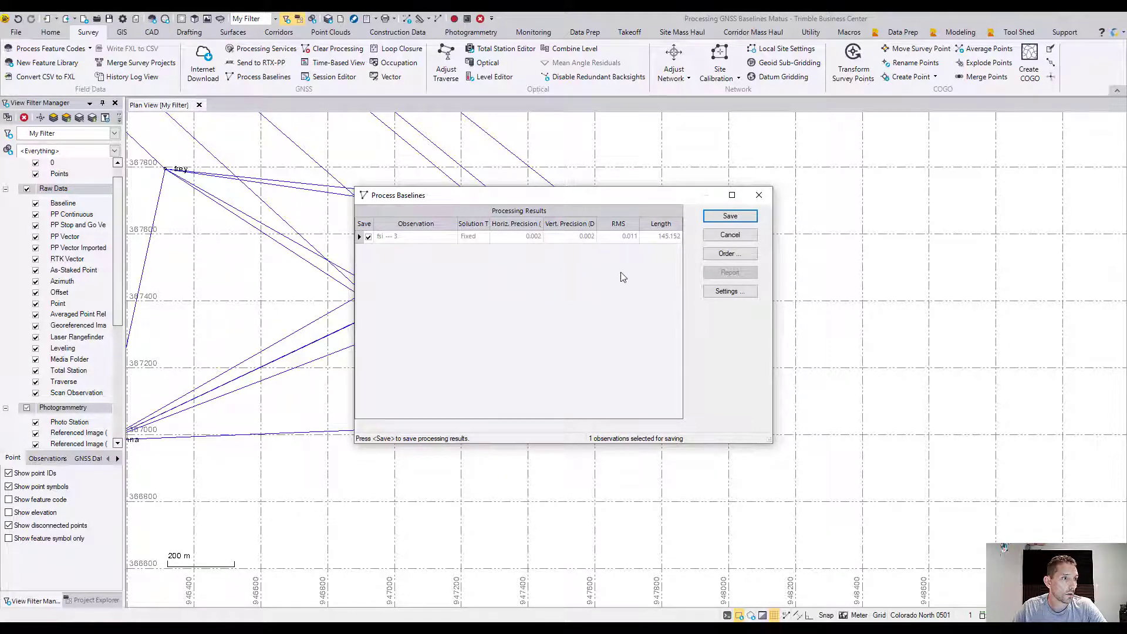
click(723, 220)
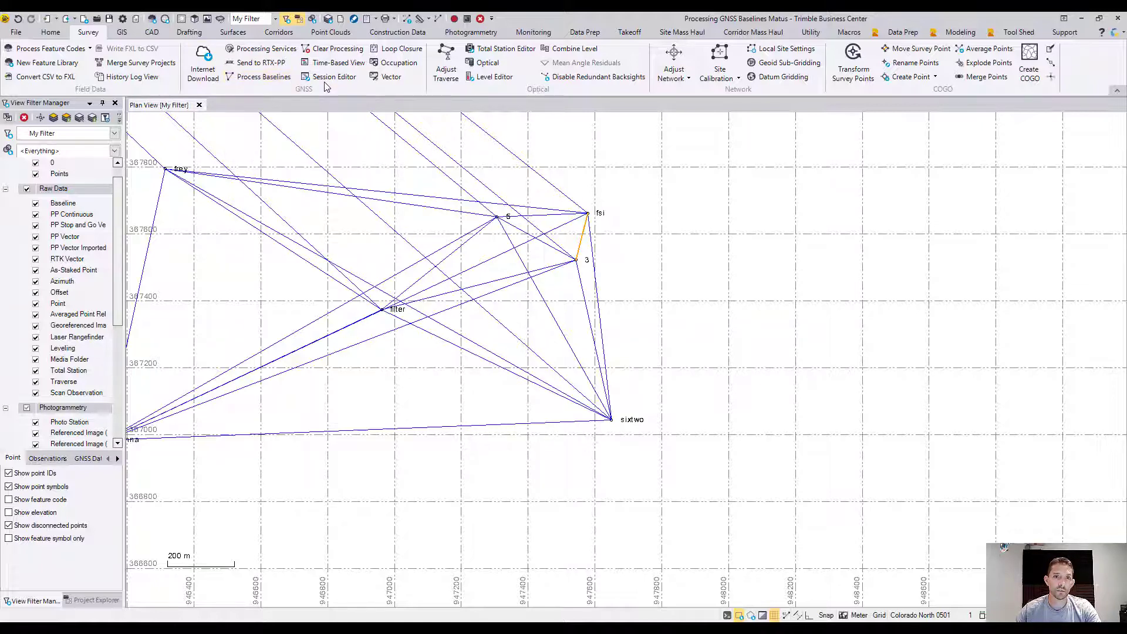
Switch to the Time-Based View and scroll through the 2006-06-14 session bars.
click(341, 63)
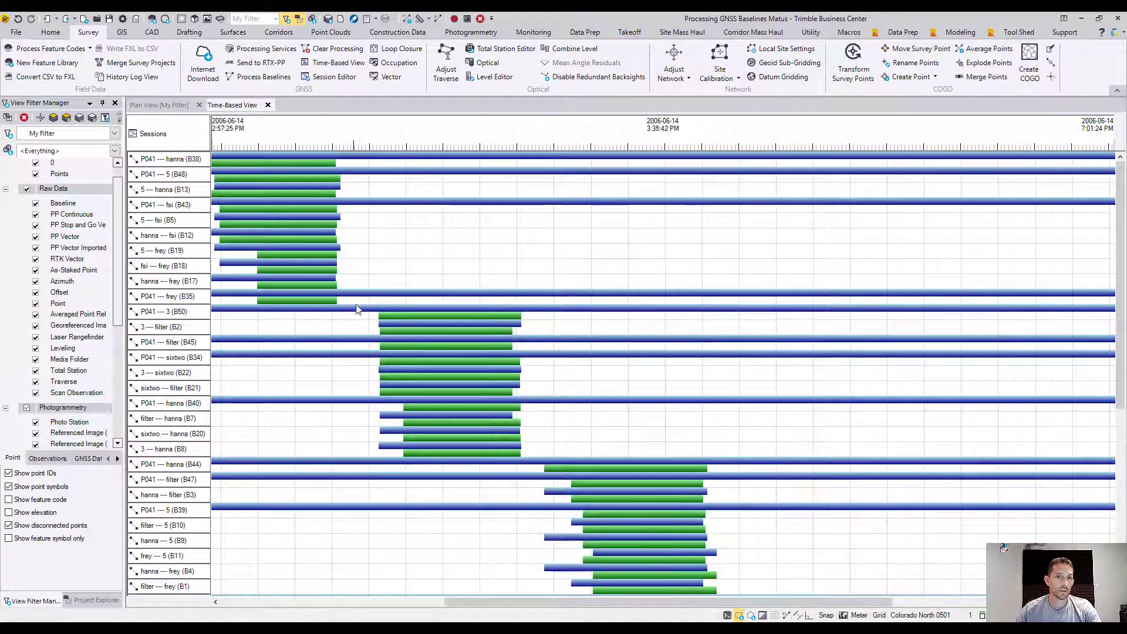
drag(551, 598, 422, 605)
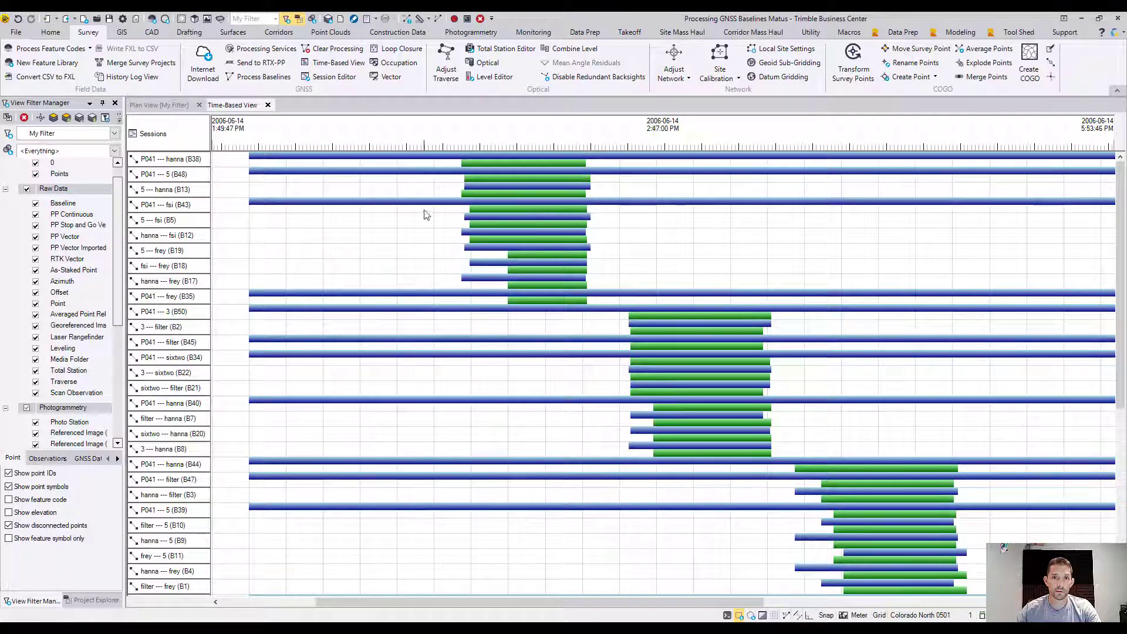
scroll(493, 209, down, 3)
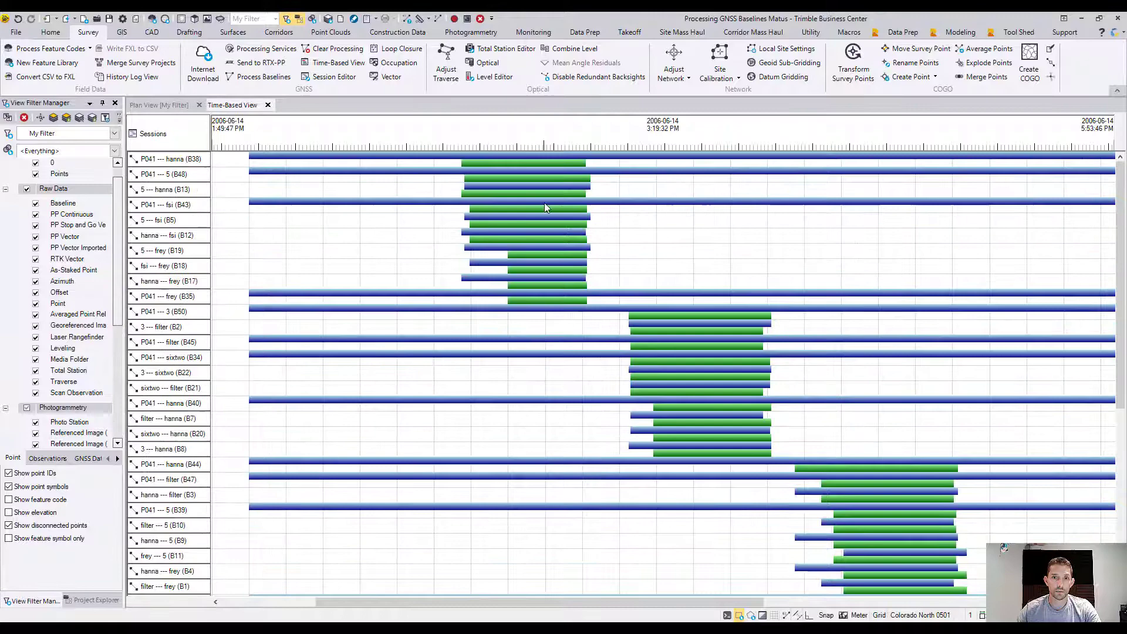
scroll(544, 203, down, 5)
scroll(544, 203, up, 7)
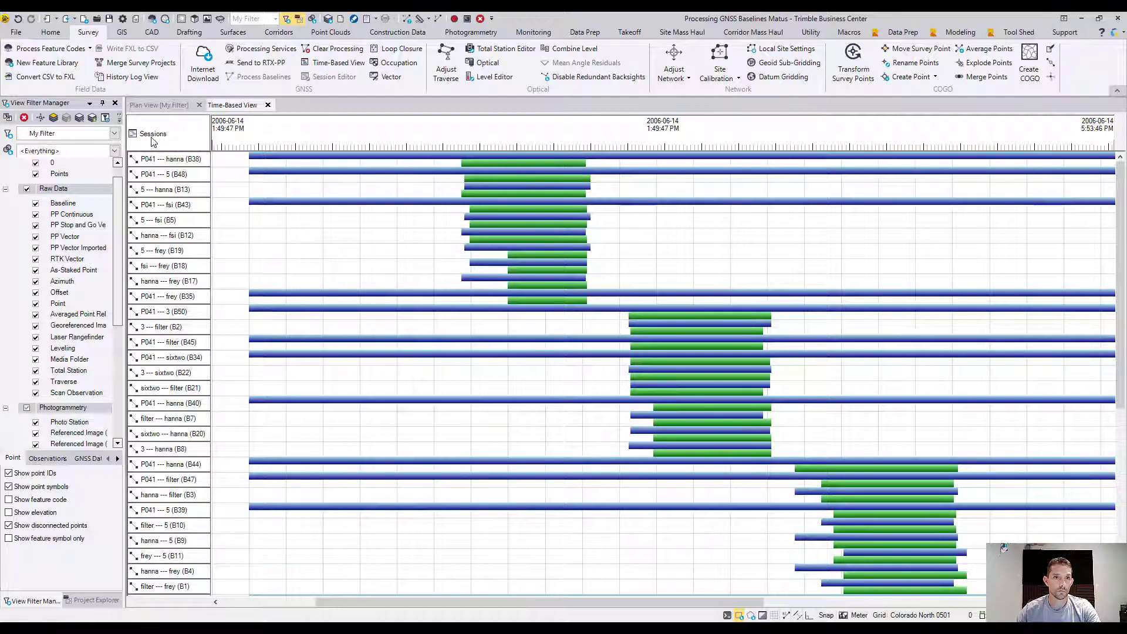
Select sessions from P041 --- hanna (B38) to P041 --- frey (B35), then deselect B38, B5 and B17.
right_click(159, 163)
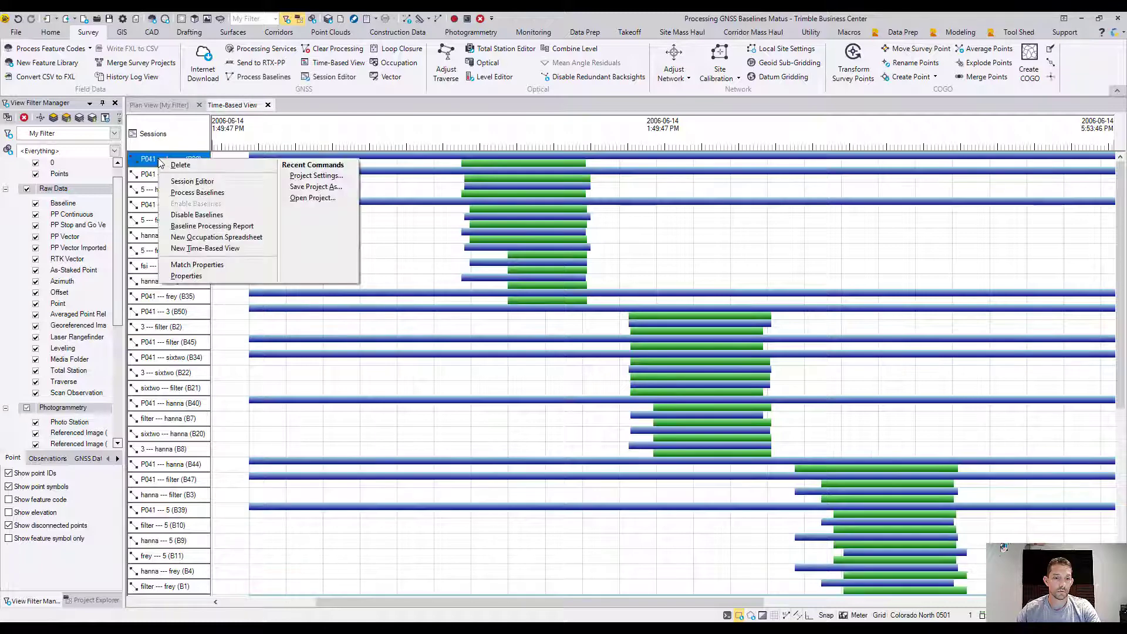
click(156, 162)
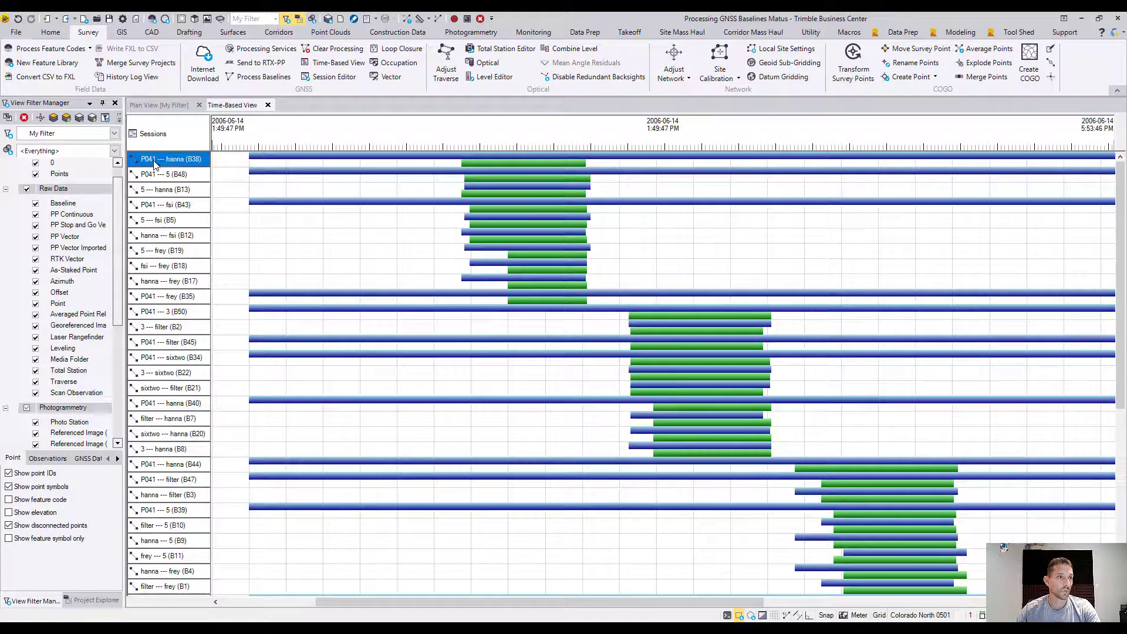
scroll(158, 468, down, 7)
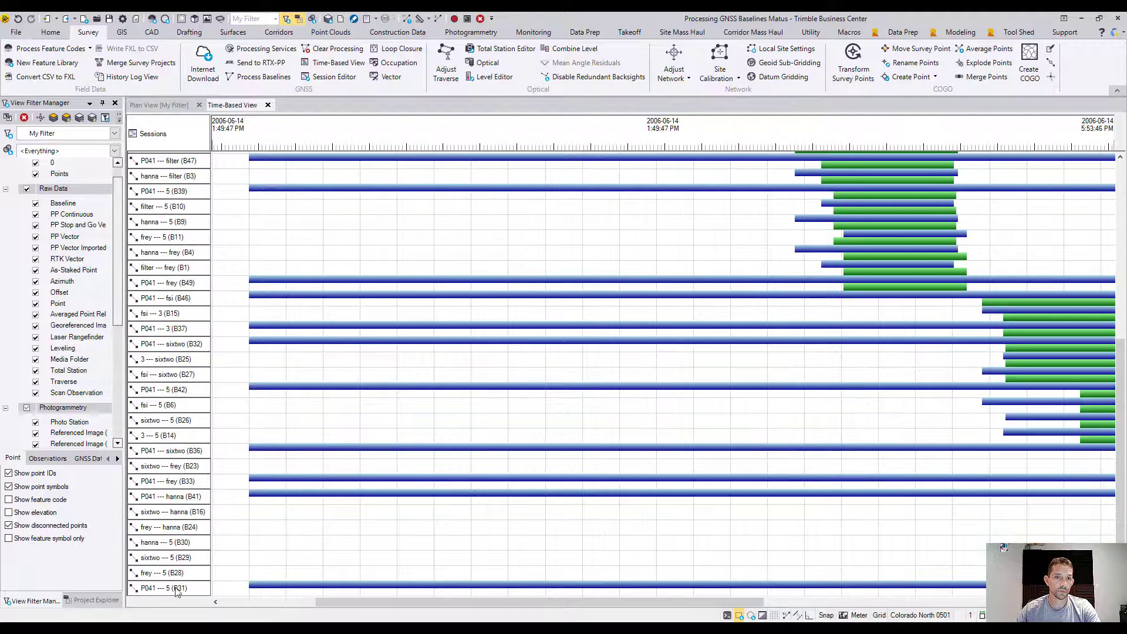
scroll(176, 437, up, 7)
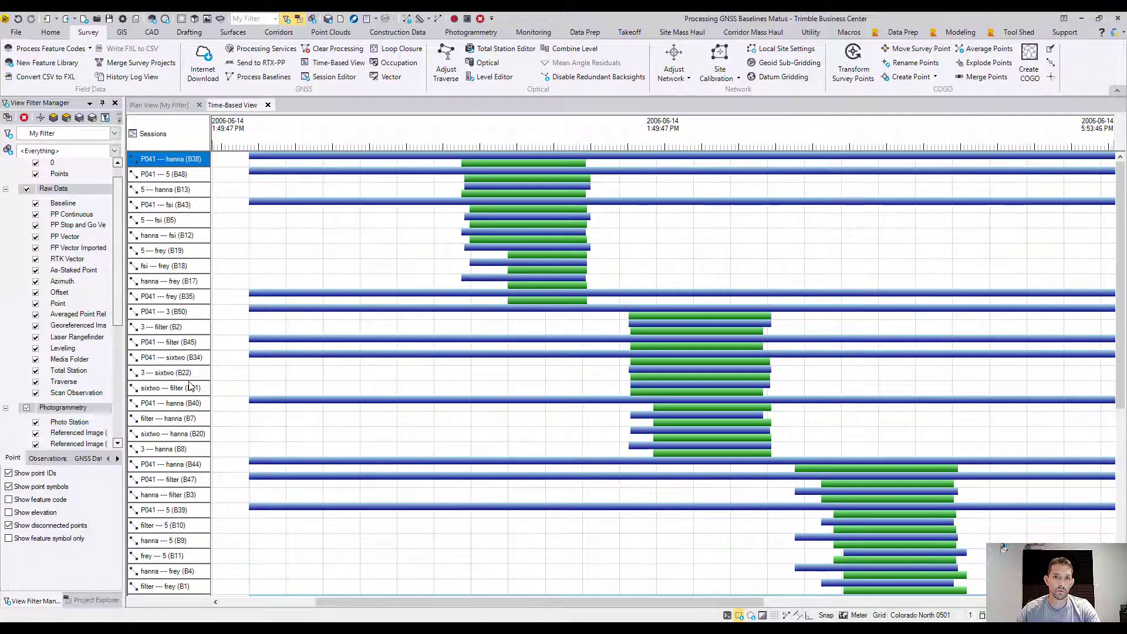
shift+click(160, 302)
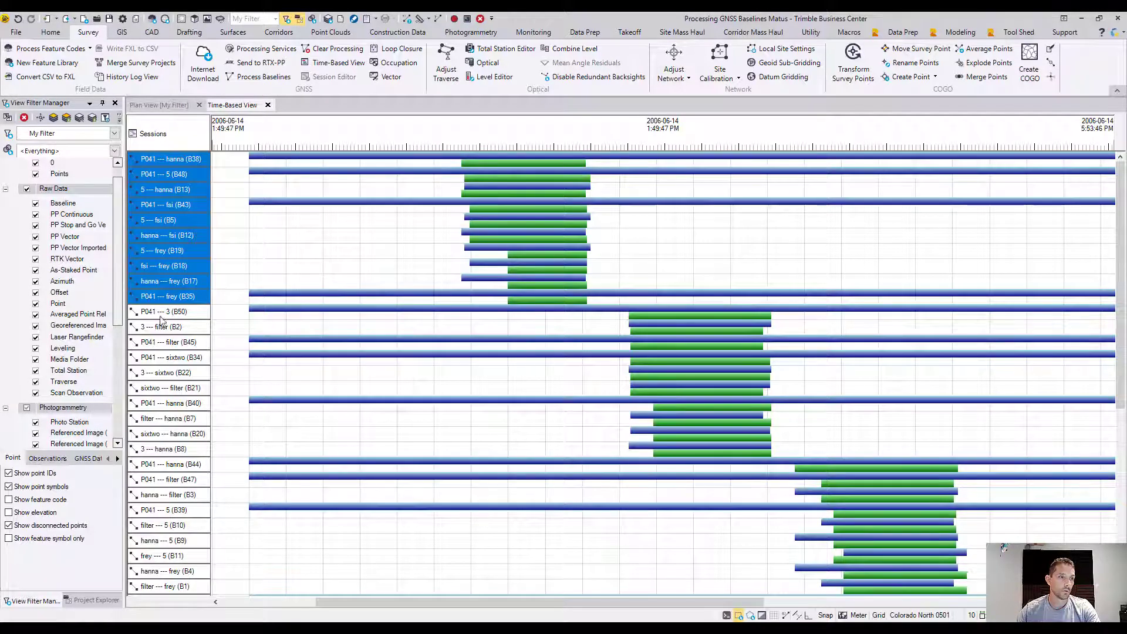
ctrl+click(162, 159)
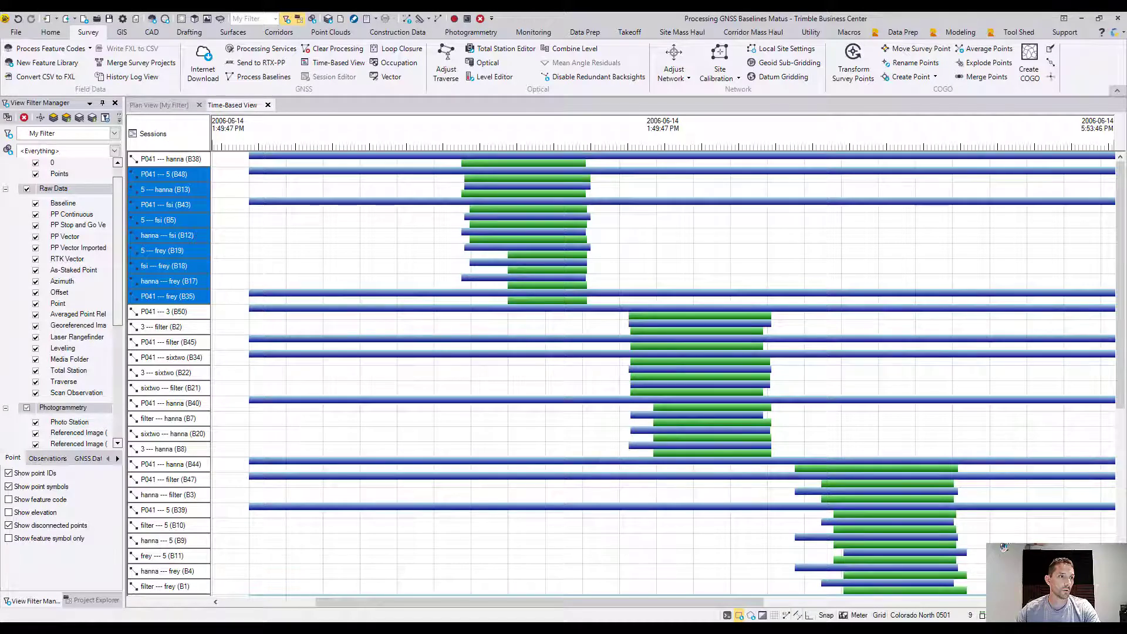
ctrl+click(170, 222)
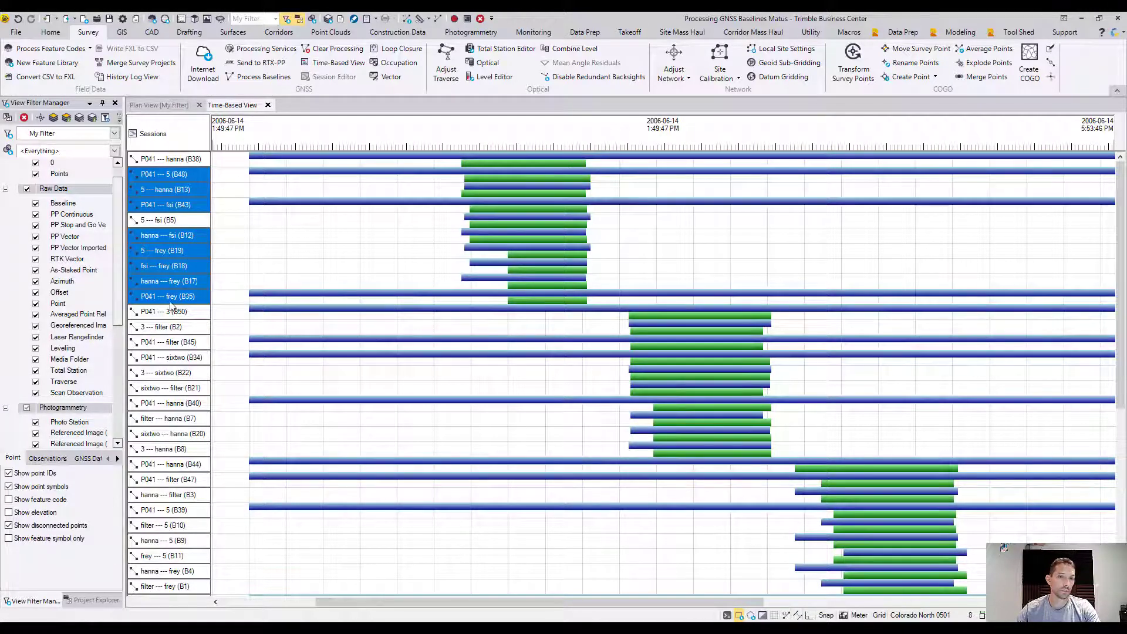
ctrl+click(168, 283)
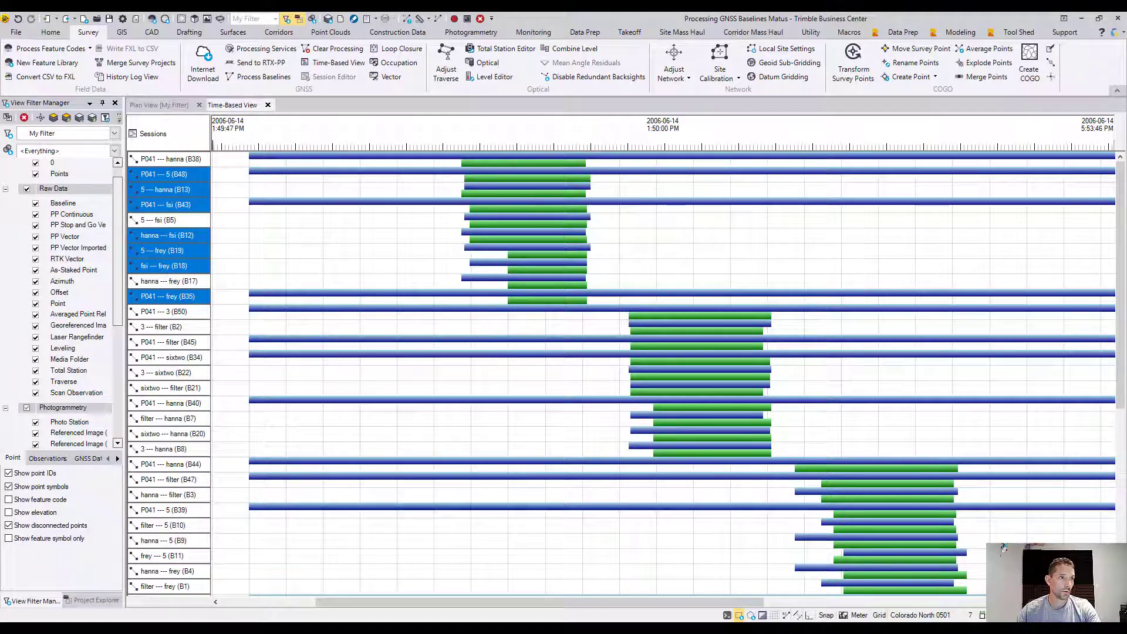
Add sessions B50, B45, B21, B7, B20, B8, B44 and B47 to the selection.
ctrl+click(166, 317)
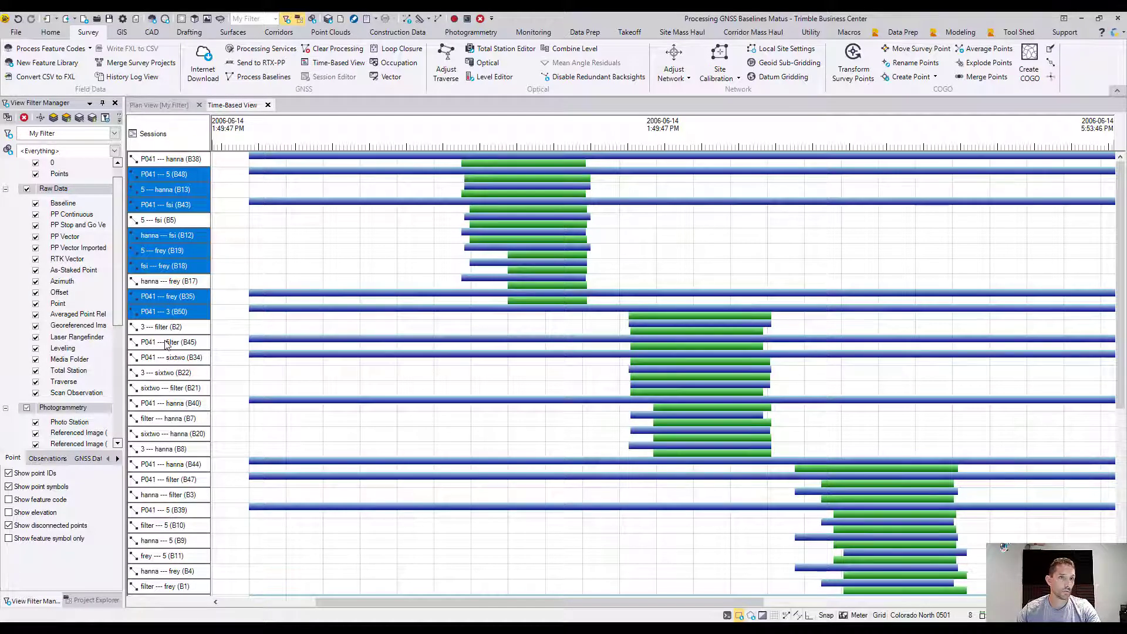
ctrl+click(165, 345)
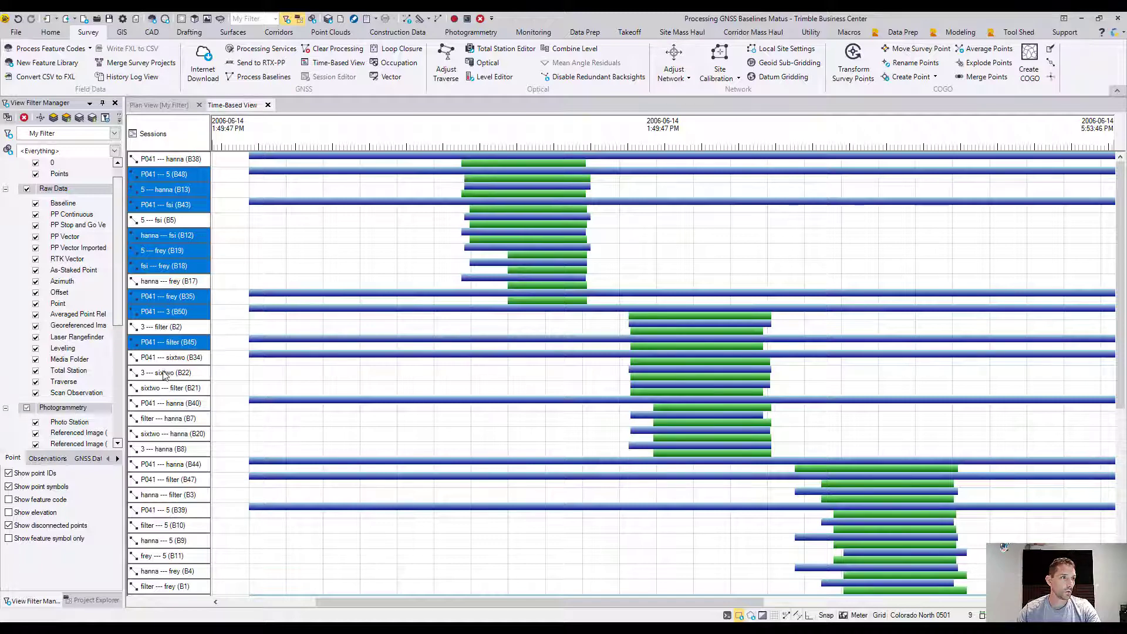
ctrl+click(164, 373)
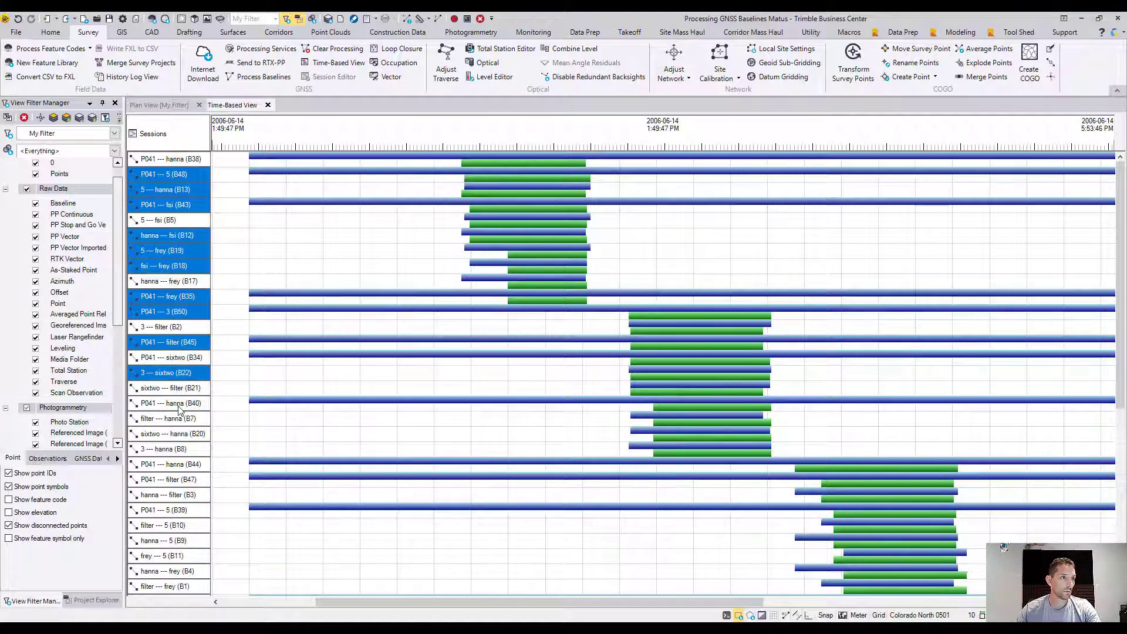
ctrl+click(163, 376)
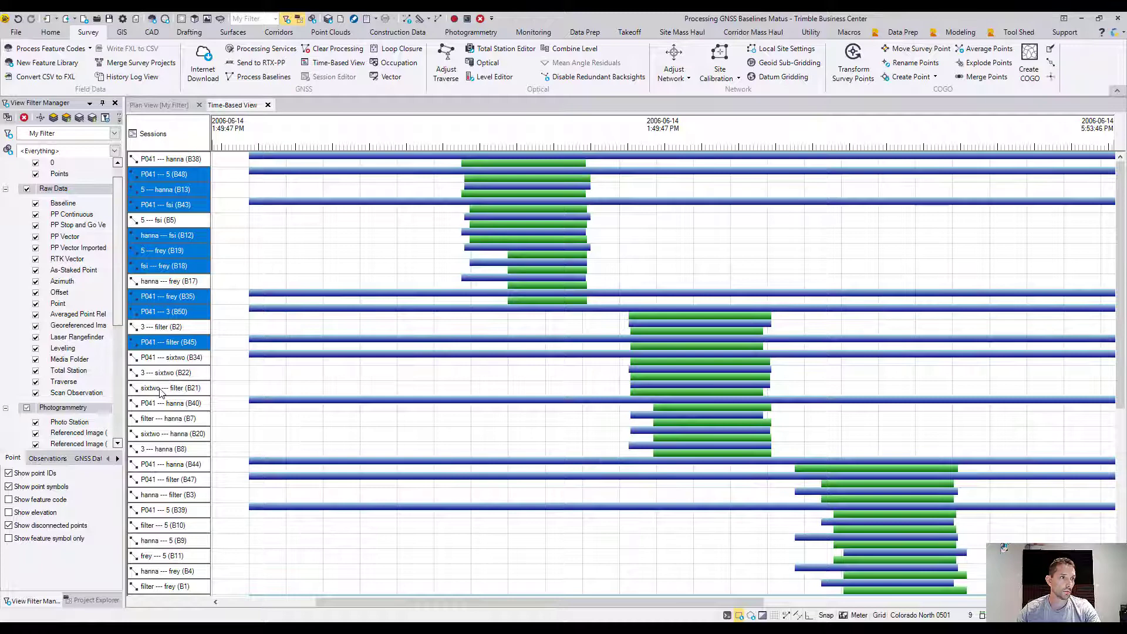
ctrl+click(165, 389)
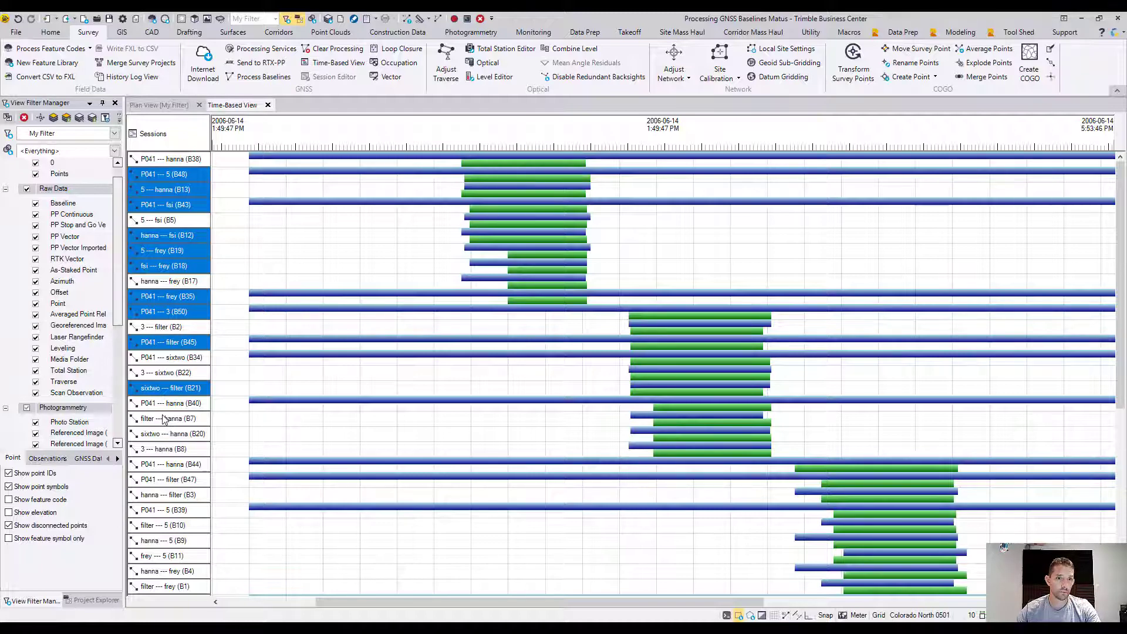
ctrl+click(165, 421)
ctrl+click(164, 435)
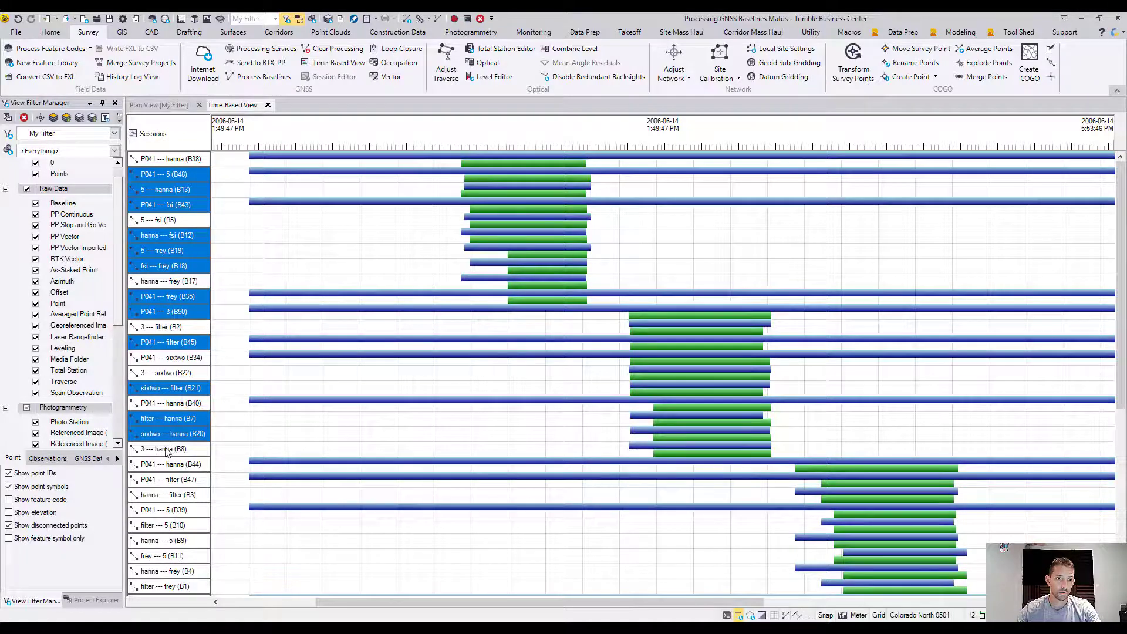
ctrl+click(171, 451)
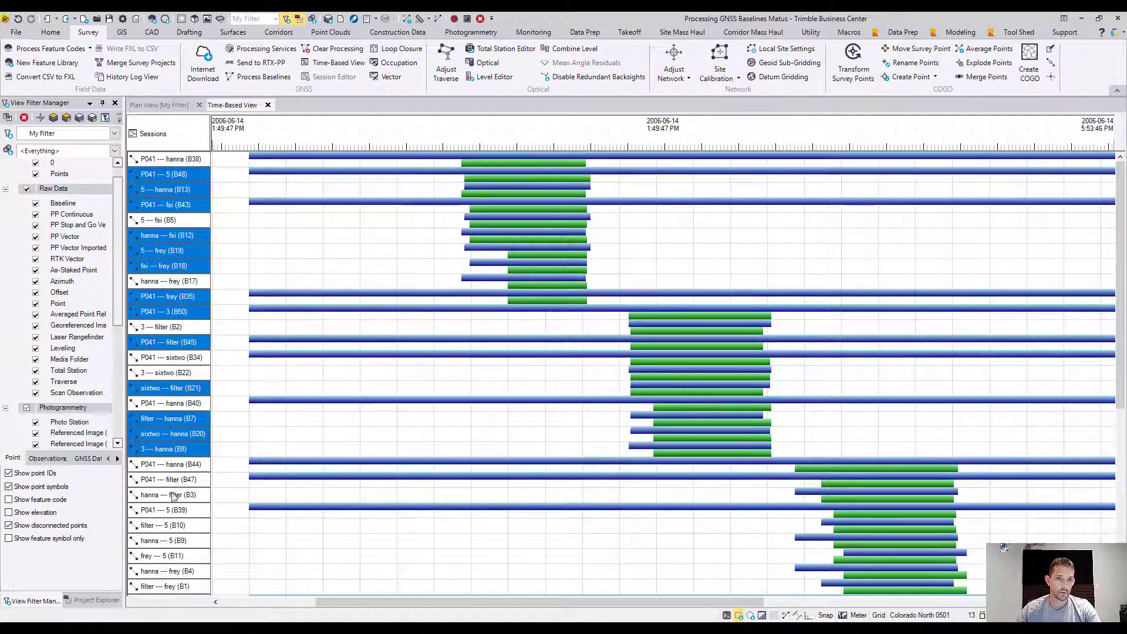
ctrl+click(166, 467)
ctrl+click(169, 482)
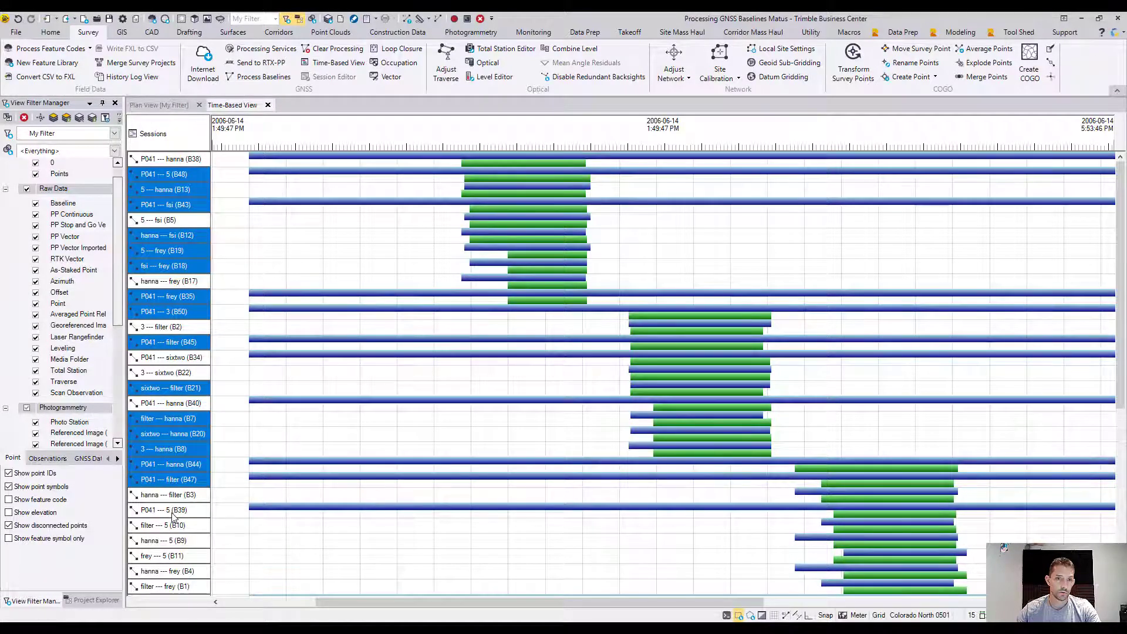
scroll(173, 516, down, 5)
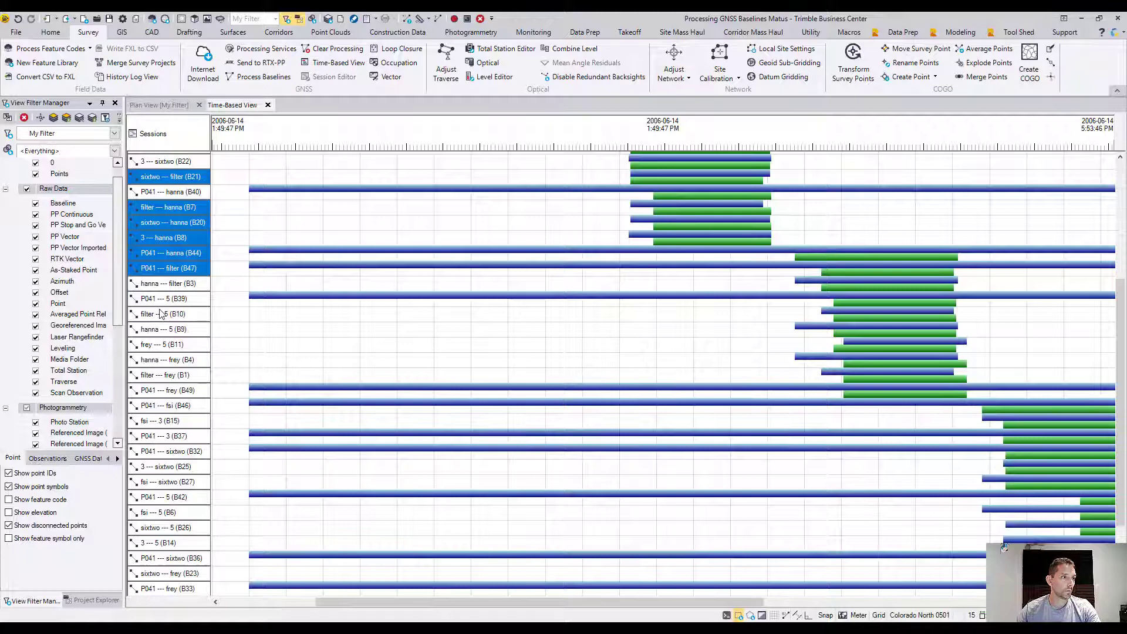
Add sessions P041 --- 5 (B39), hanna --- 5 (B9), frey --- 5 (B11) and hanna --- frey (B4).
ctrl+click(161, 302)
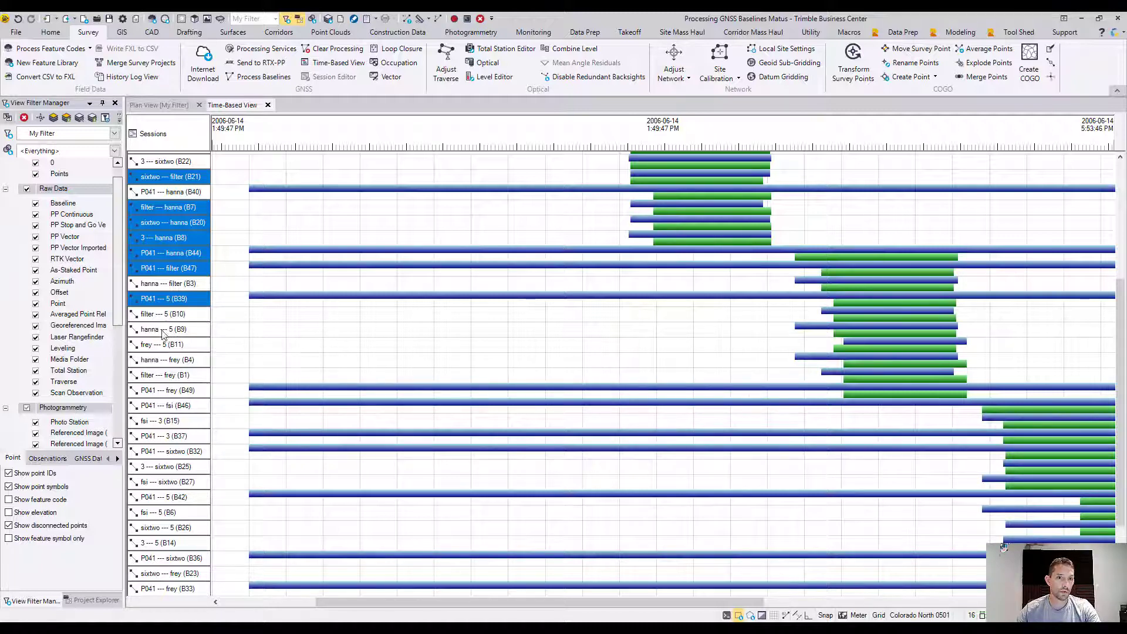
ctrl+click(163, 330)
ctrl+click(167, 345)
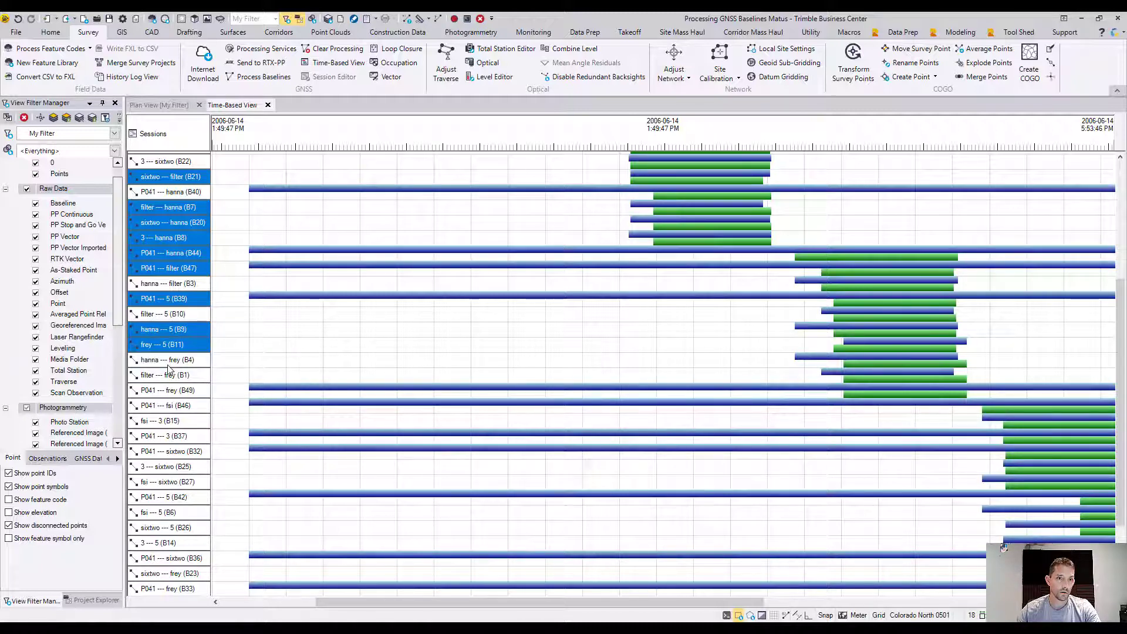
ctrl+click(164, 360)
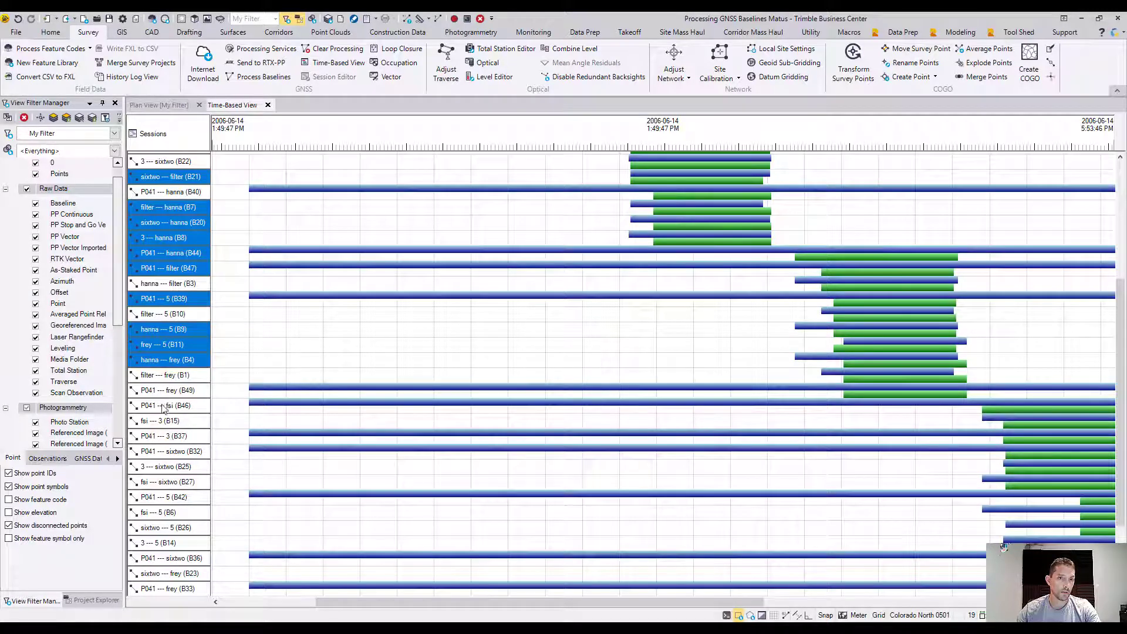
ctrl+click(164, 405)
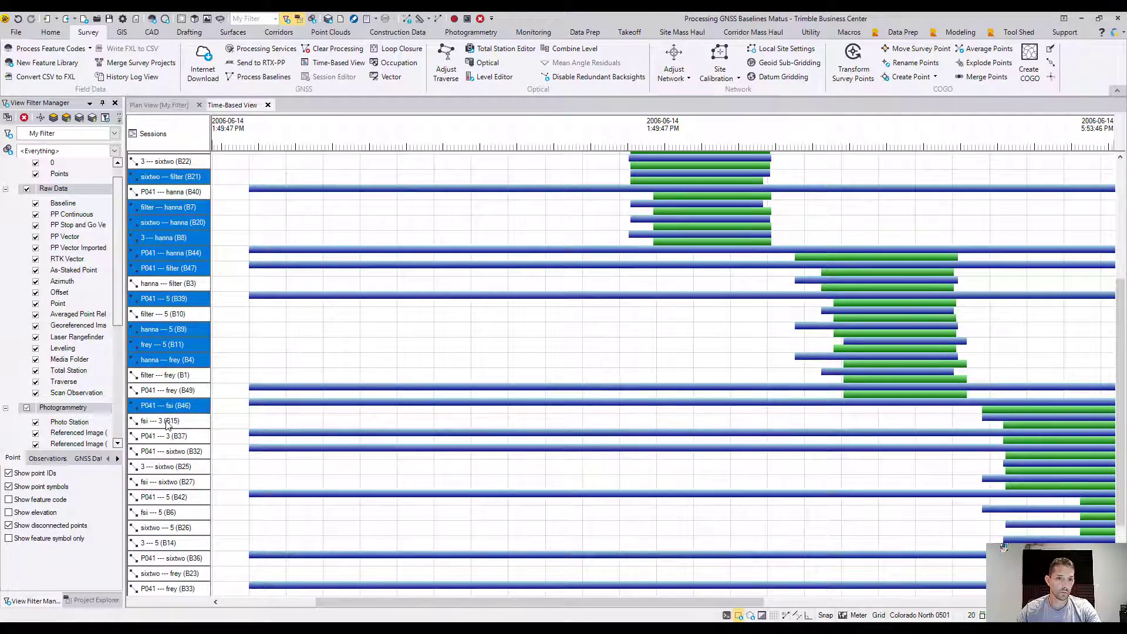
ctrl+click(165, 410)
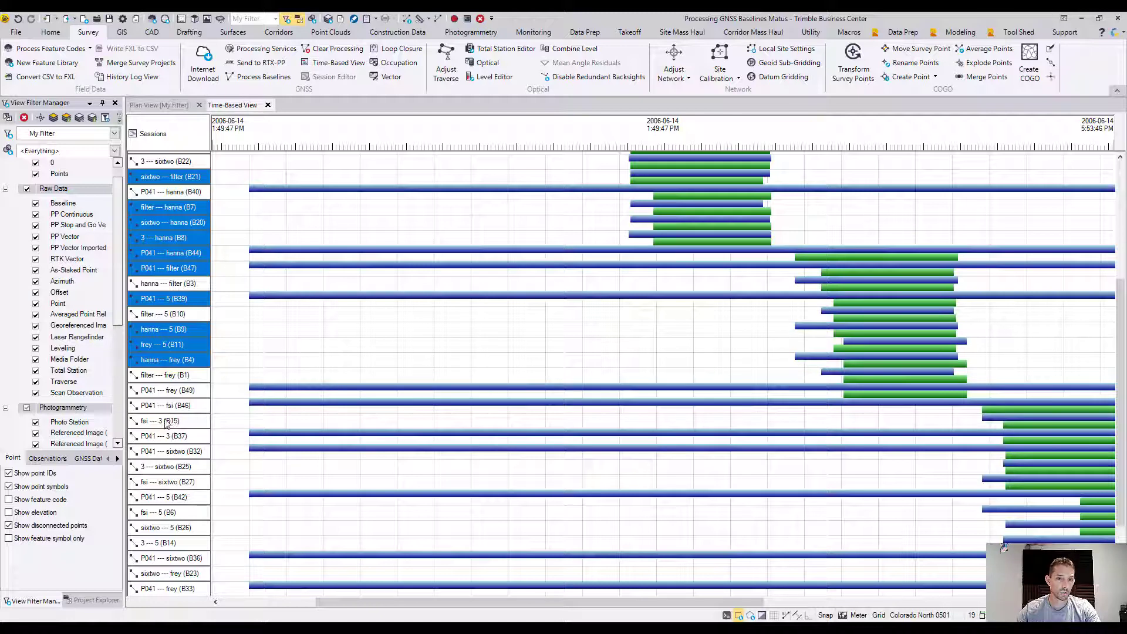
Add the P041 --- 3, P041 --- sixtwo, fsi --- sixtwo (B27), B42, B6 and B26 sessions.
ctrl+click(169, 436)
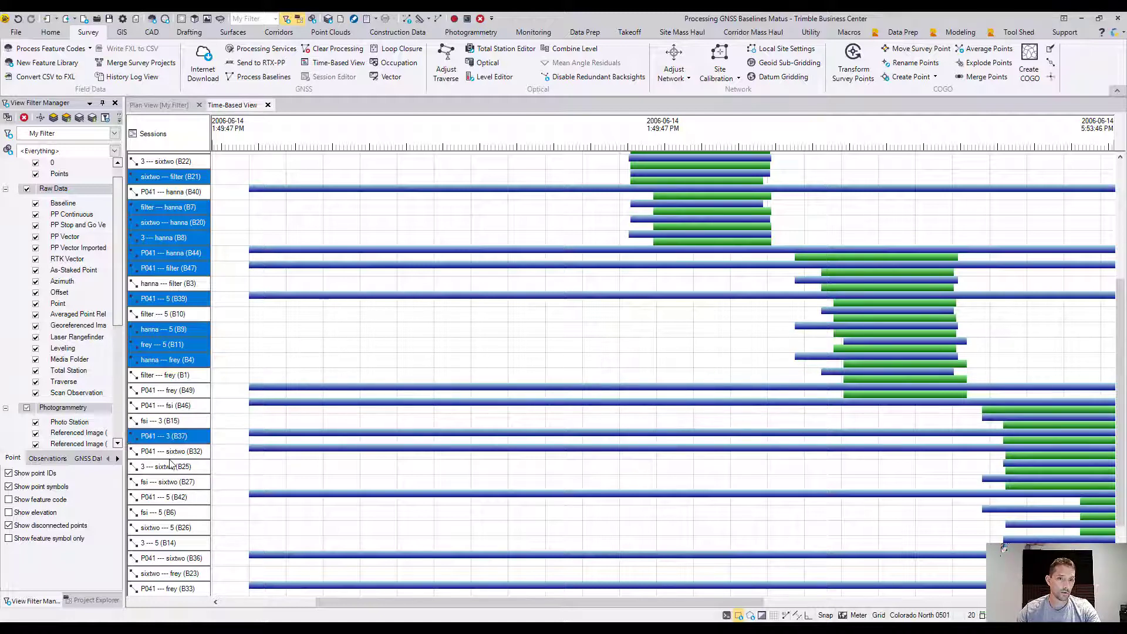
ctrl+click(171, 452)
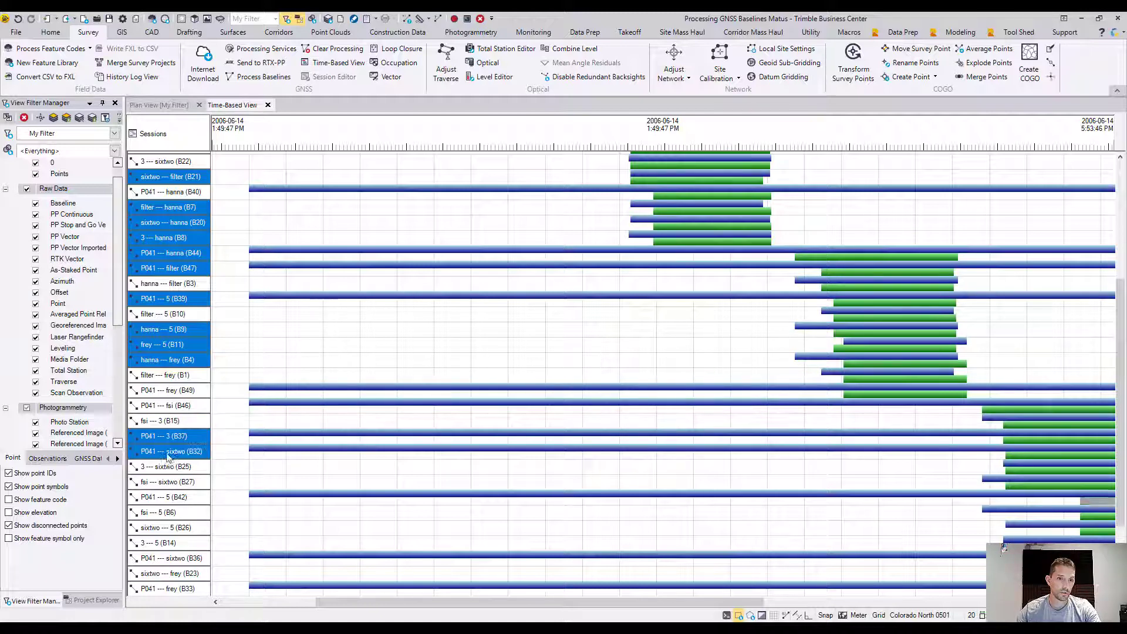
ctrl+click(176, 486)
ctrl+click(179, 499)
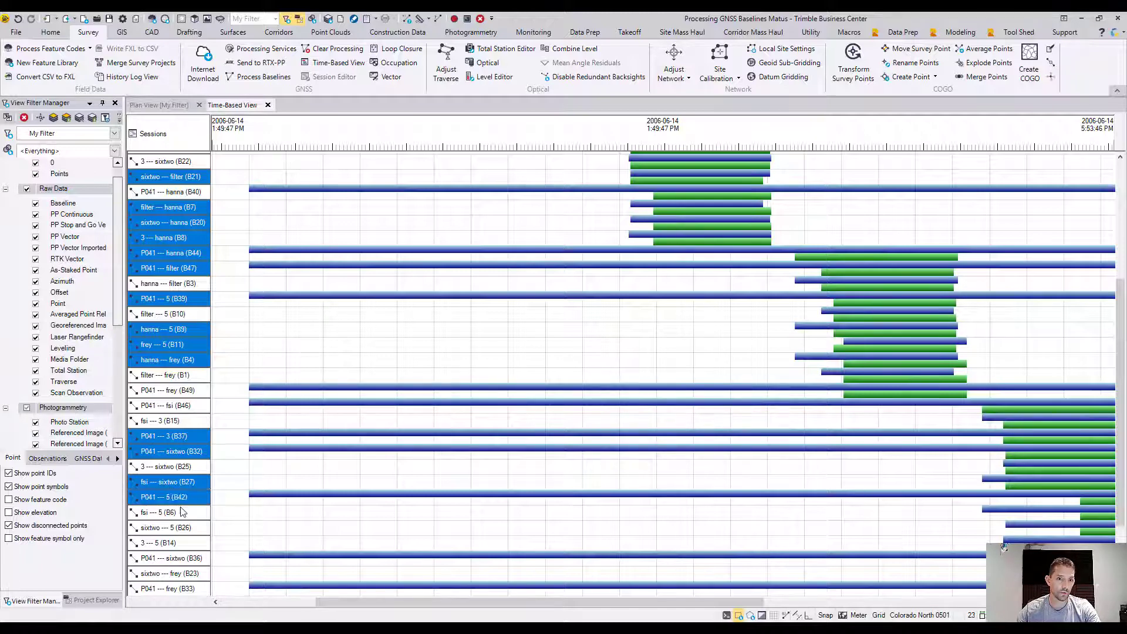
ctrl+click(177, 514)
ctrl+click(173, 526)
scroll(171, 522, down, 2)
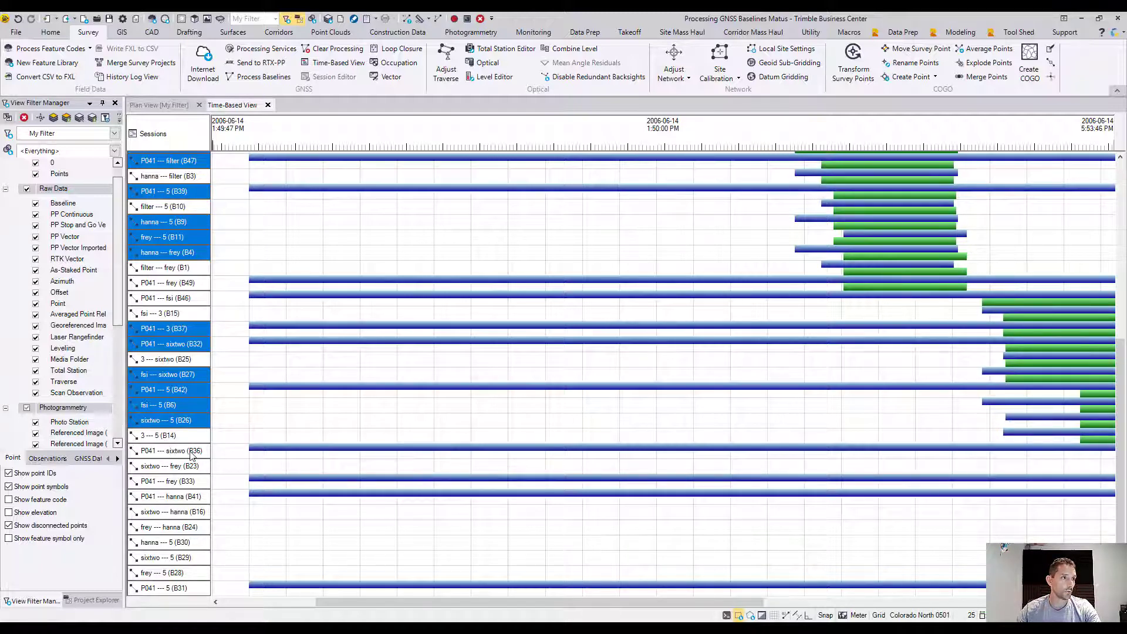
Add sessions B33, B41, B30, B29 and B31 to the selection.
ctrl+click(173, 482)
ctrl+click(174, 496)
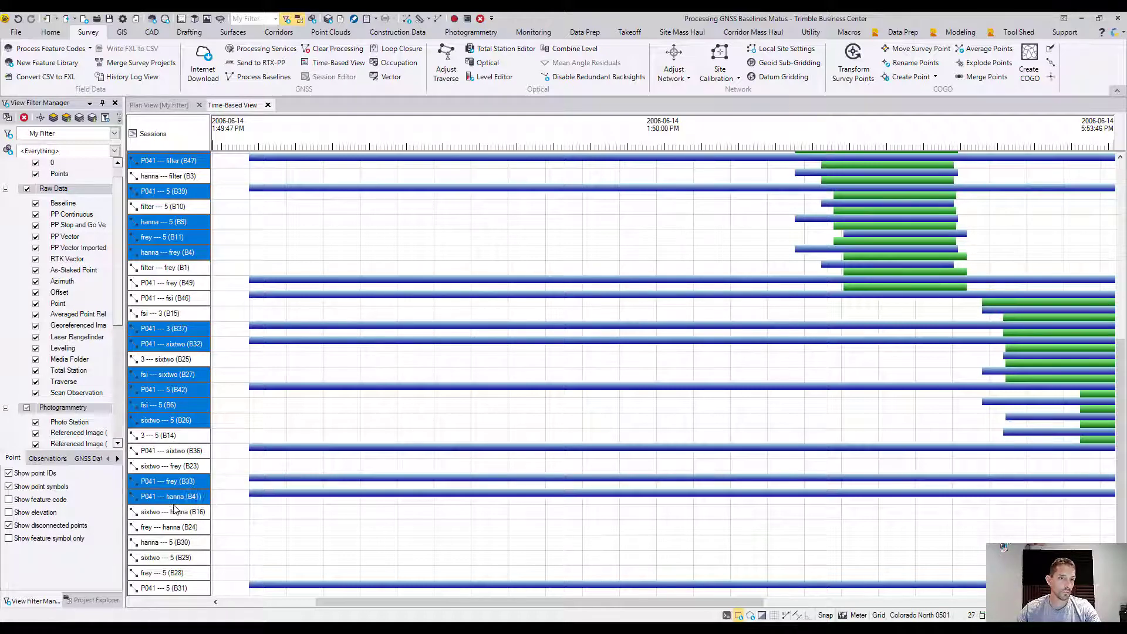
ctrl+click(172, 545)
ctrl+click(170, 558)
ctrl+click(170, 589)
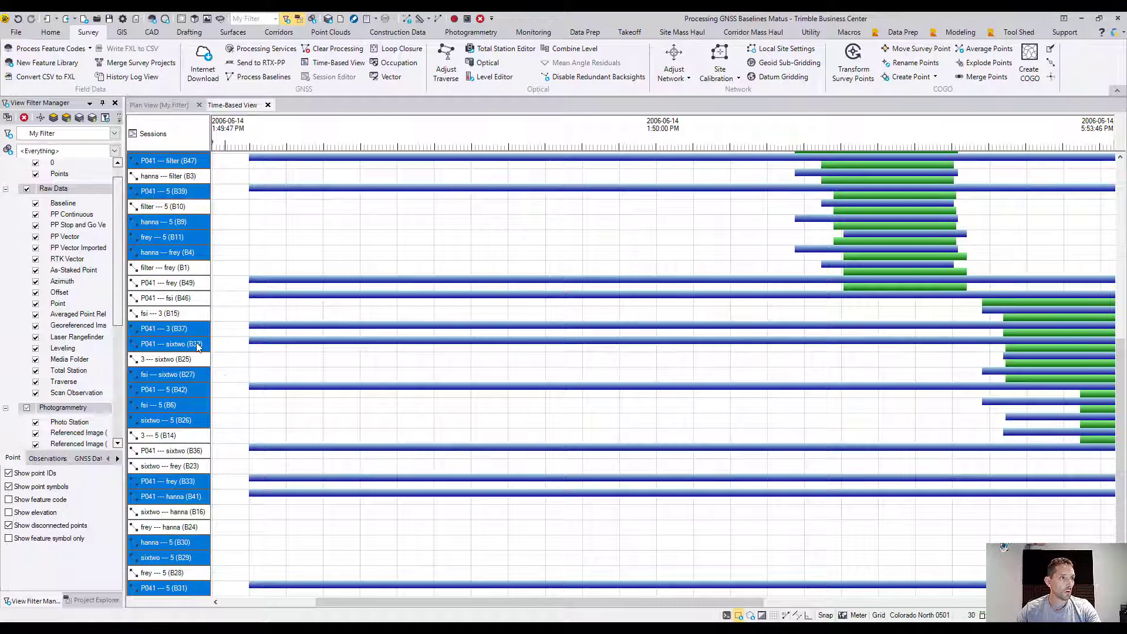
Show the plan view with nothing selected and zoom around the hanna, frey, filter, fsi and sixtwo network.
click(165, 105)
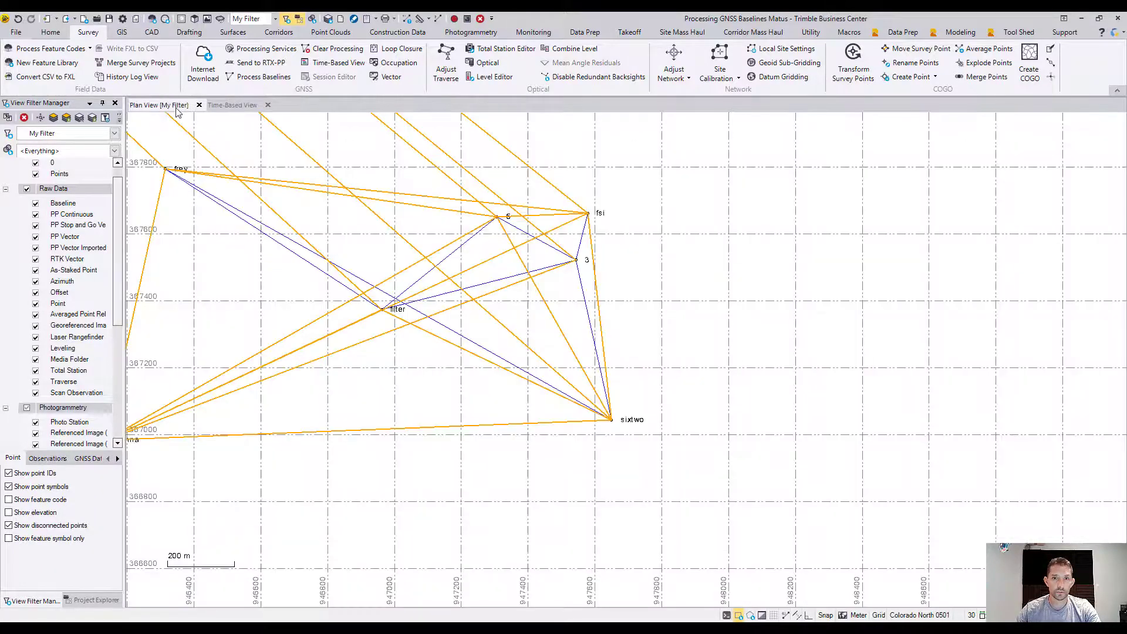
click(753, 247)
scroll(811, 246, down, 5)
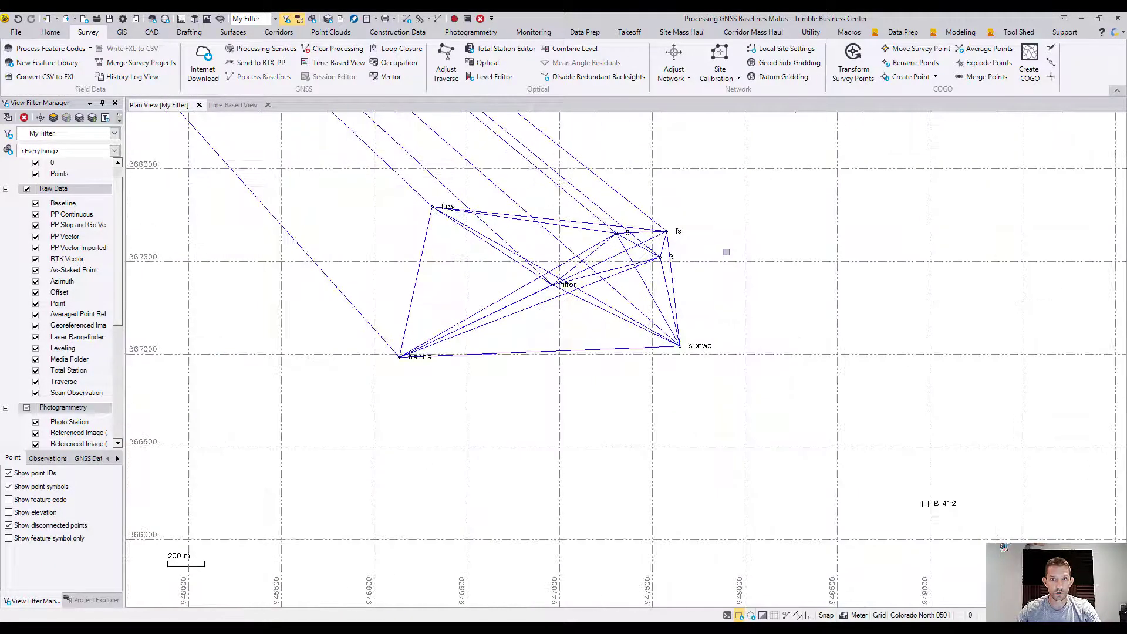
scroll(587, 405, up, 5)
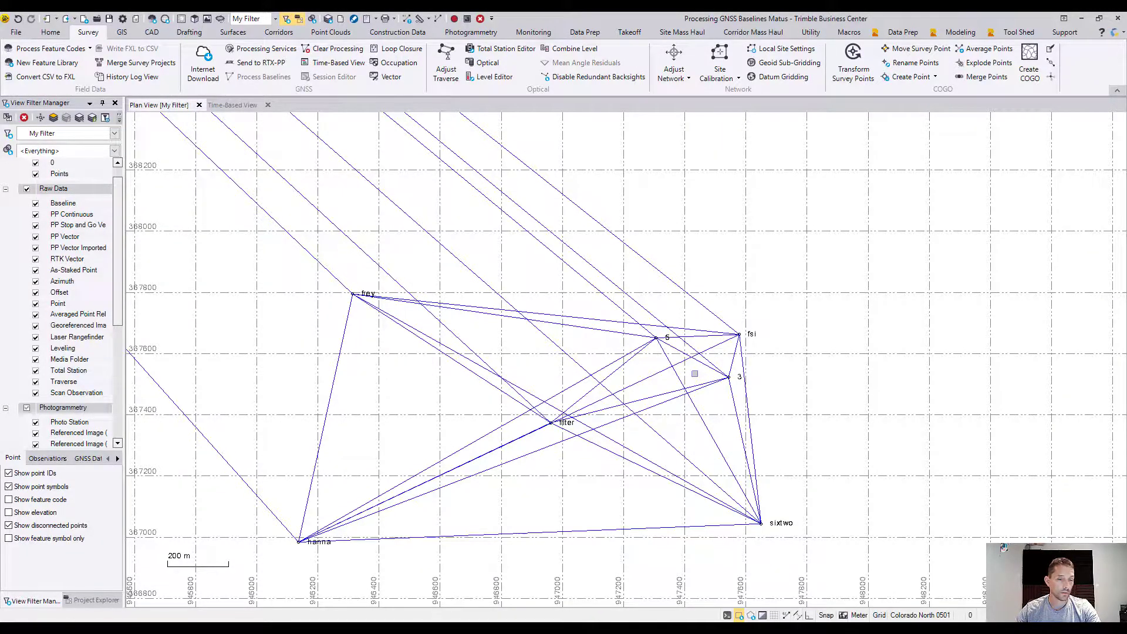
scroll(695, 374, down, 3)
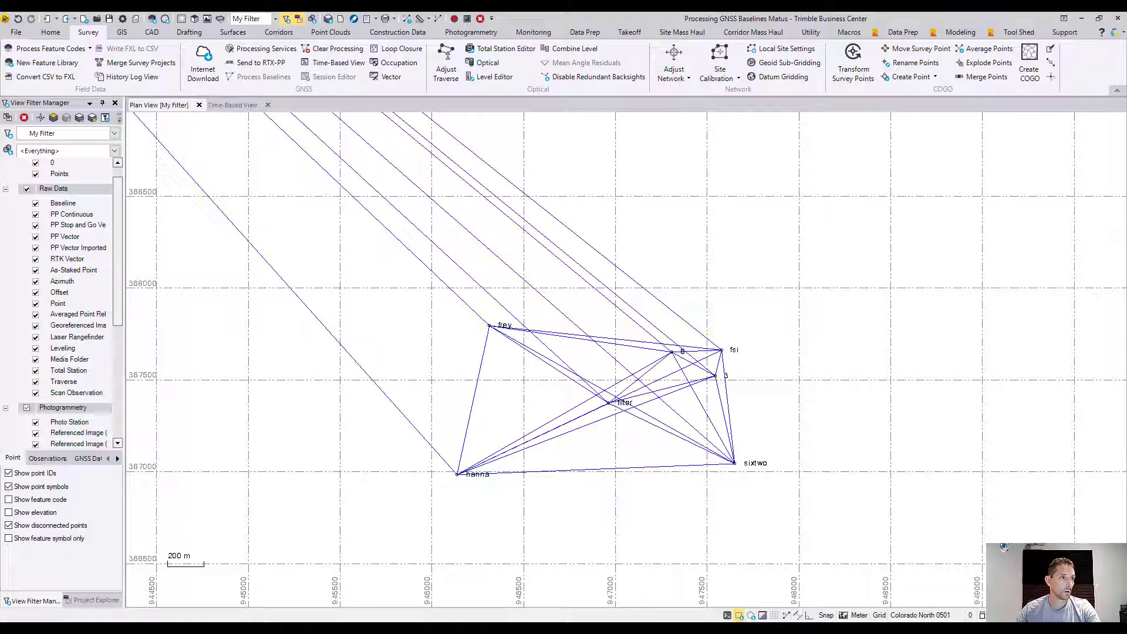
Disable the P041 --- filter baseline from the Time-Based View.
click(239, 106)
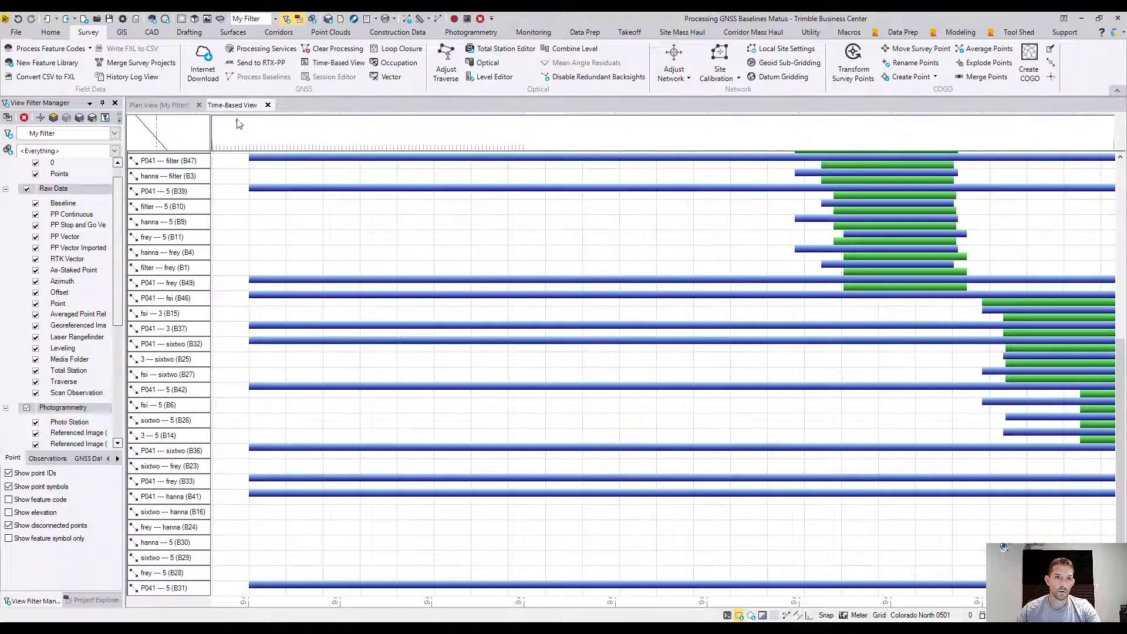
right_click(179, 164)
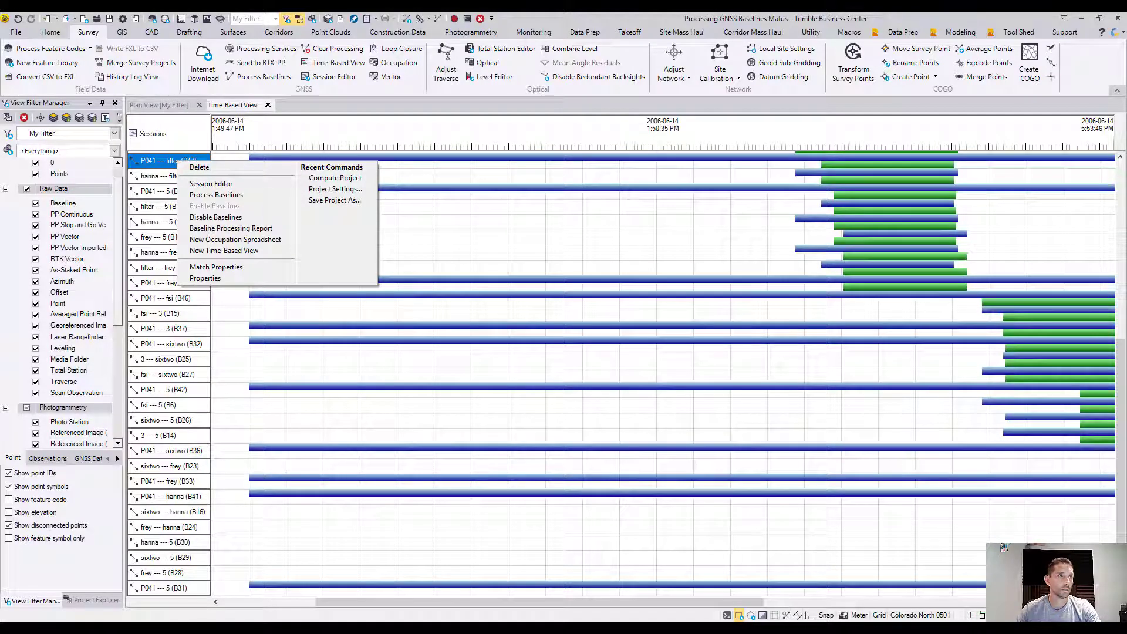
click(209, 221)
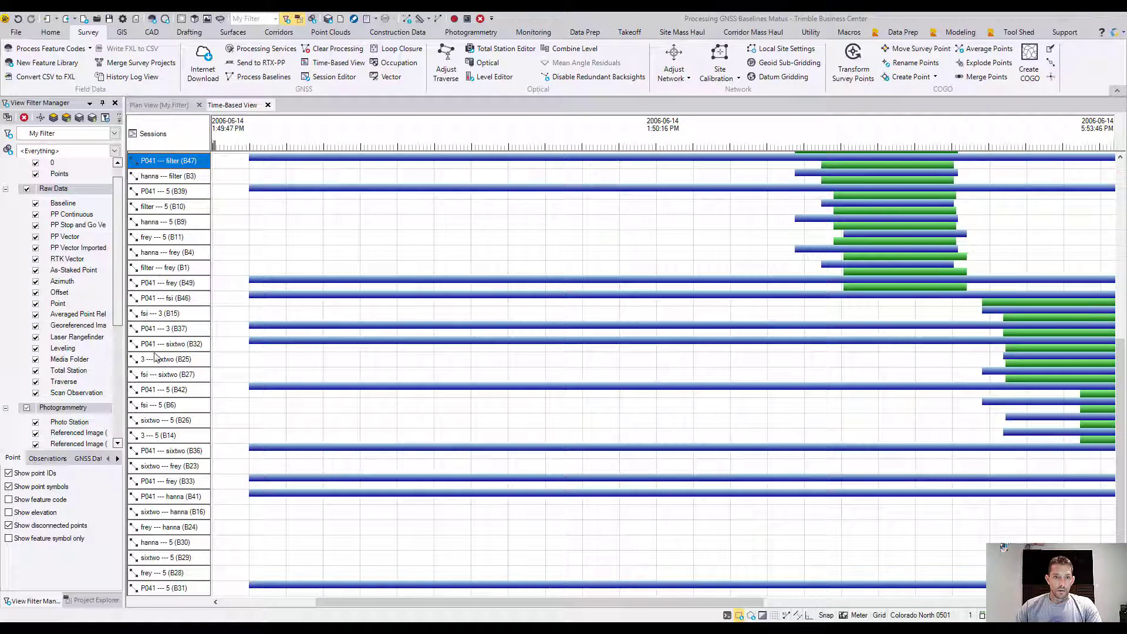
Select every session in the Time-Based View list.
scroll(274, 218, up, 7)
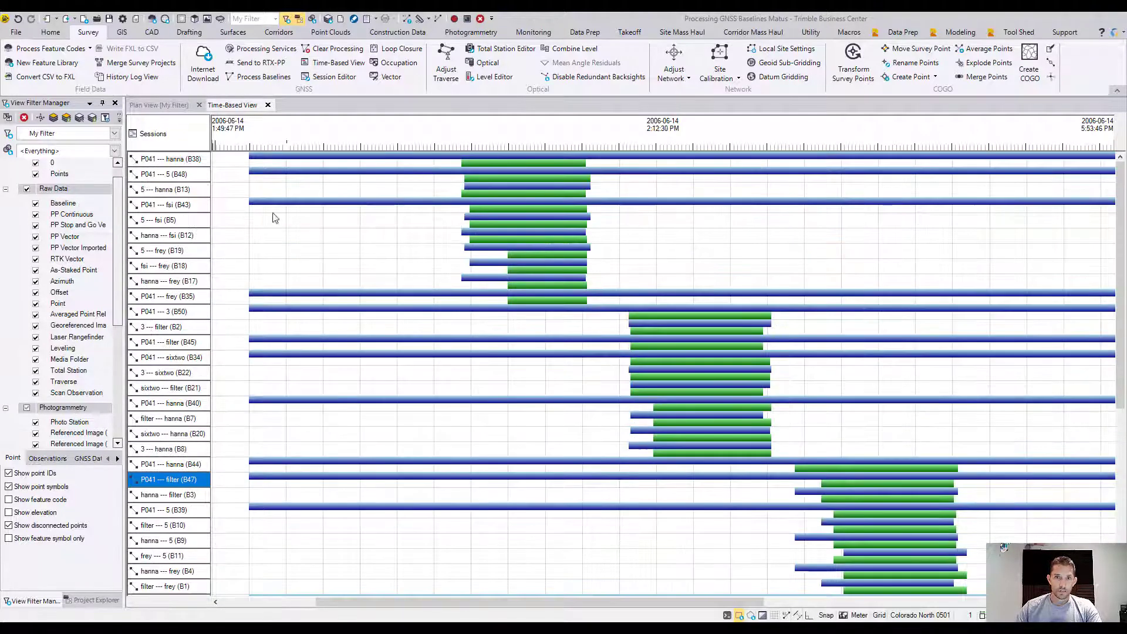
click(192, 165)
scroll(192, 165, down, 7)
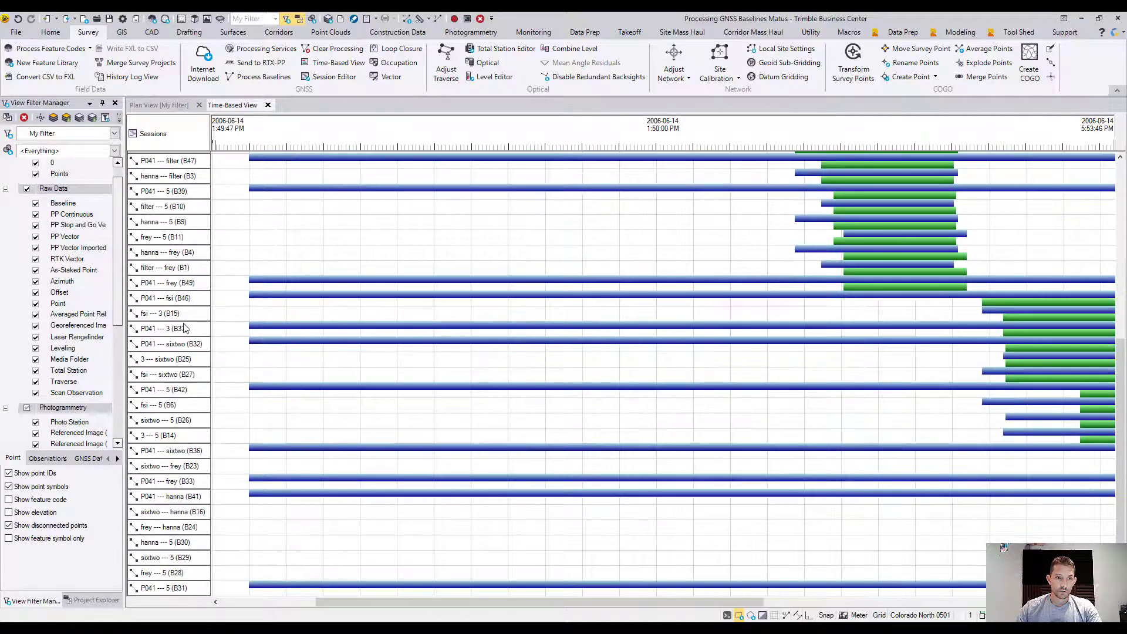
shift+click(176, 587)
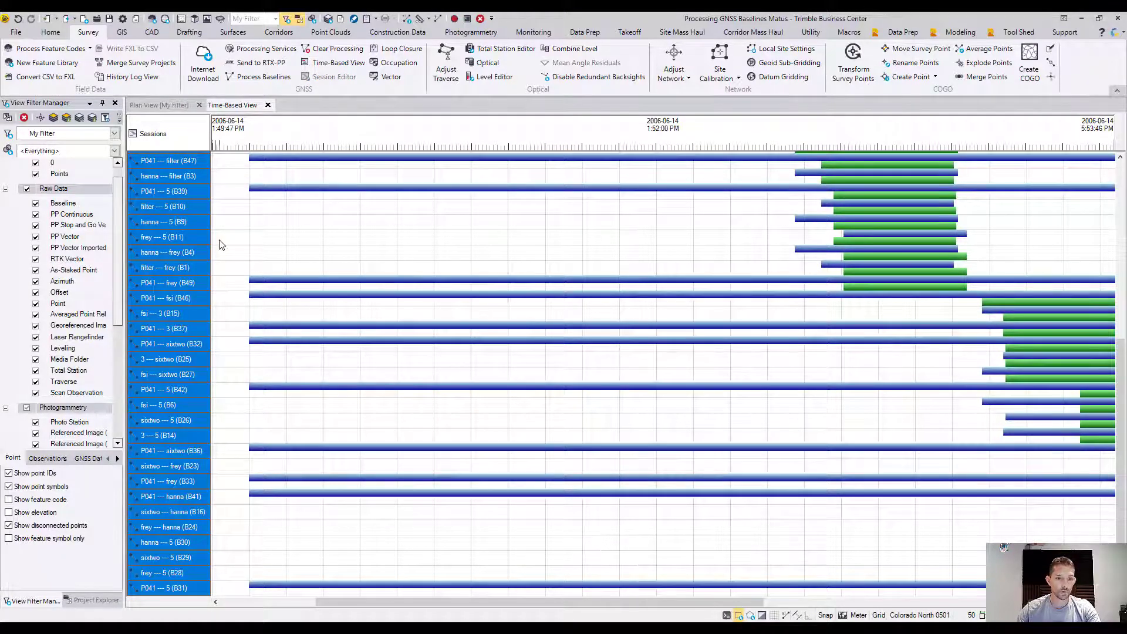
Deselect baselines B5, B19, B17, B2, B34, B22 and B20.
scroll(173, 172, up, 7)
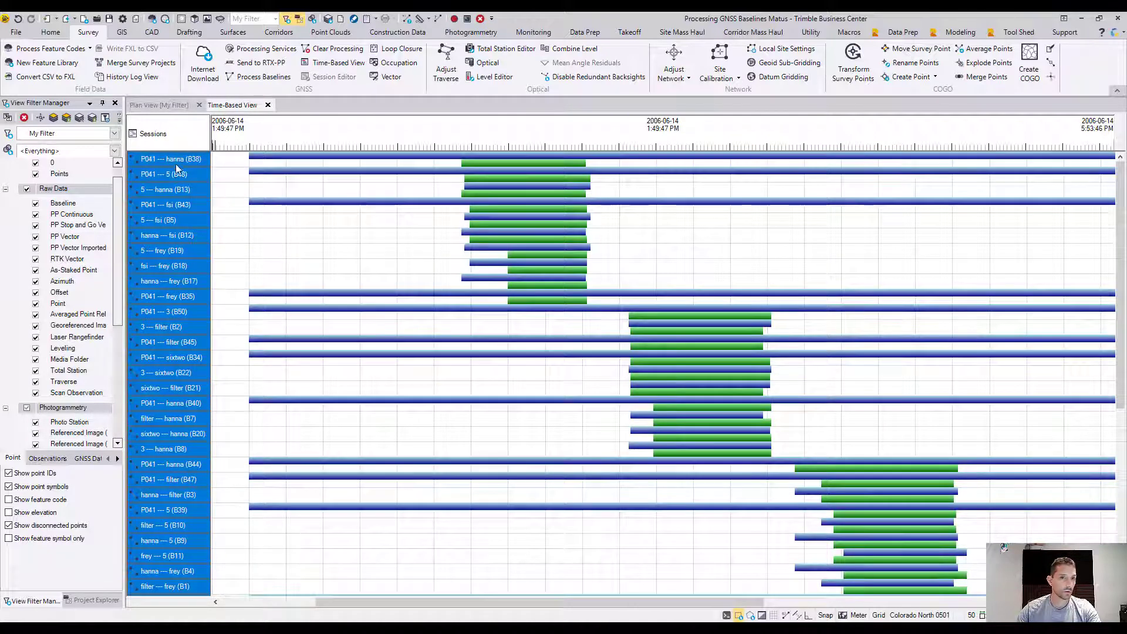
ctrl+click(155, 222)
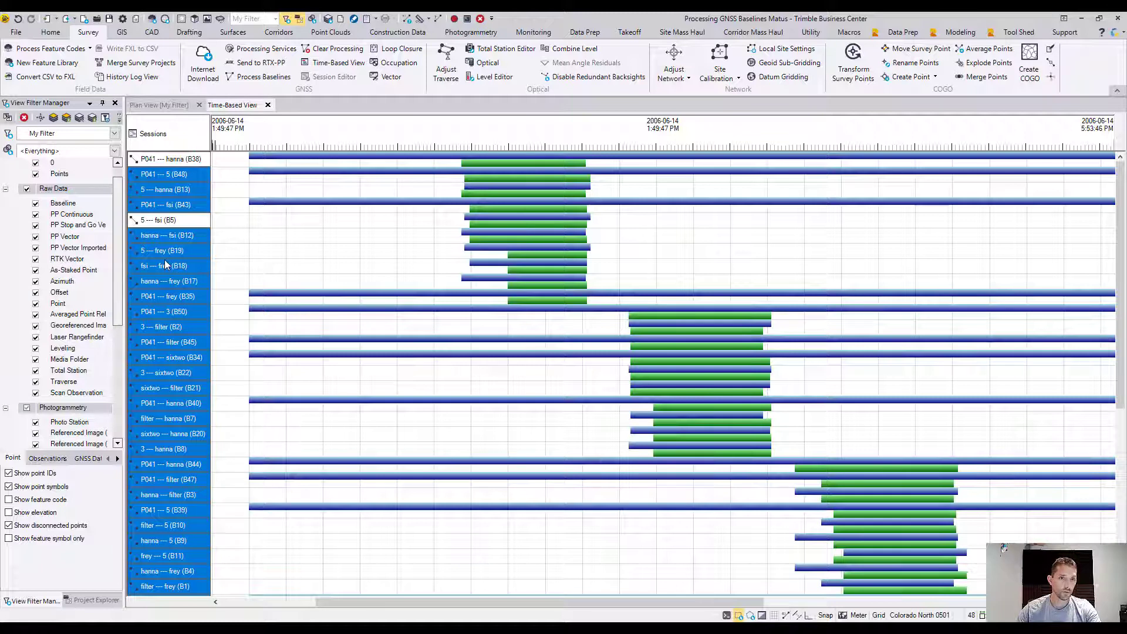
ctrl+click(162, 253)
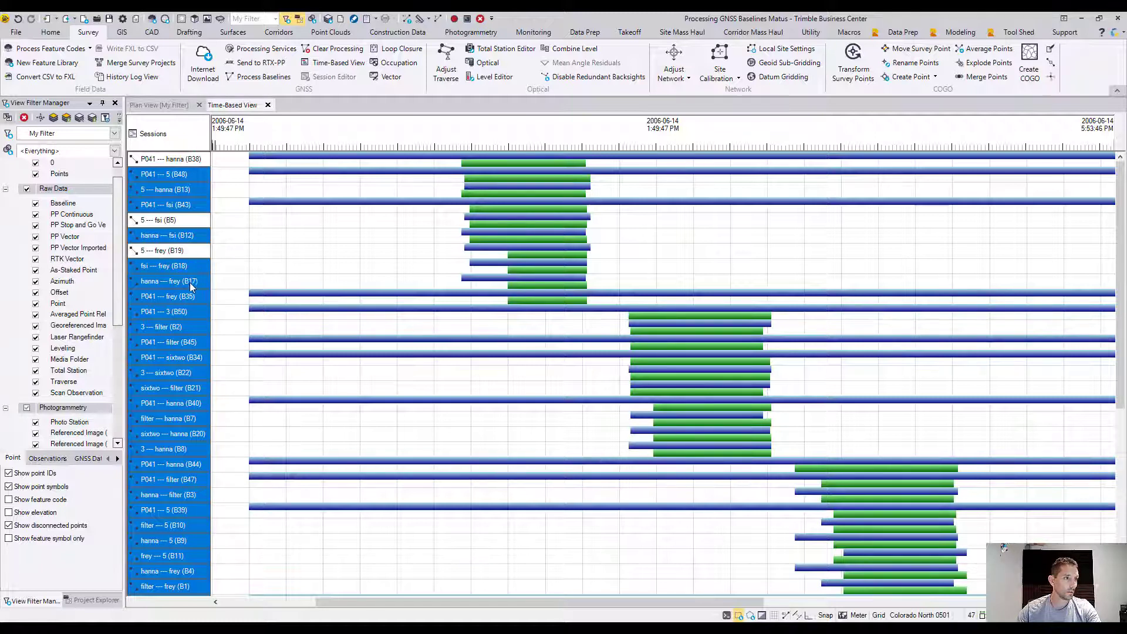
ctrl+click(159, 283)
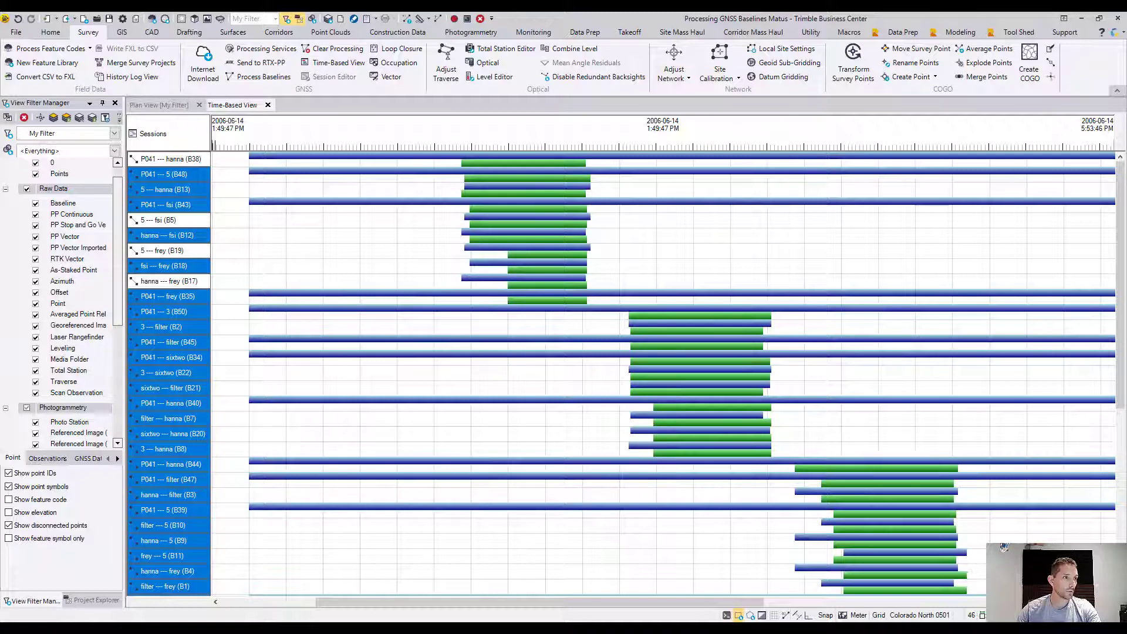
ctrl+click(160, 329)
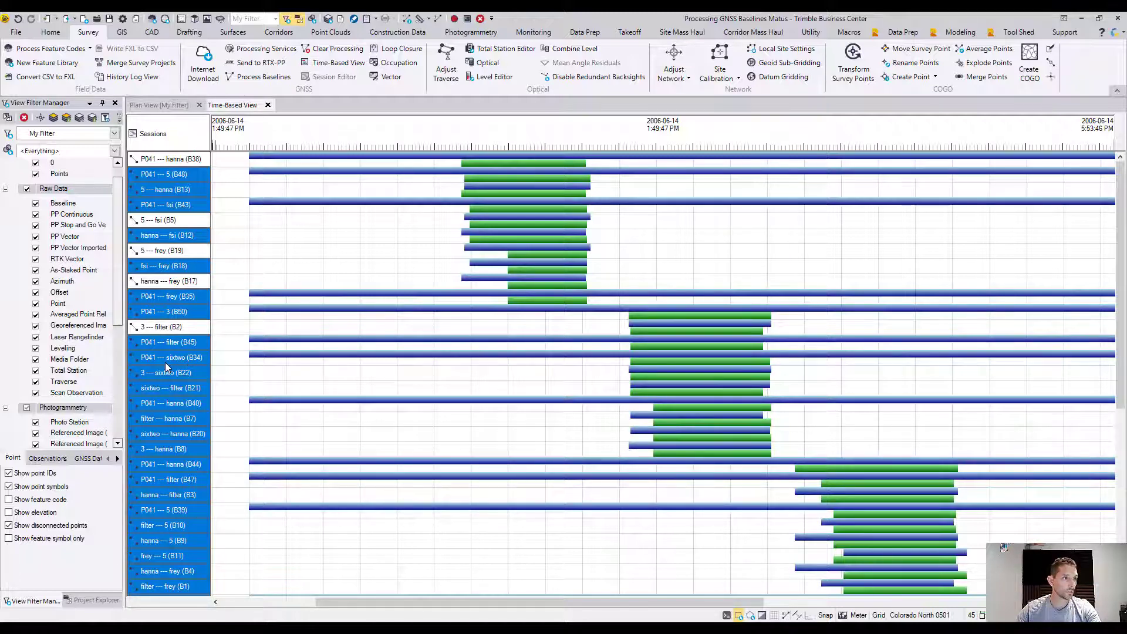
ctrl+click(164, 358)
ctrl+click(163, 371)
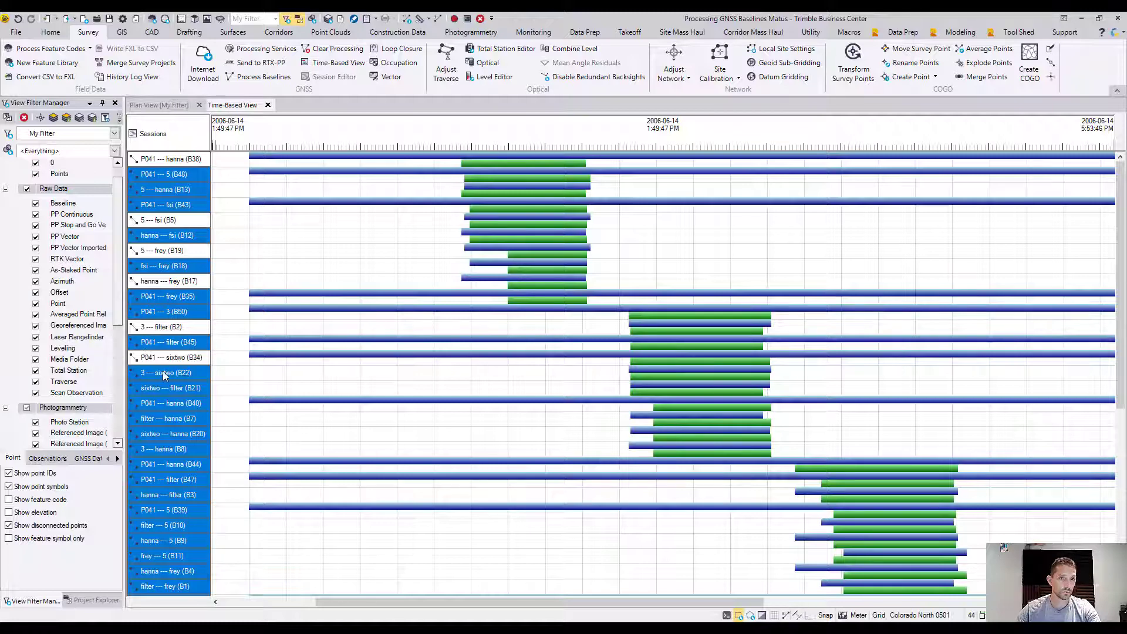
ctrl+click(159, 433)
Deselect baselines B3, B10, B1 and B49, keeping B32 selected.
scroll(159, 434, down, 5)
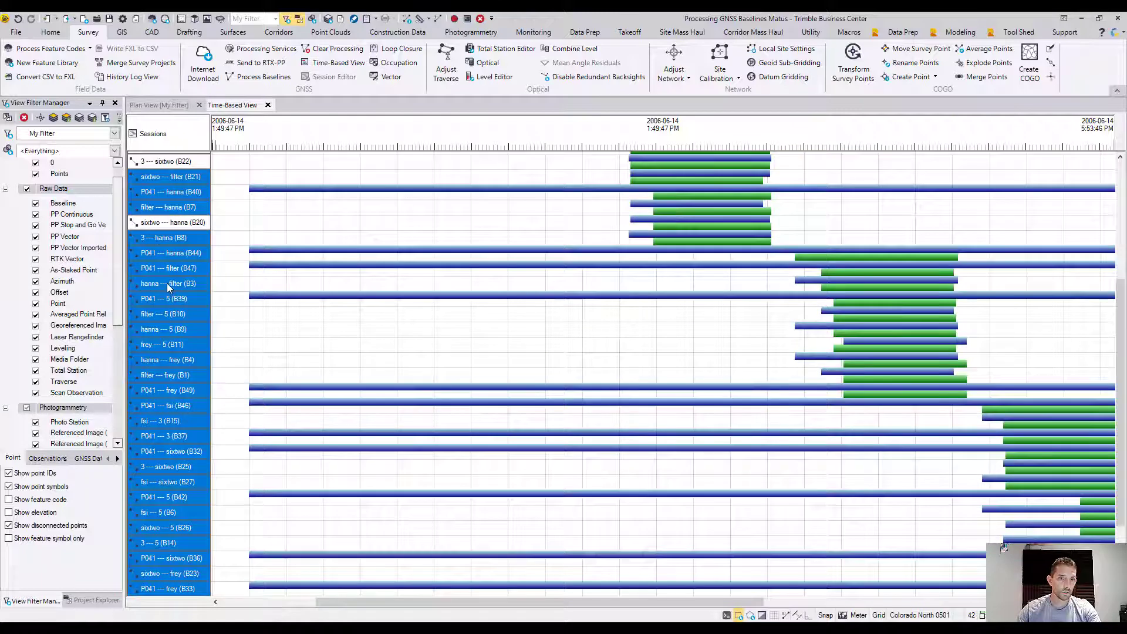
ctrl+click(168, 285)
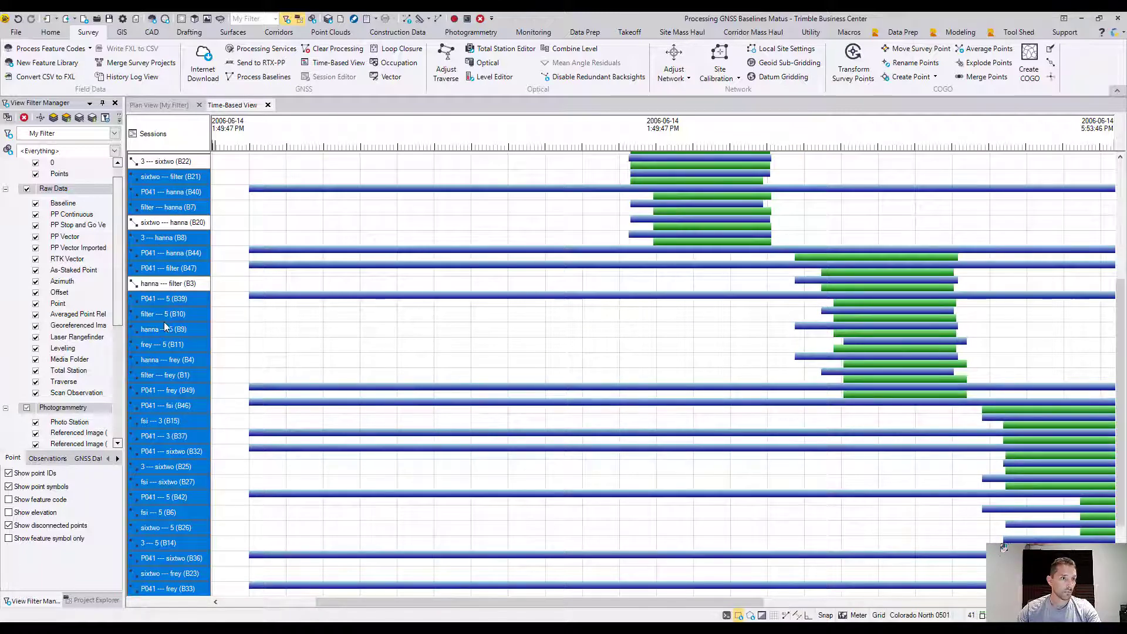
ctrl+click(159, 318)
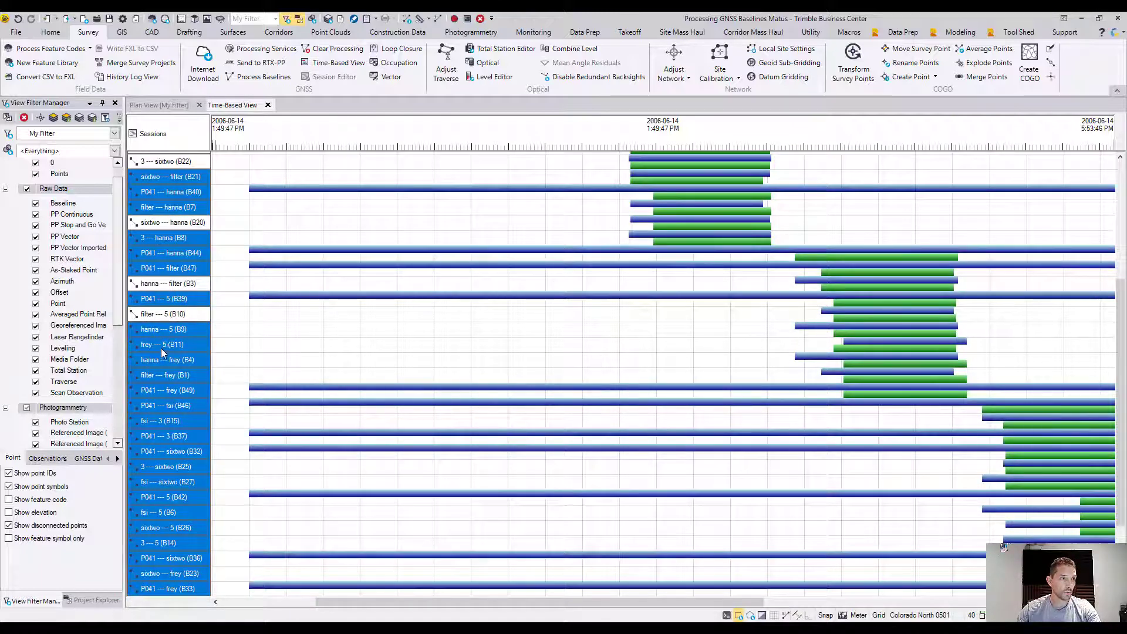
ctrl+click(169, 377)
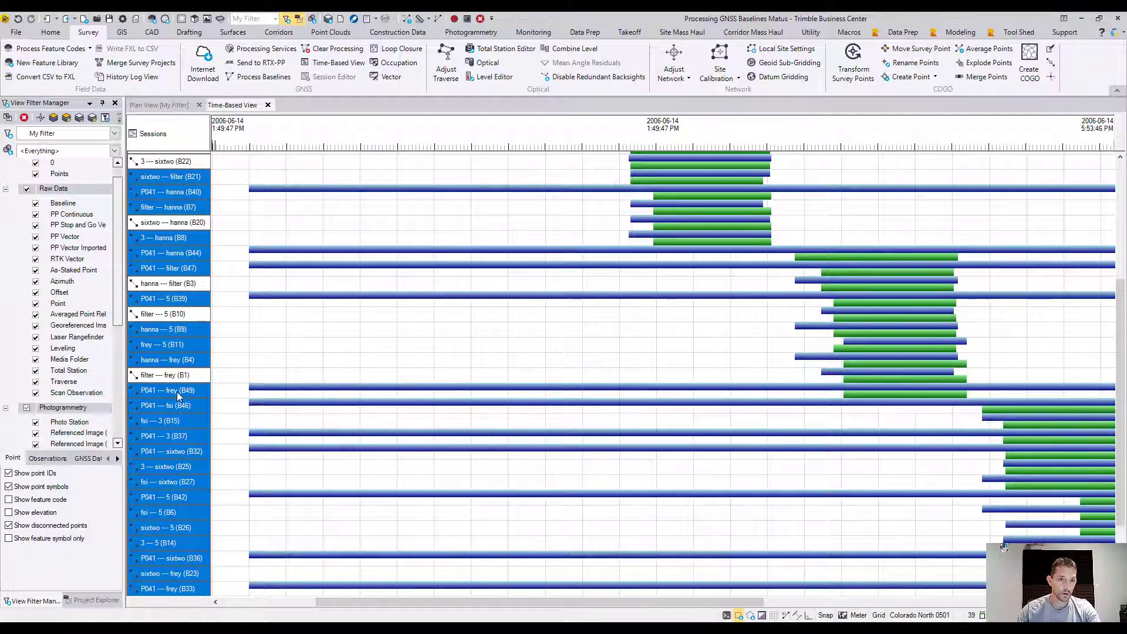
ctrl+click(179, 392)
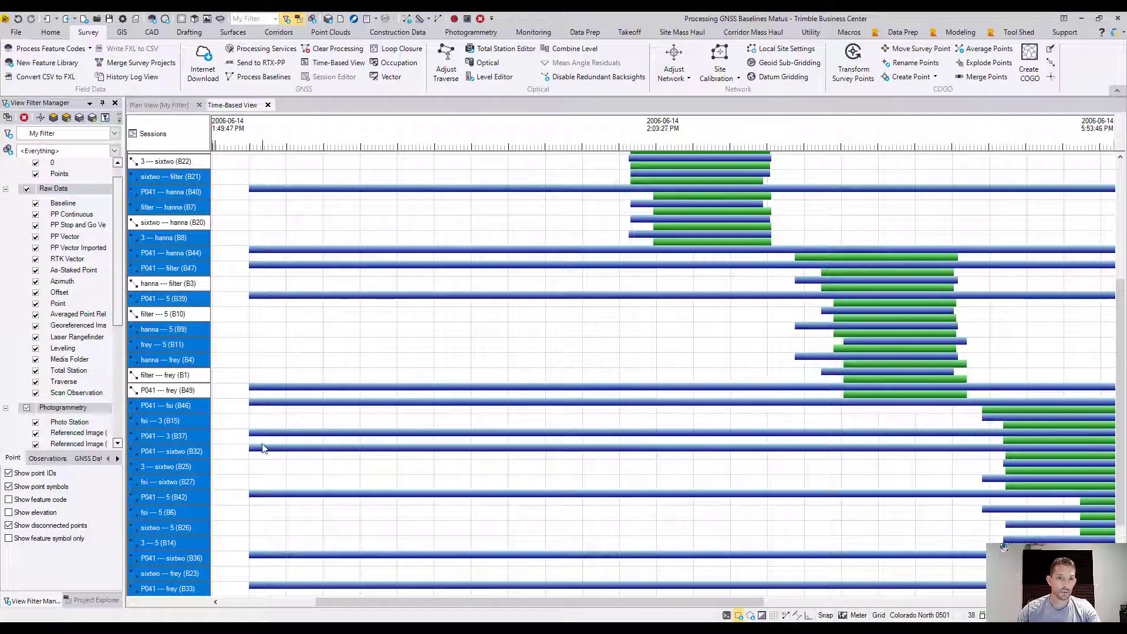
scroll(196, 421, down, 3)
ctrl+click(169, 344)
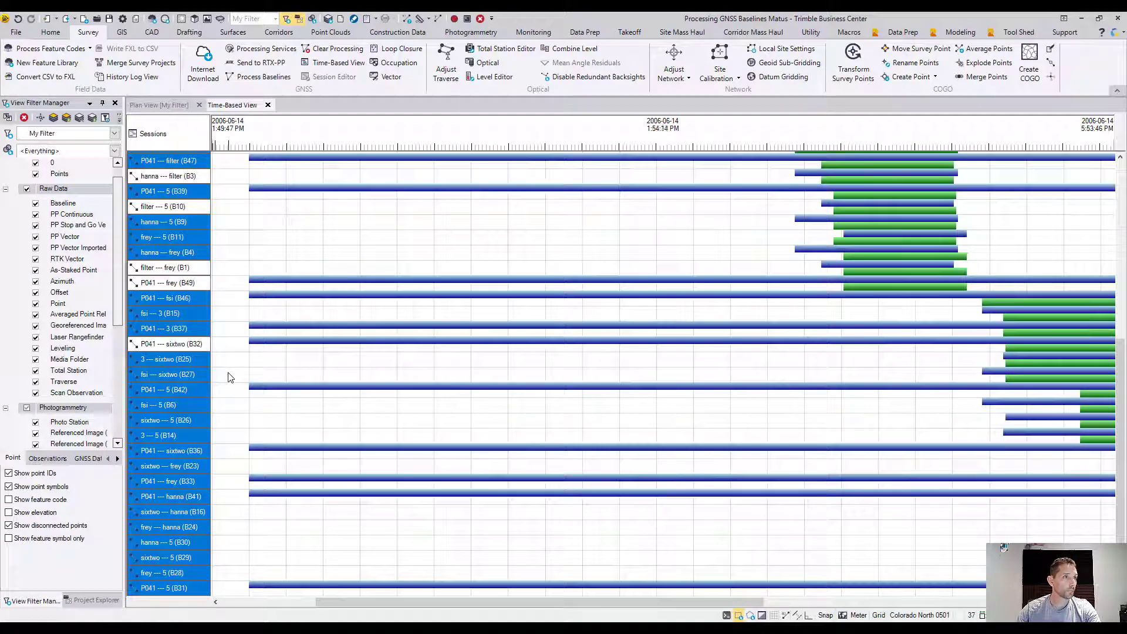
ctrl+click(164, 344)
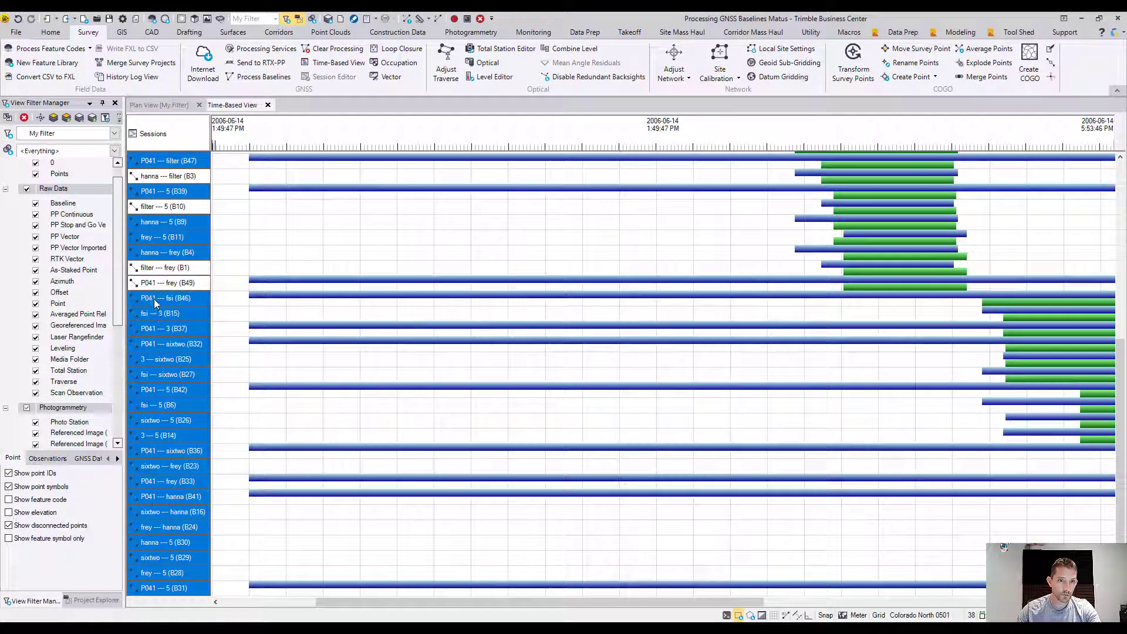
Deselect baselines B46, B15, B25, B14, B36, B16, B24 and B28.
ctrl+click(154, 298)
ctrl+click(161, 313)
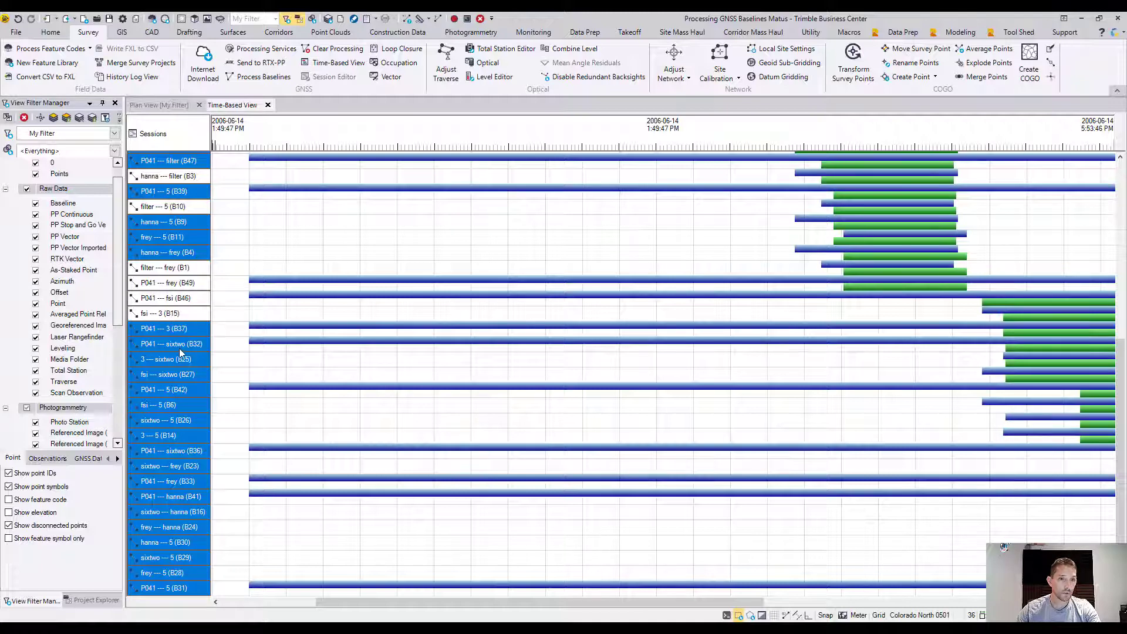
ctrl+click(143, 359)
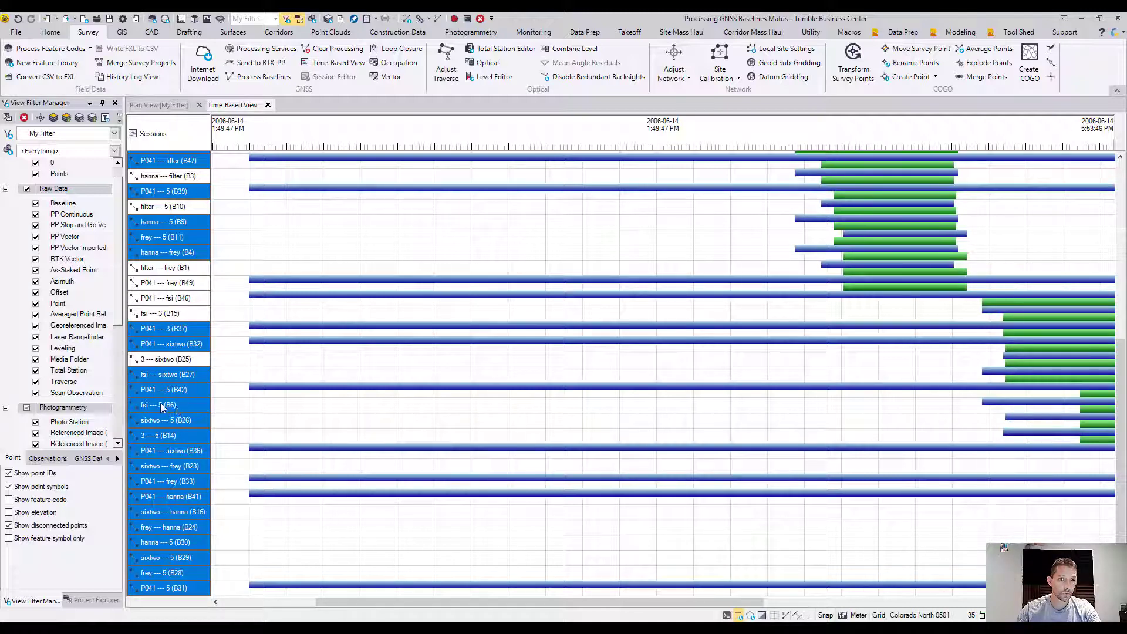
ctrl+click(151, 437)
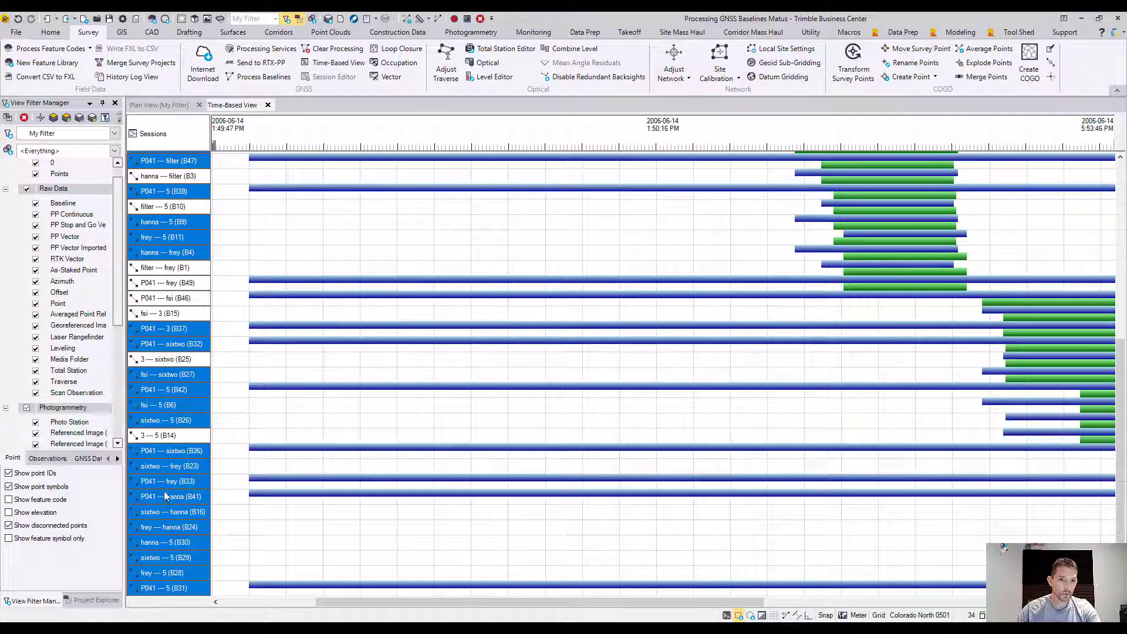
ctrl+click(165, 452)
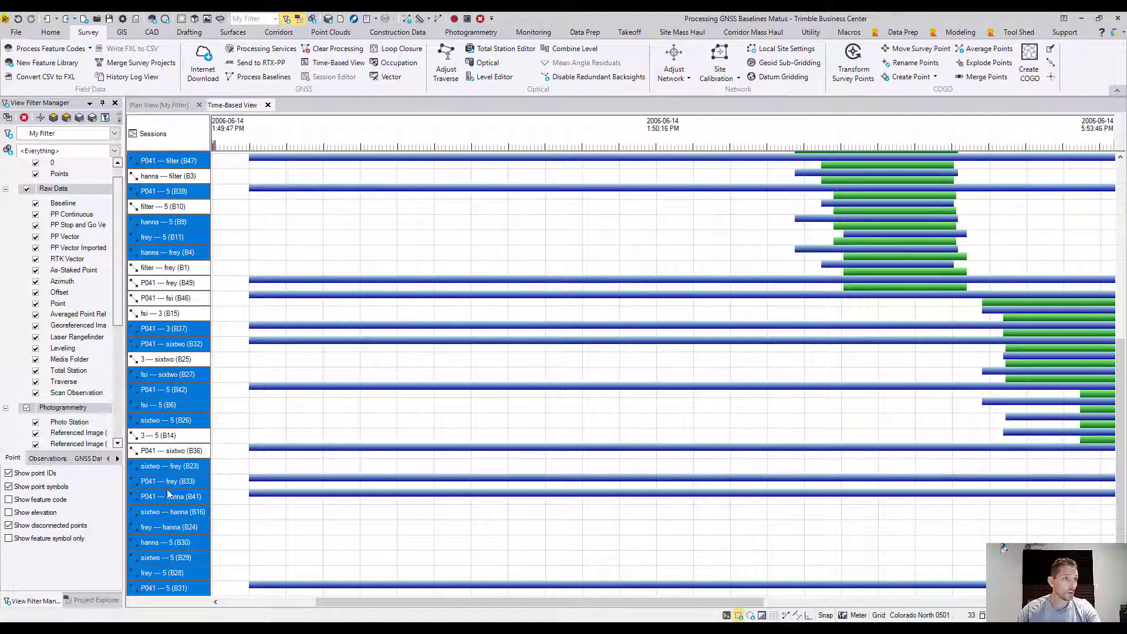
ctrl+click(163, 514)
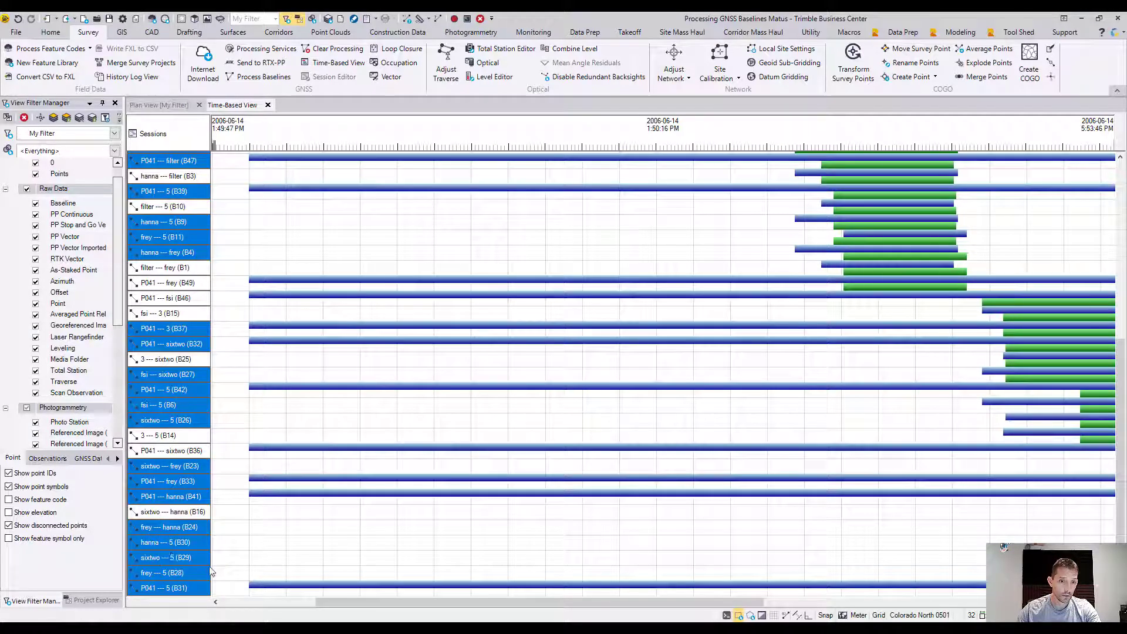
ctrl+click(186, 531)
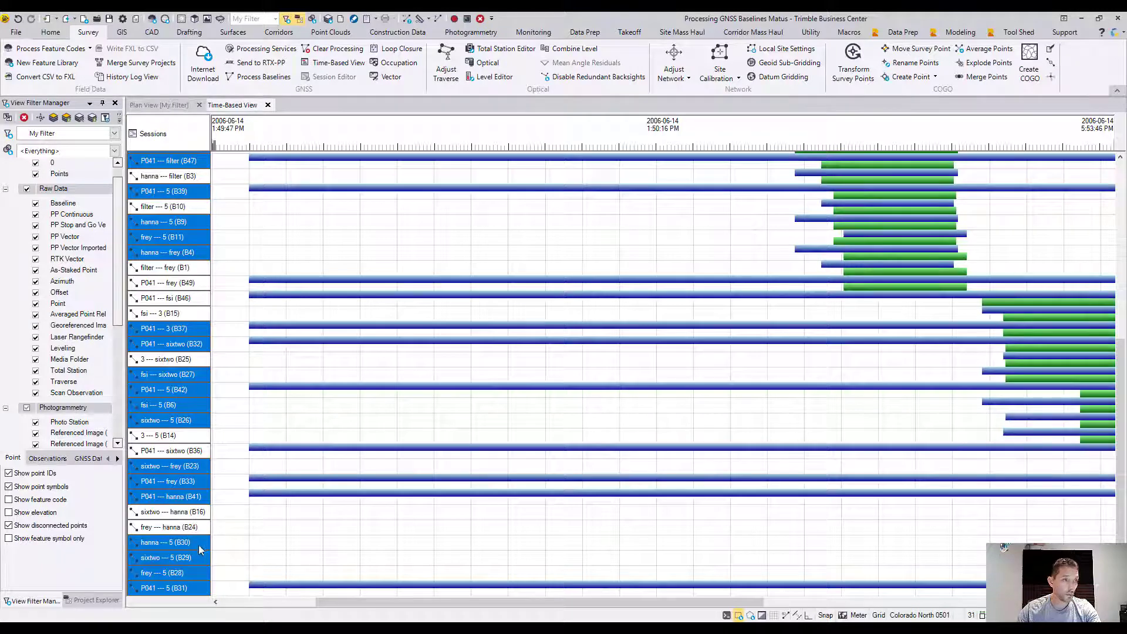
ctrl+click(170, 573)
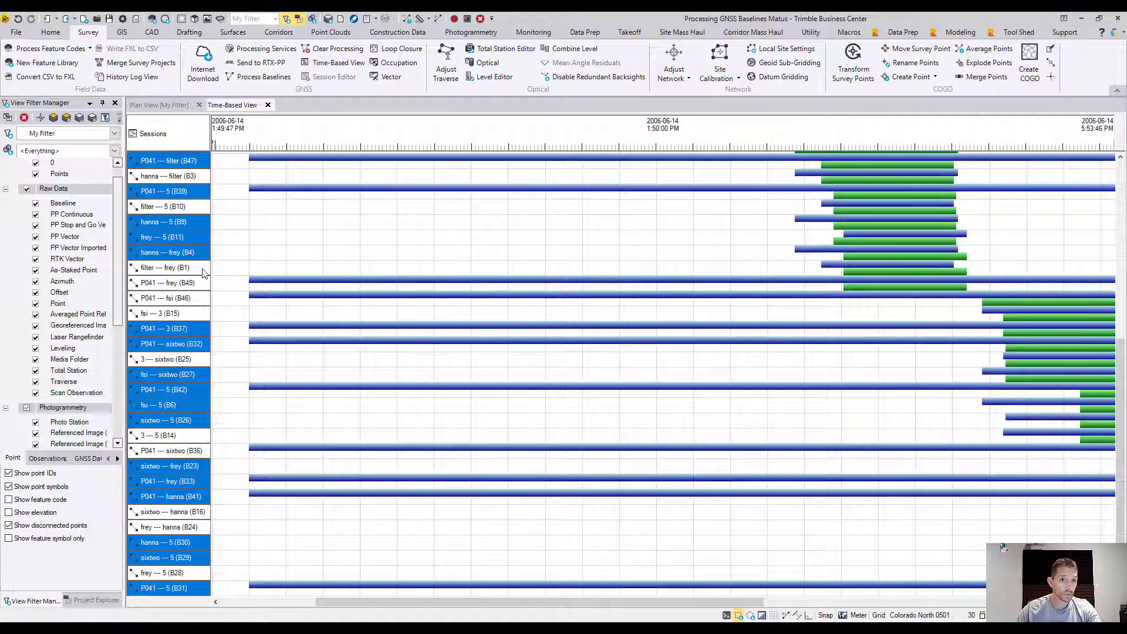
Disable the selected baselines, delete their processing results, and return to the plan view.
right_click(186, 242)
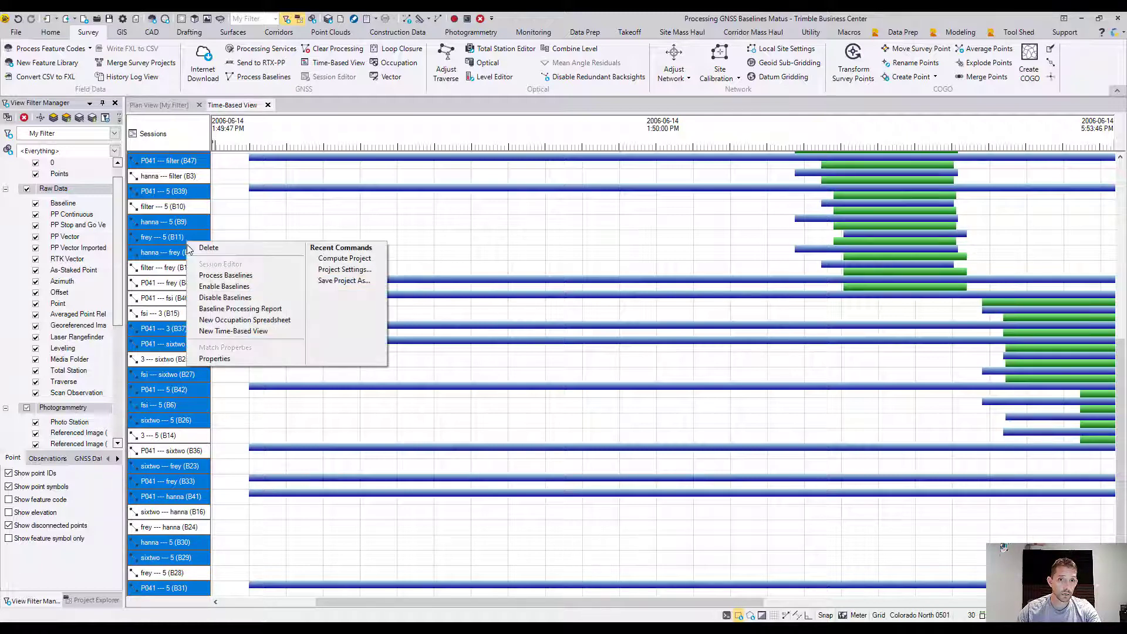
click(201, 298)
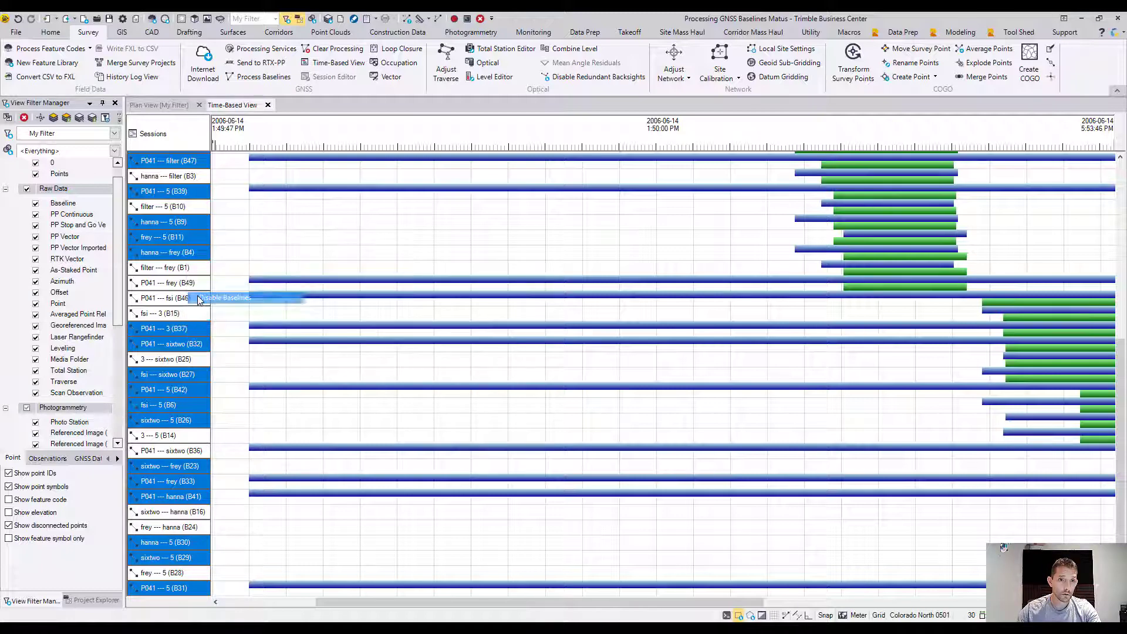
click(698, 339)
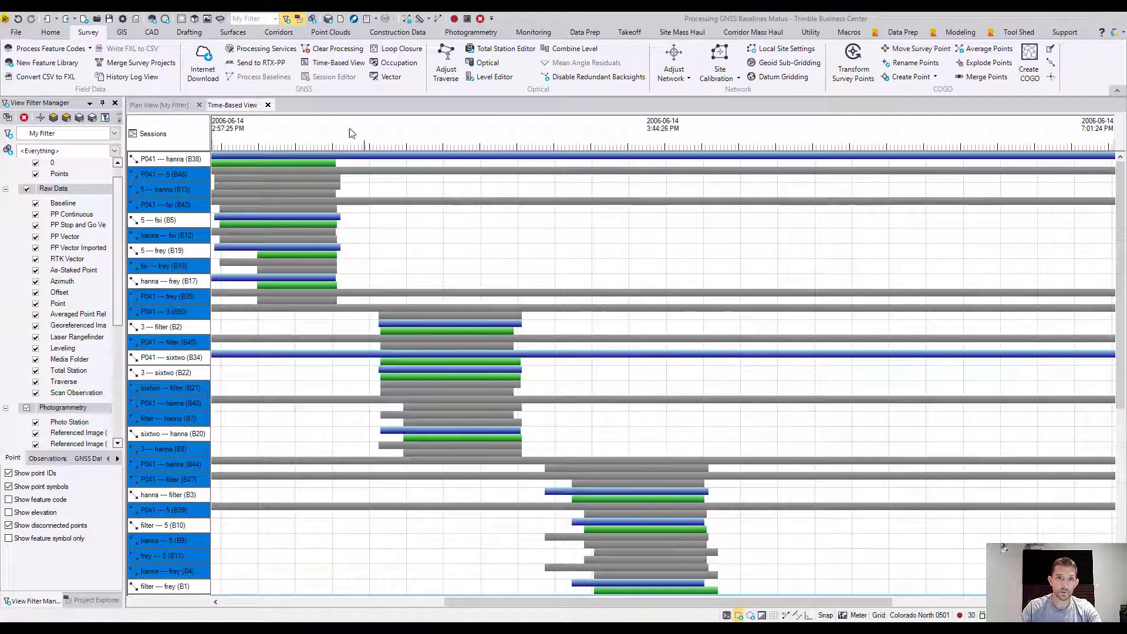
click(179, 106)
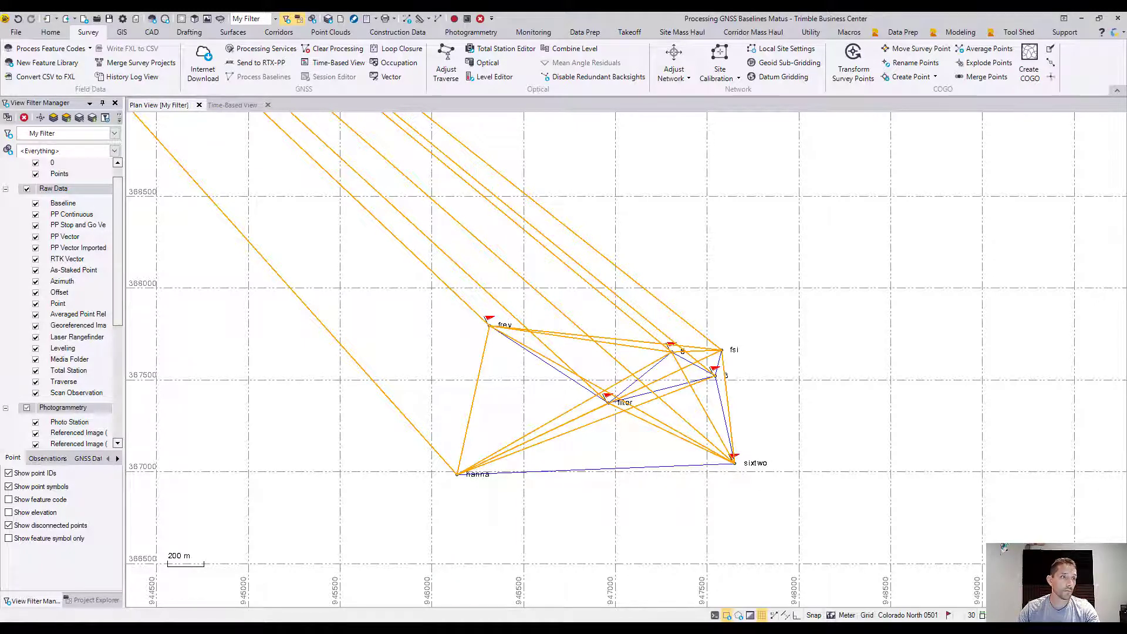
Zoom into the network and open the Flags Pane listing six out-of-tolerance points.
scroll(668, 446, up, 5)
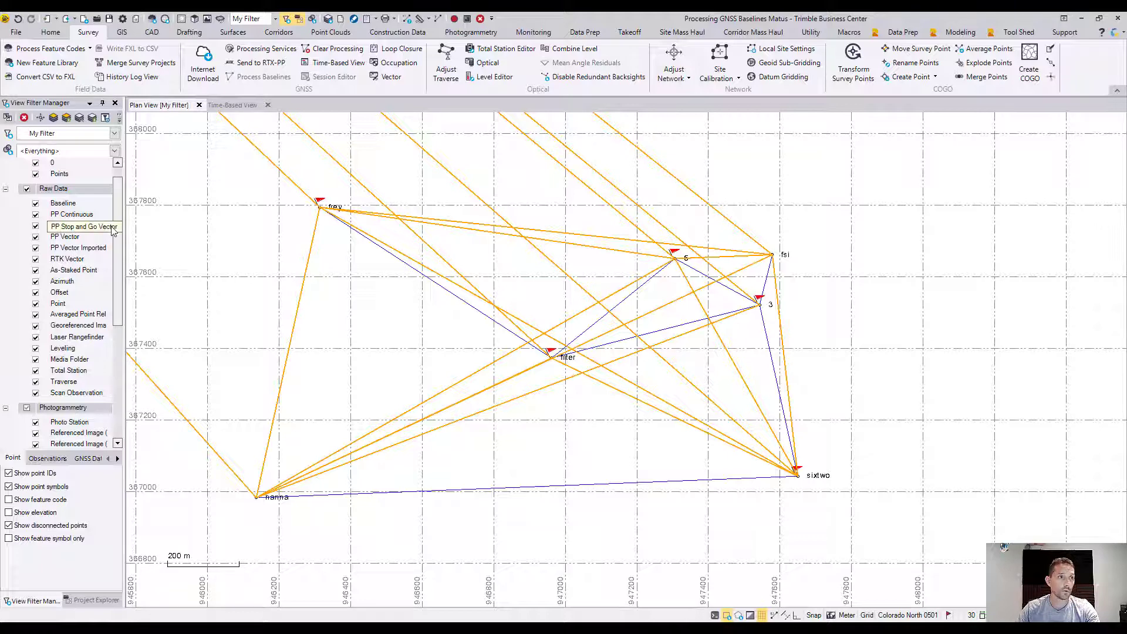
click(949, 615)
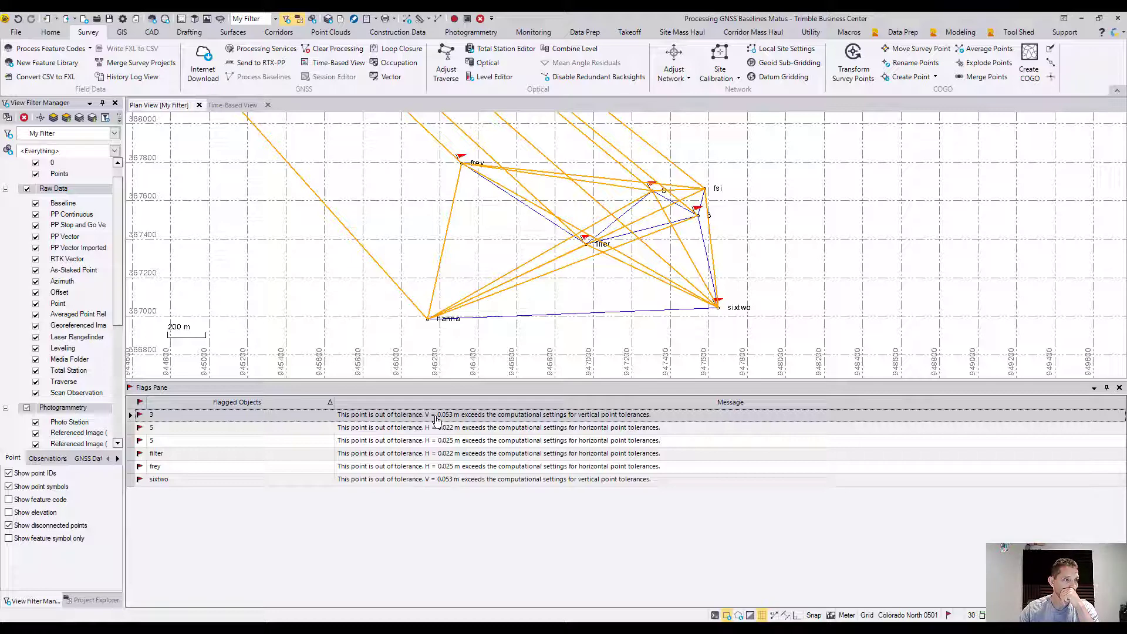
Set the survey horizontal point tolerance to 0.030 m in Project Settings > Computations.
click(125, 19)
click(374, 250)
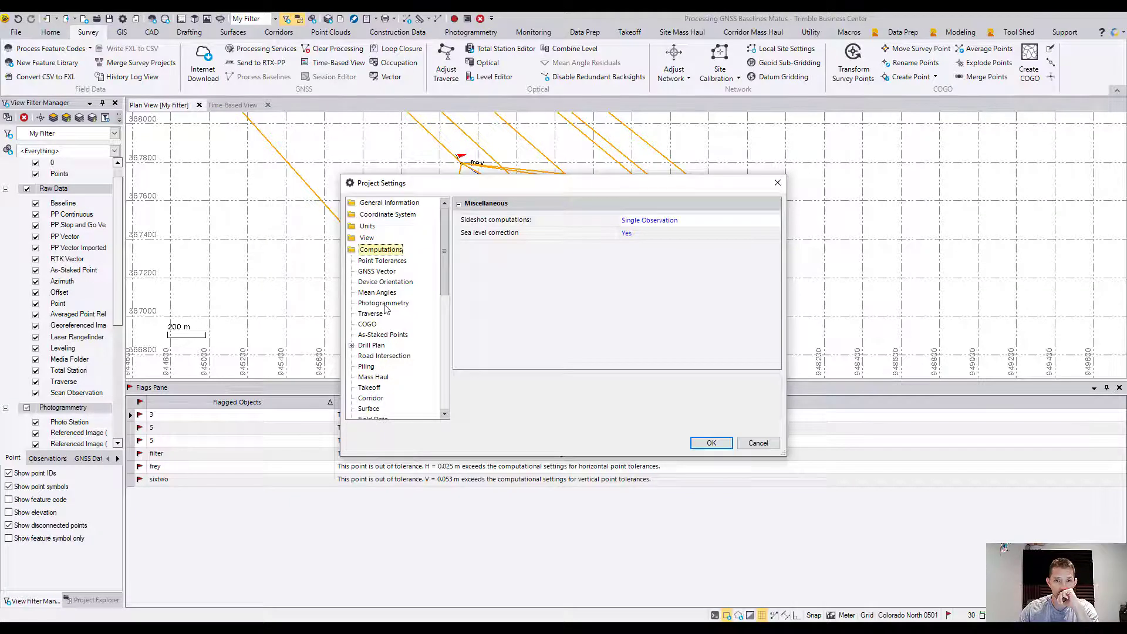
click(387, 263)
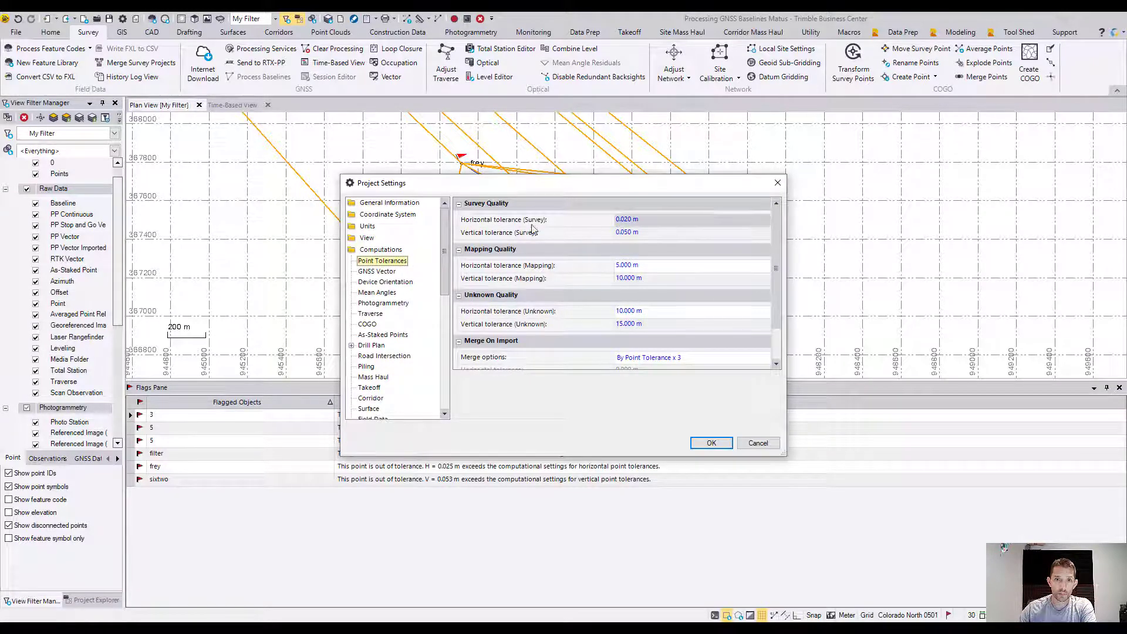
click(623, 221)
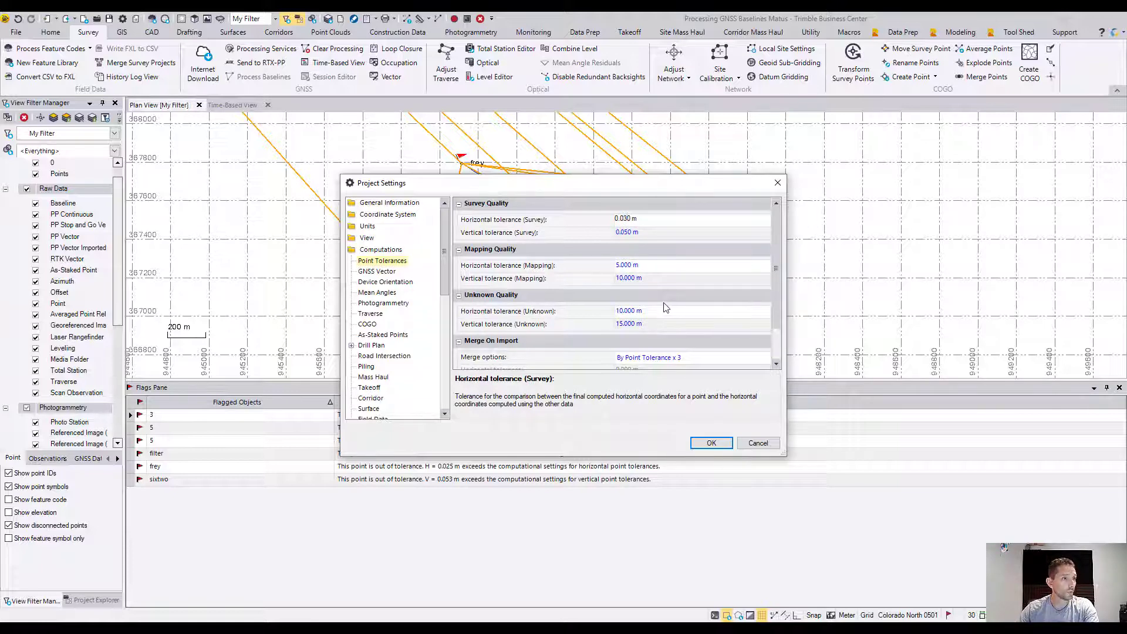
click(711, 443)
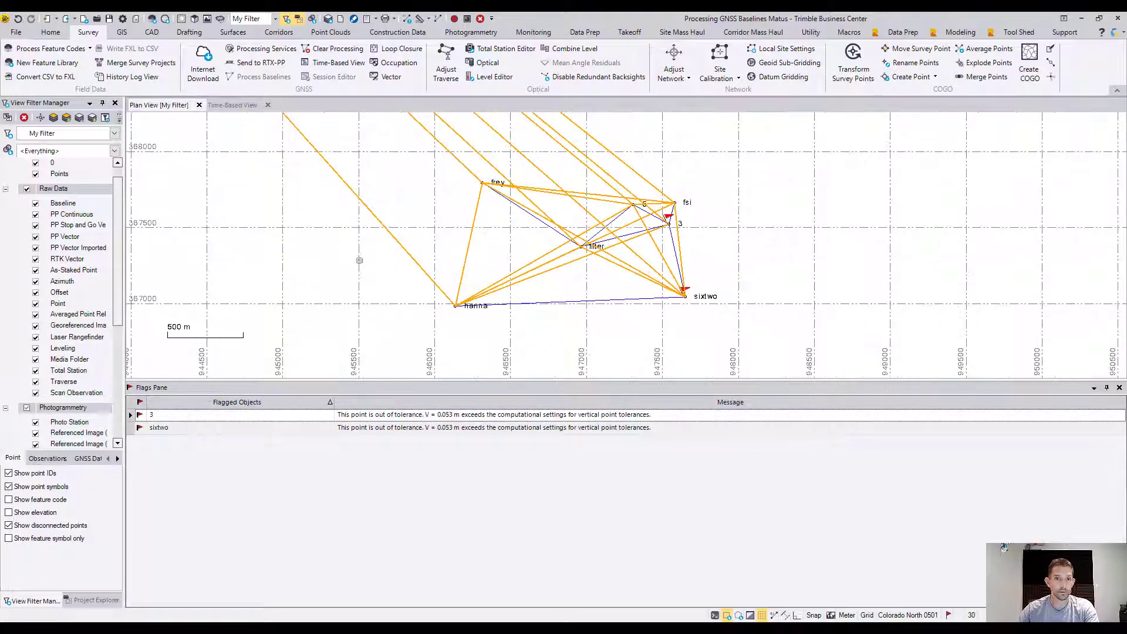
scroll(561, 257, down, 1)
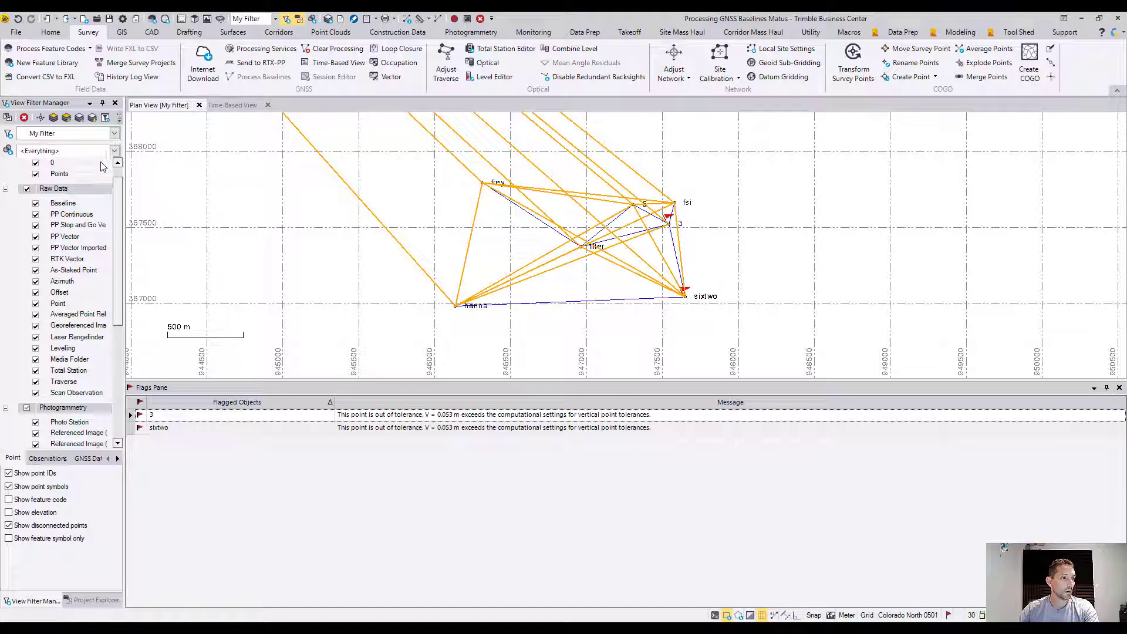
click(114, 134)
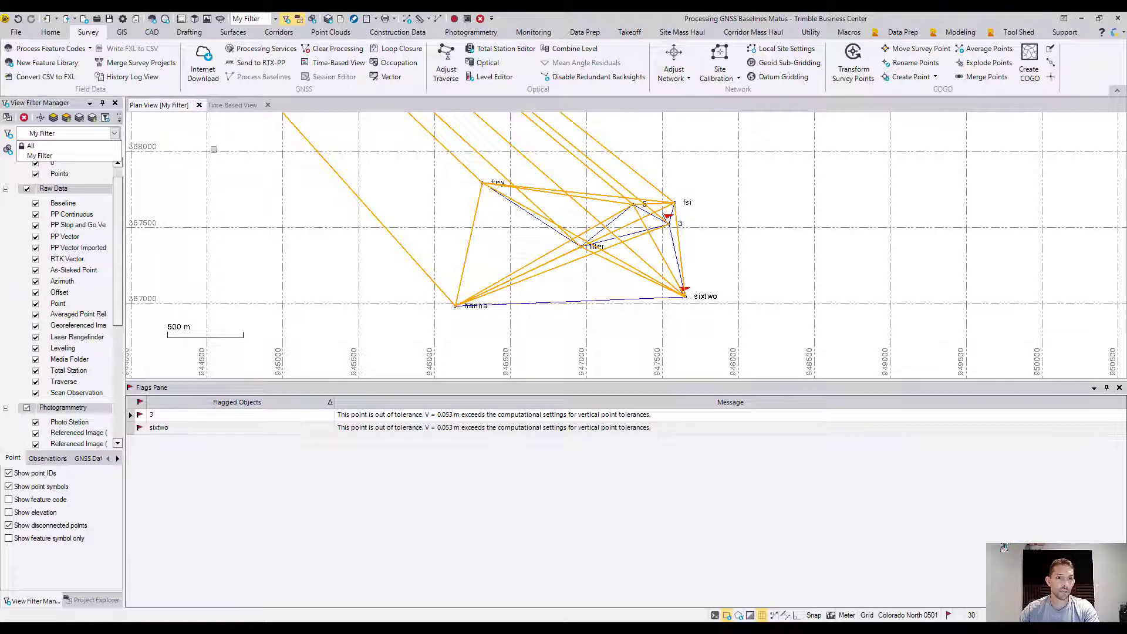
click(213, 149)
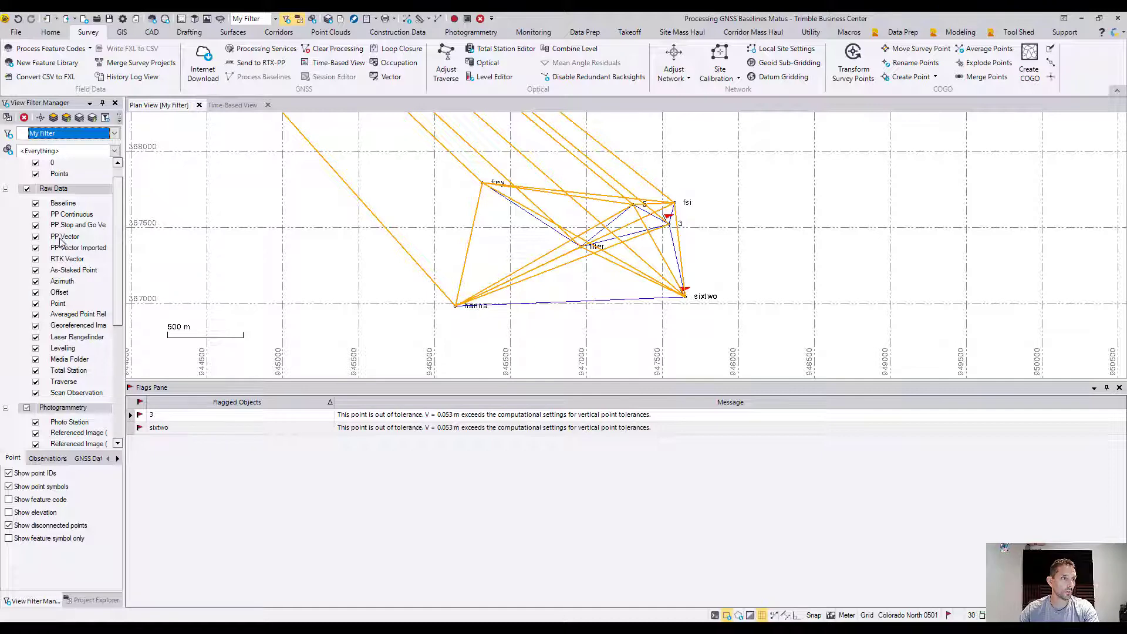
scroll(81, 291, down, 4)
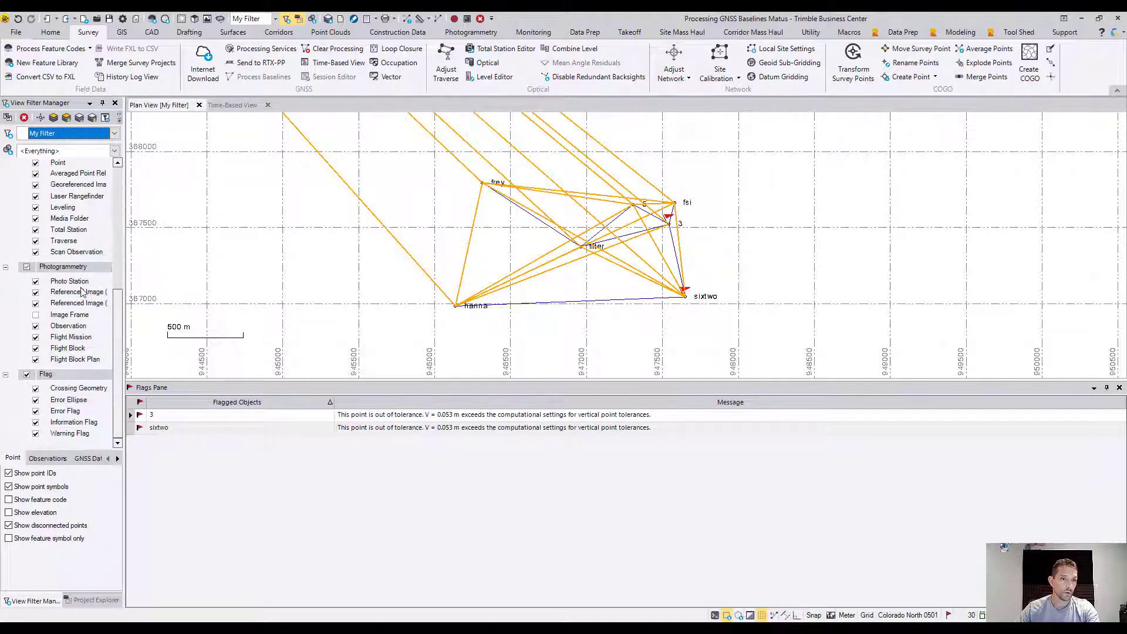
scroll(83, 292, up, 5)
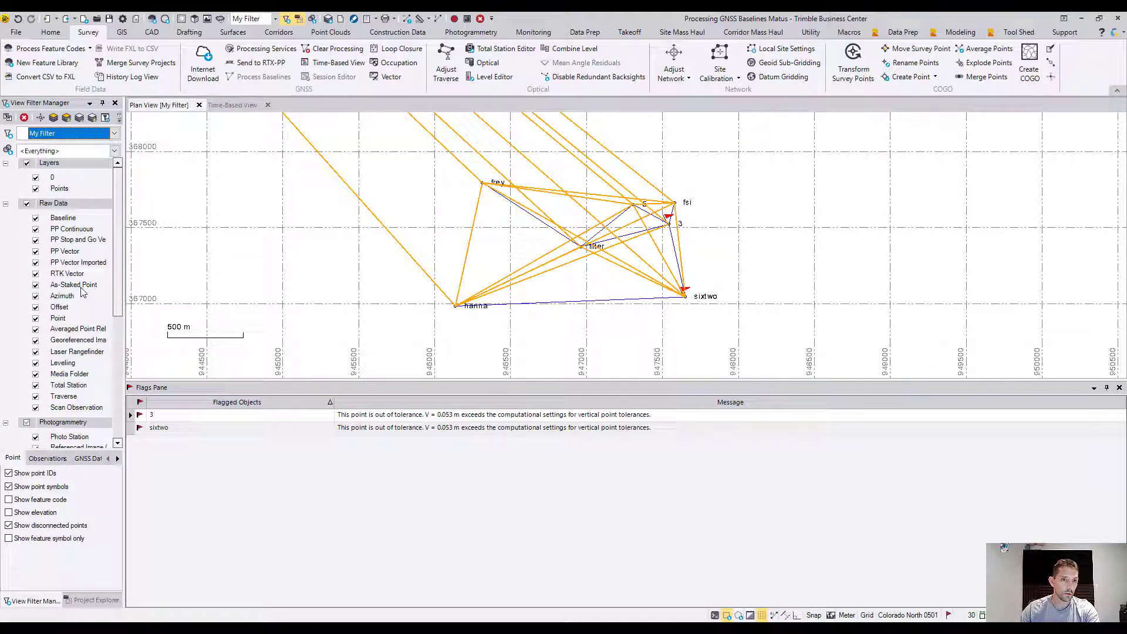
scroll(82, 292, down, 2)
Filter the plan view to show enabled baselines only, then zoom in.
click(101, 460)
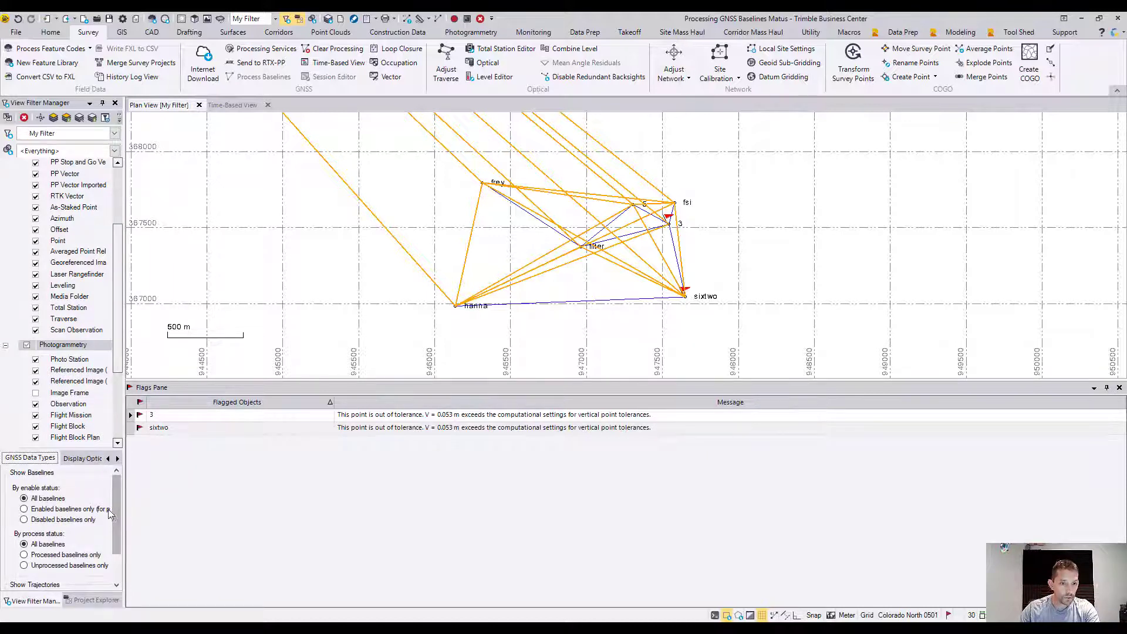
click(24, 509)
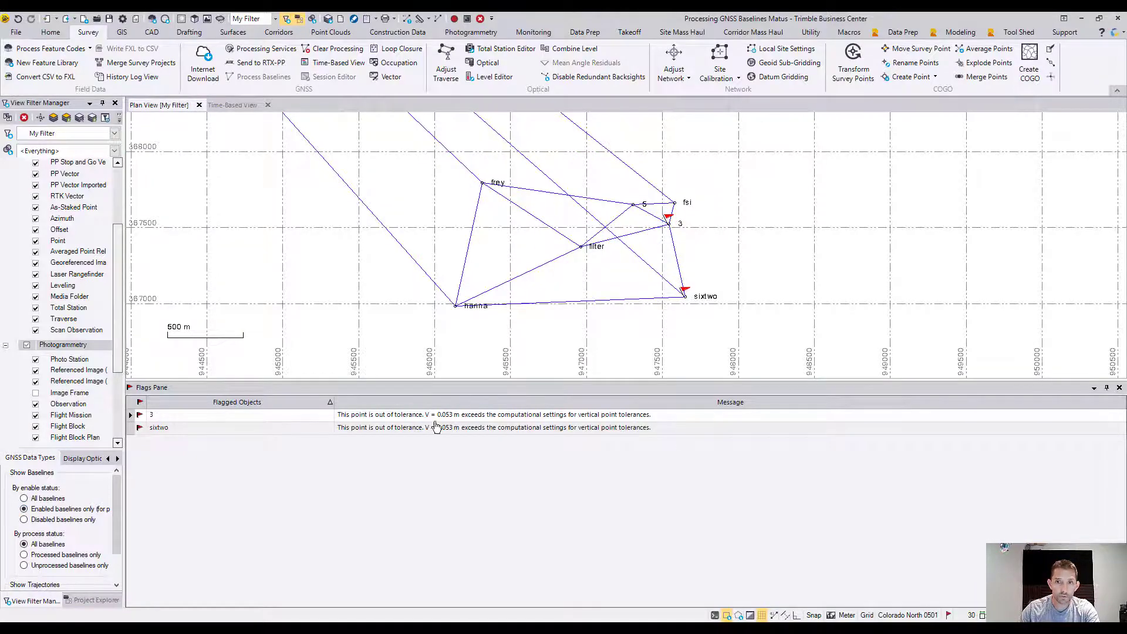
scroll(751, 235, up, 3)
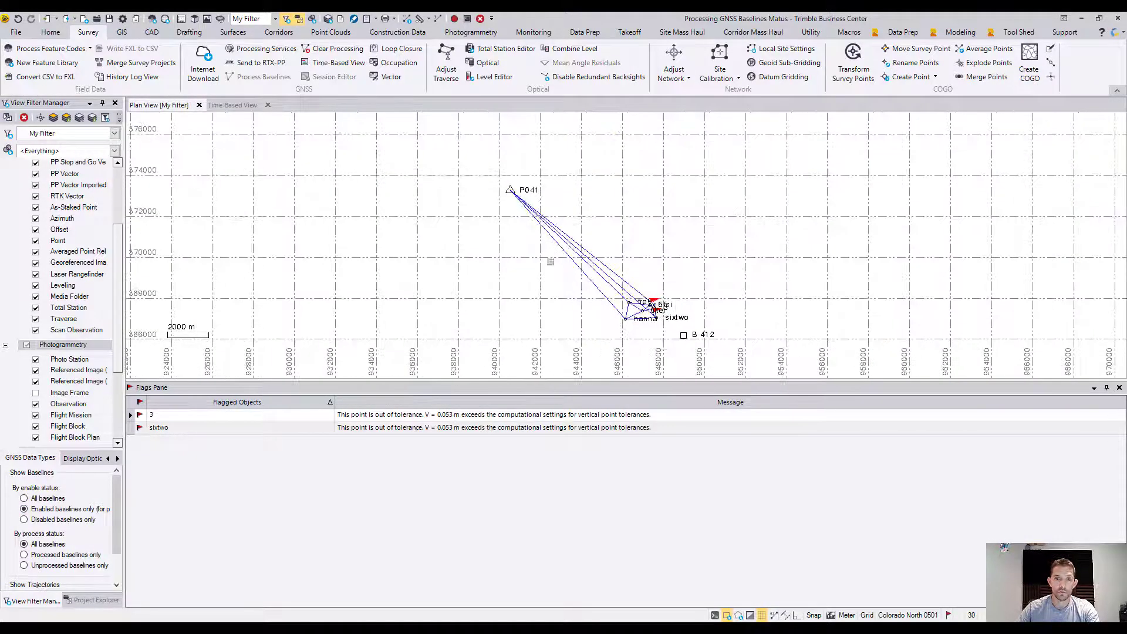
scroll(633, 298, up, 2)
scroll(660, 305, up, 2)
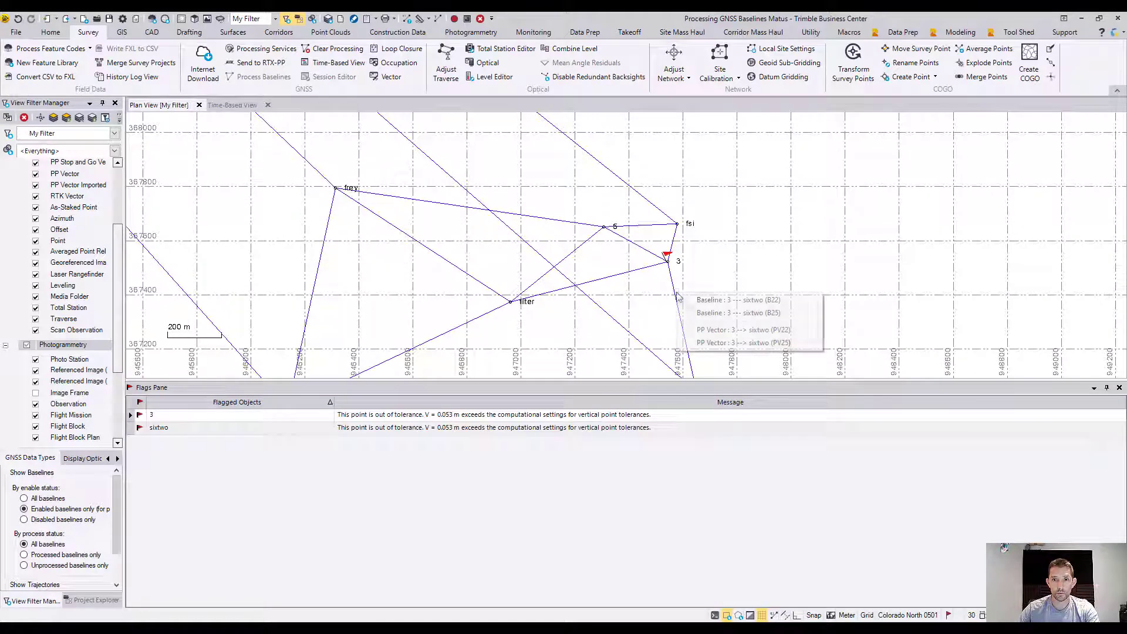
Inspect the overlapping 3–sixtwo lines, selecting PP Vector PV22, then clear the selection.
click(679, 300)
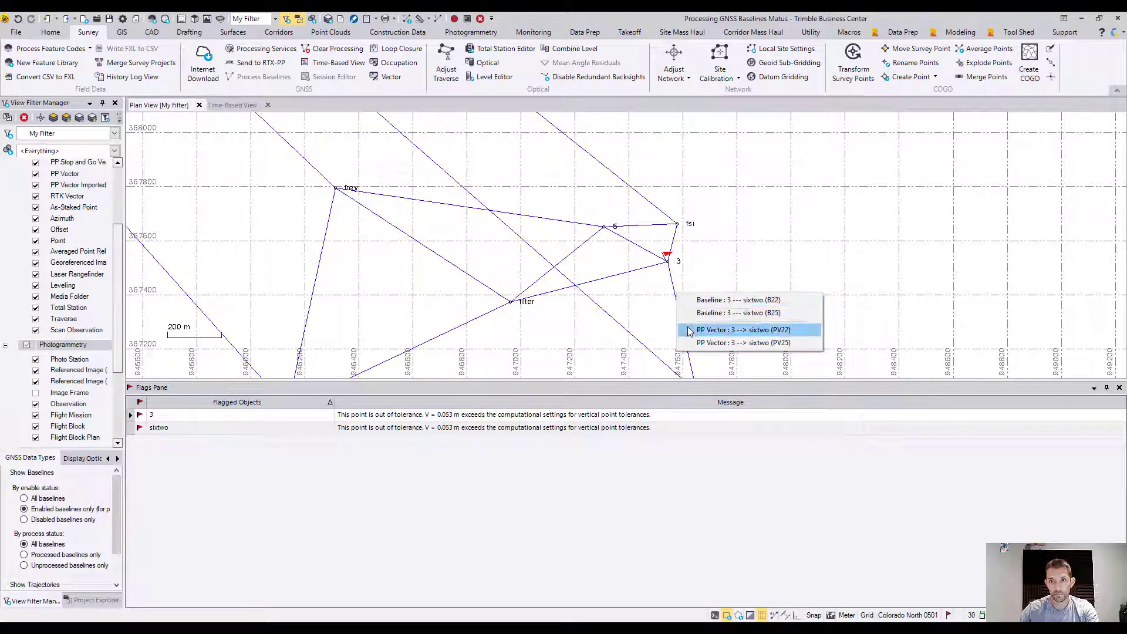
click(683, 330)
click(685, 313)
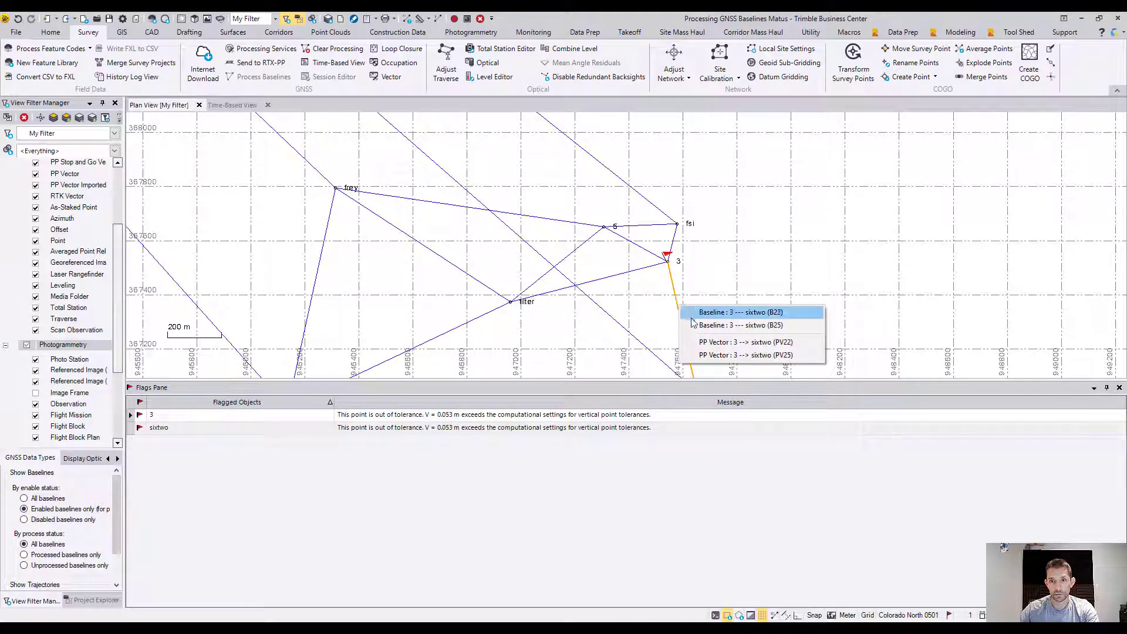
click(840, 272)
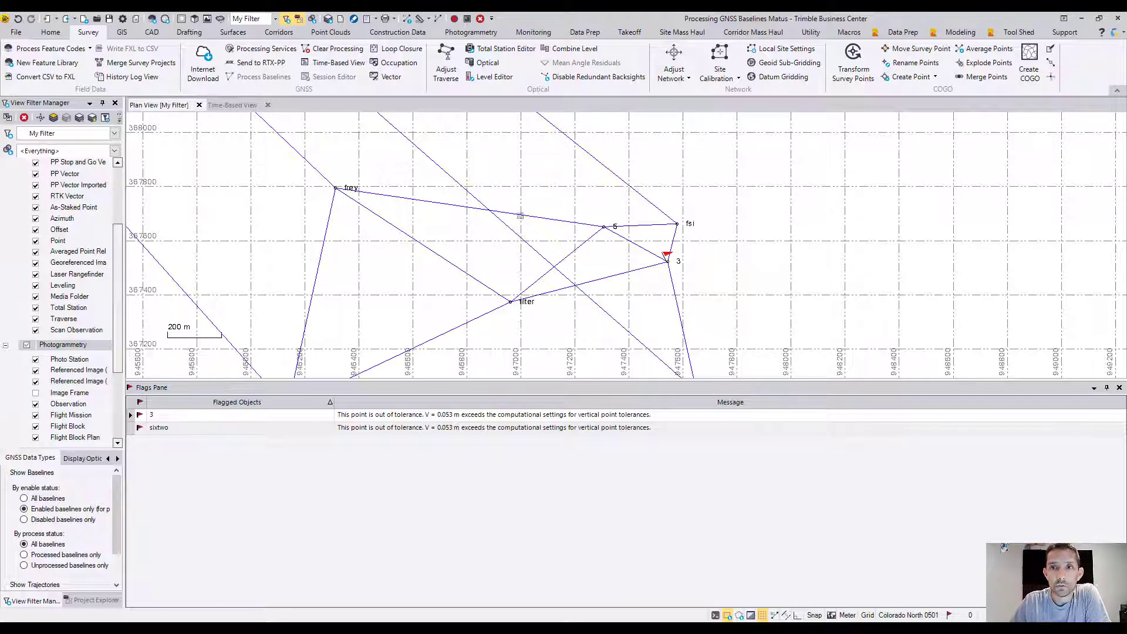
click(1065, 33)
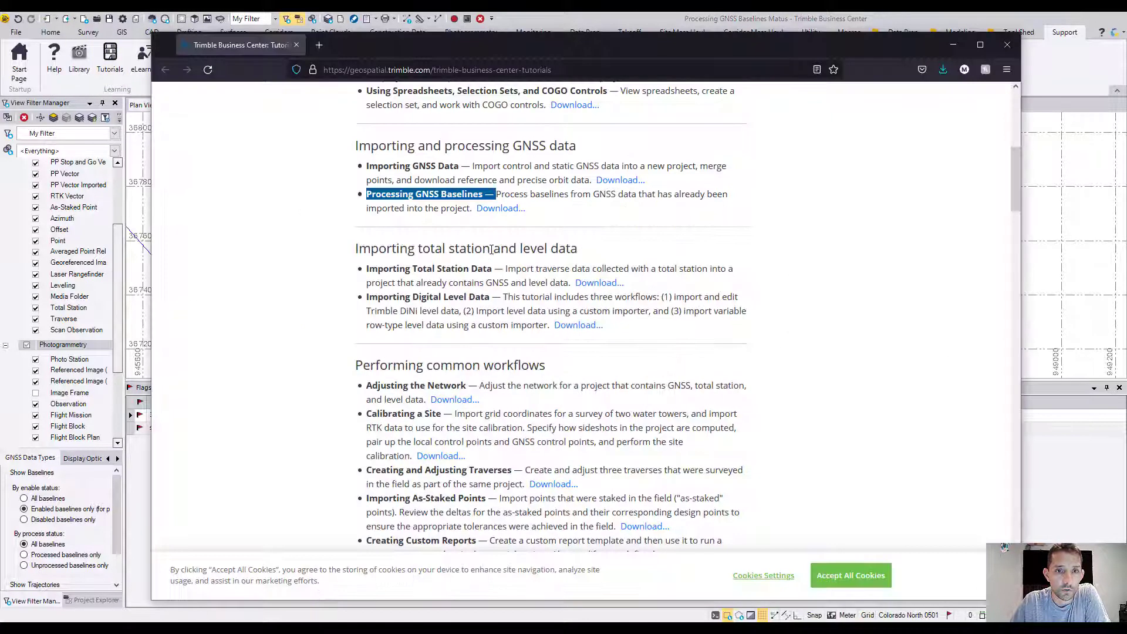
Scroll the Tutorials page to Processing GNSS Baselines under Importing and processing GNSS data.
scroll(419, 210, up, 6)
scroll(364, 458, down, 2)
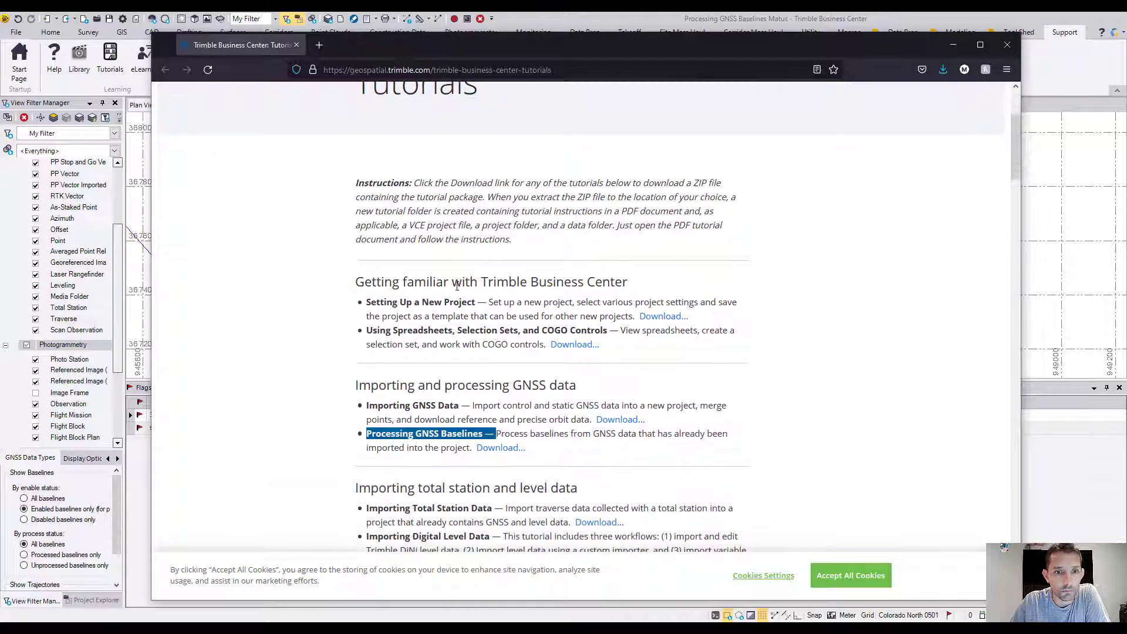